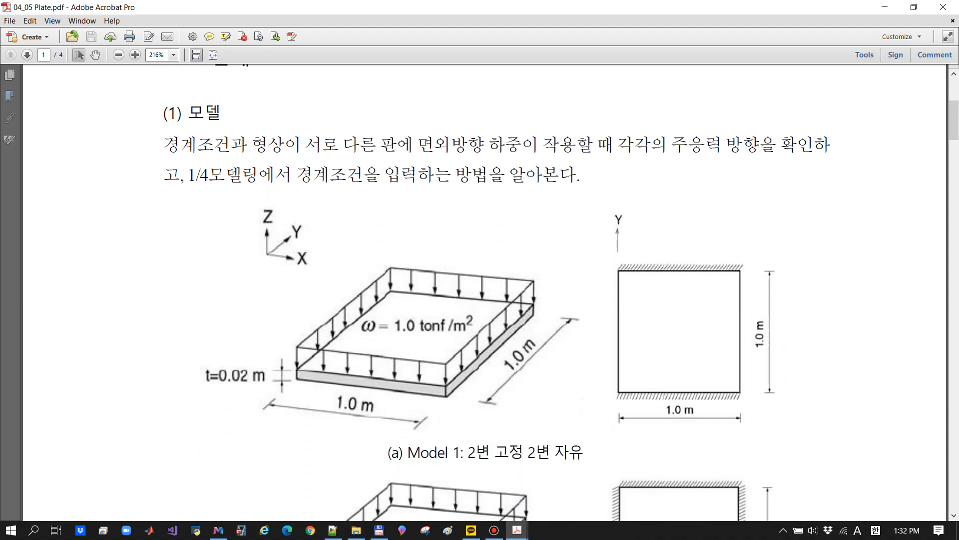
- Review the plate exercise PDF: the three plate models, material, thickness and load inputs, expected deformation and stress results, and closing question
ctrl+scroll(484, 393, down, 2)
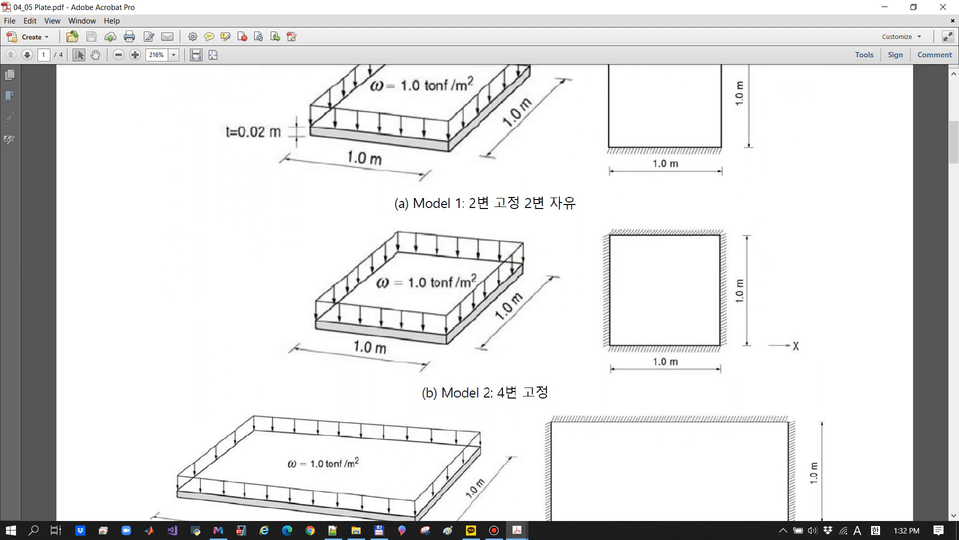
scroll(485, 292, up, 1)
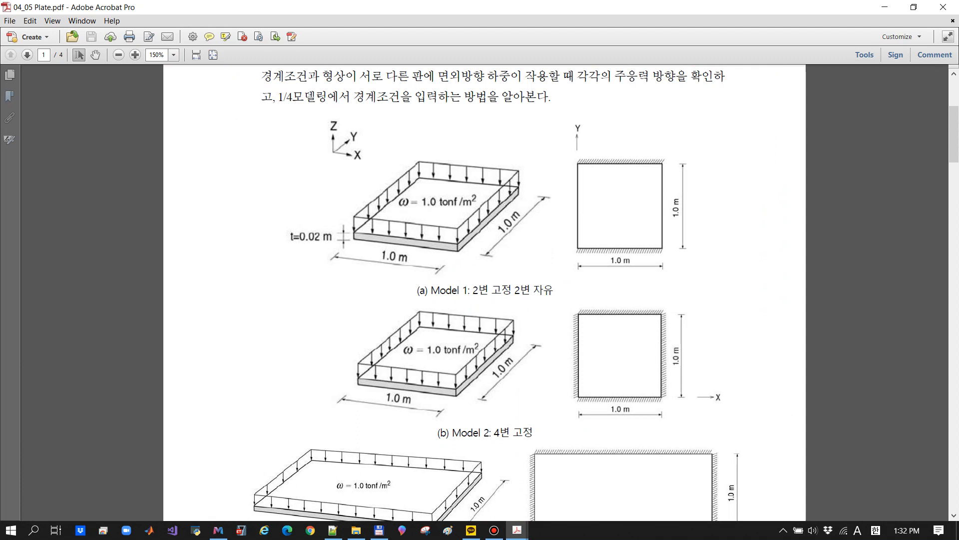
scroll(485, 292, down, 3)
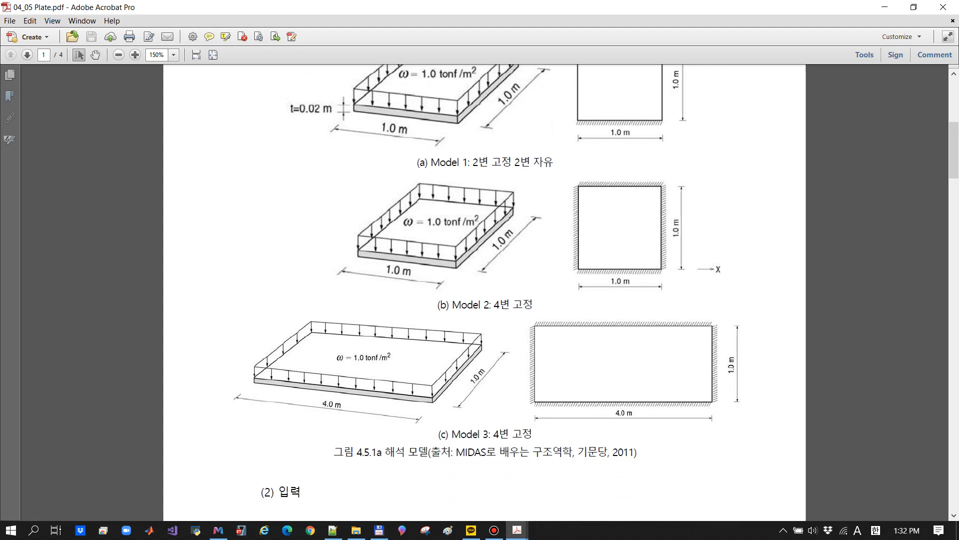
key(Page_Down)
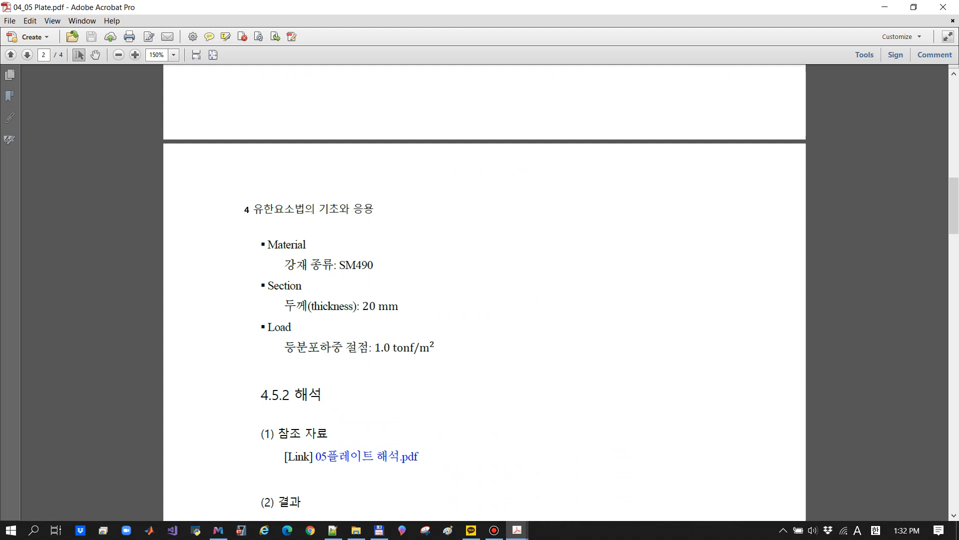
scroll(485, 293, down, 3)
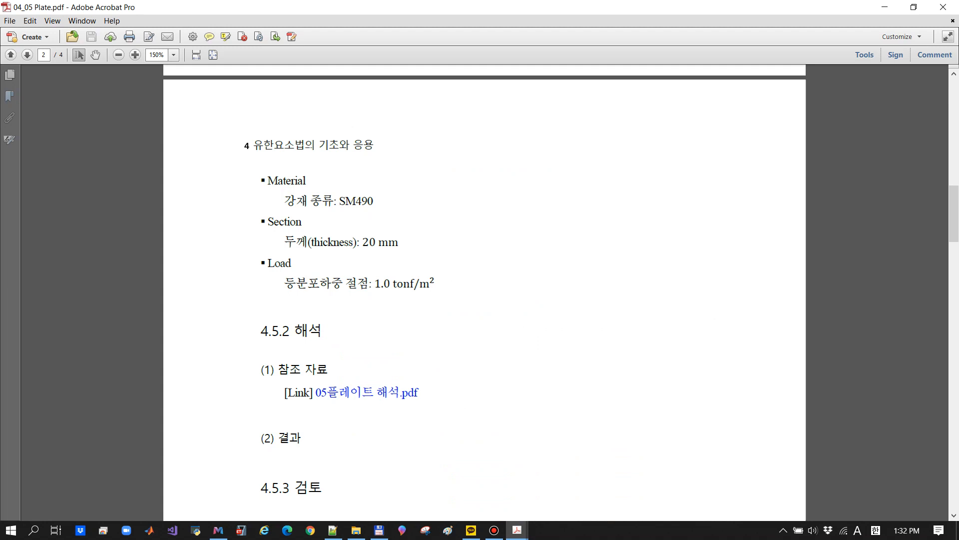
scroll(484, 292, down, 4)
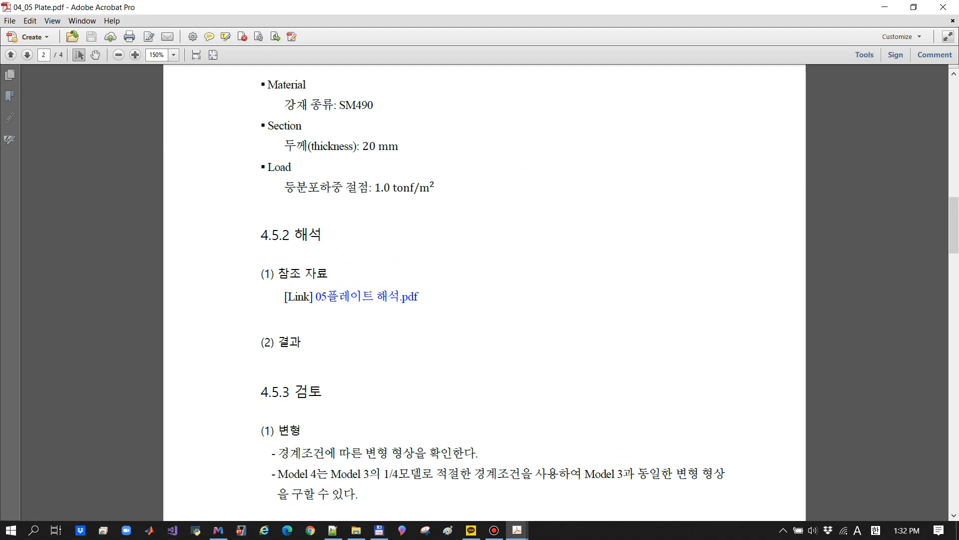
scroll(485, 293, down, 10)
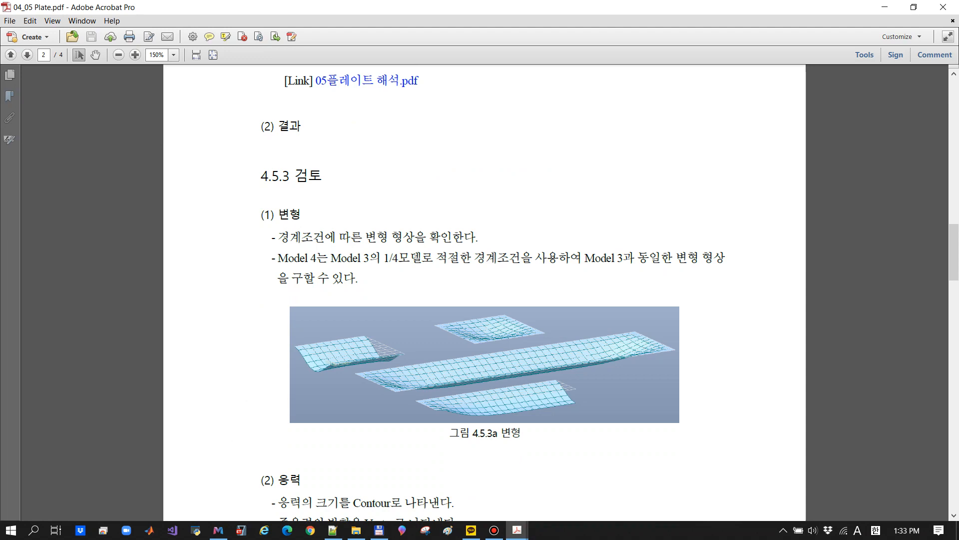
scroll(485, 293, down, 20)
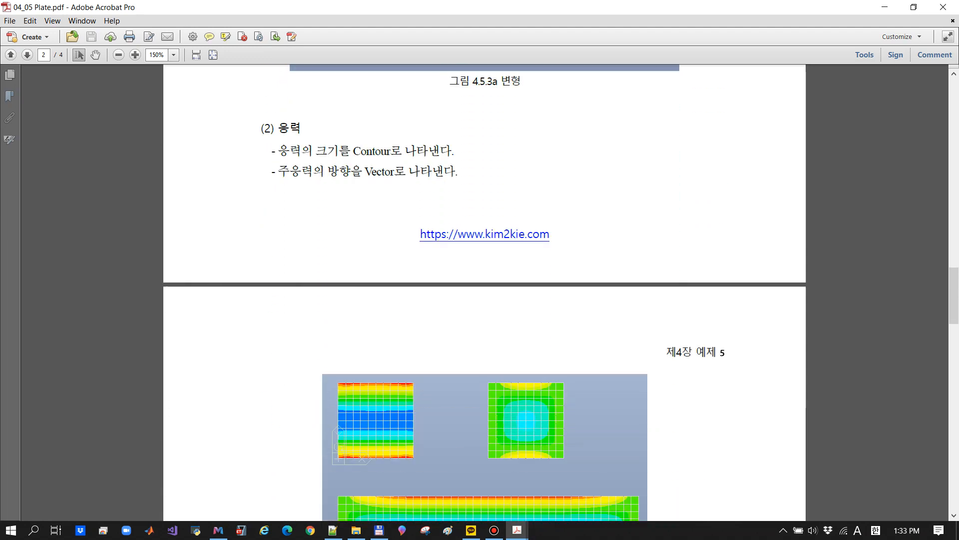
scroll(485, 293, down, 5)
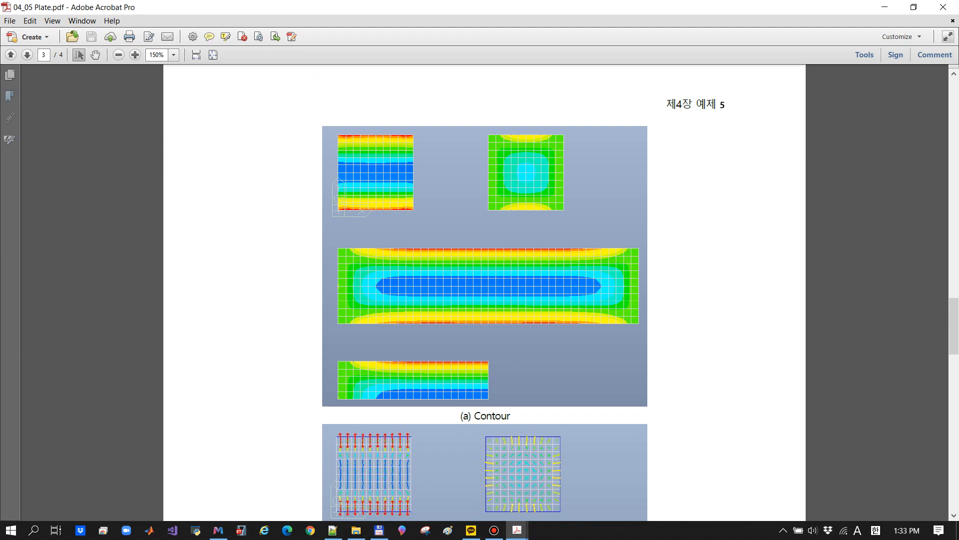
scroll(485, 292, down, 10)
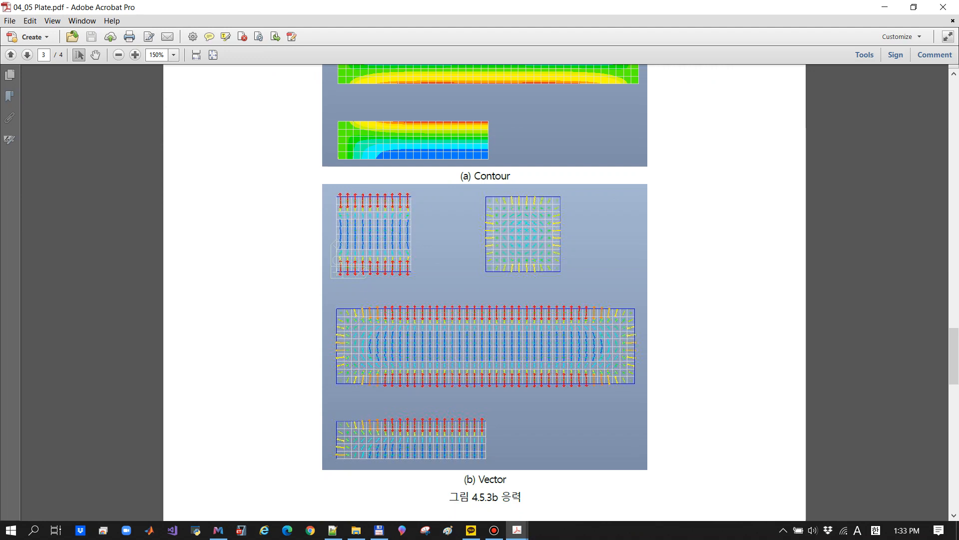
scroll(484, 292, down, 5)
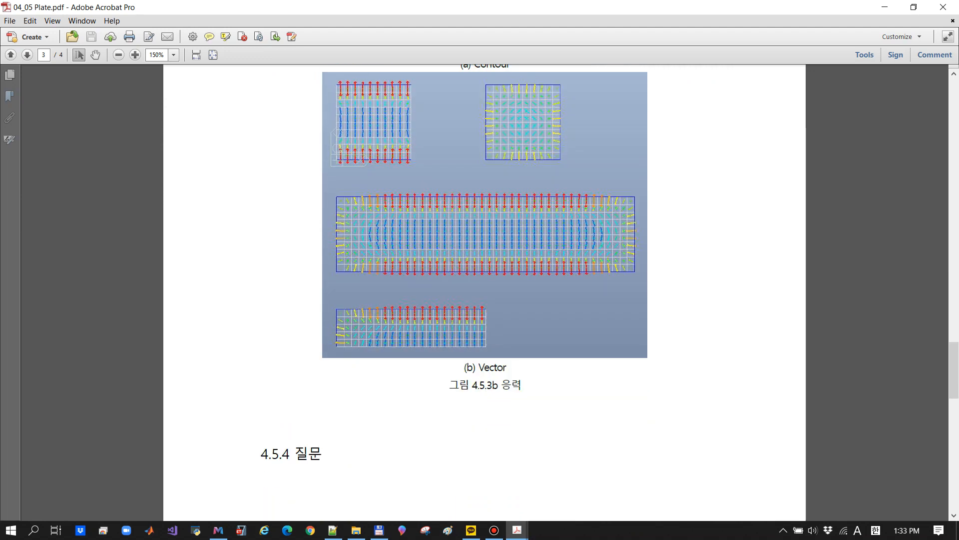
scroll(485, 292, down, 15)
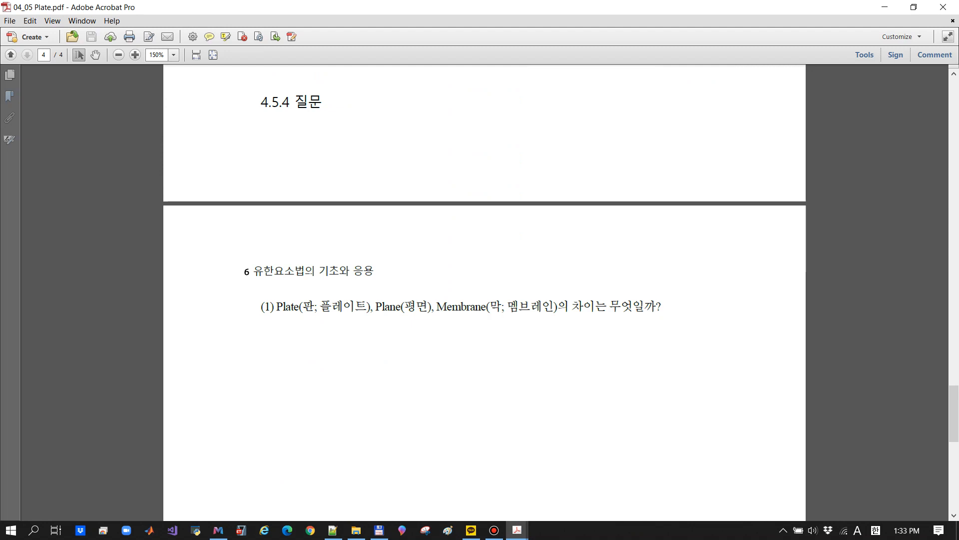
scroll(485, 292, up, 4)
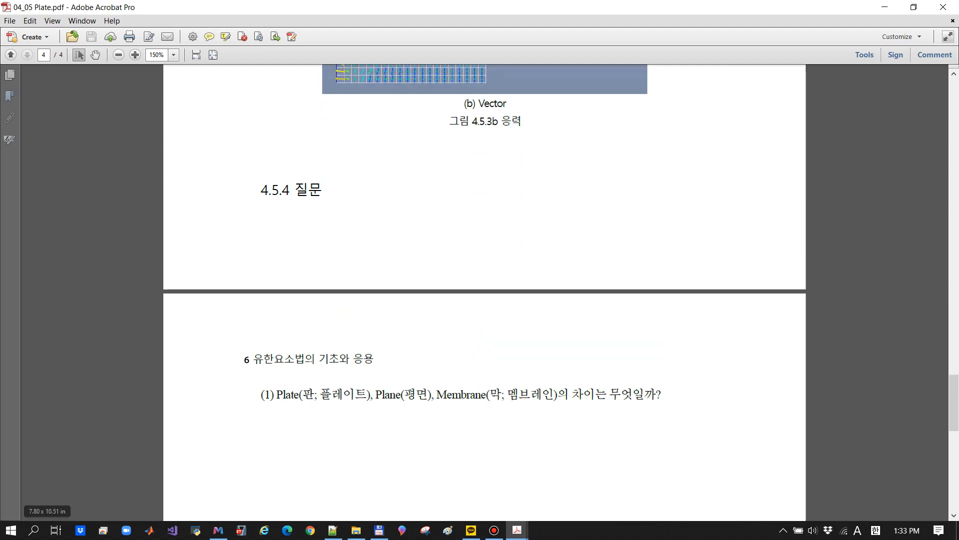
- Switch to the MIDAS Web Platform, launch midas Gen and create a new project
click(218, 530)
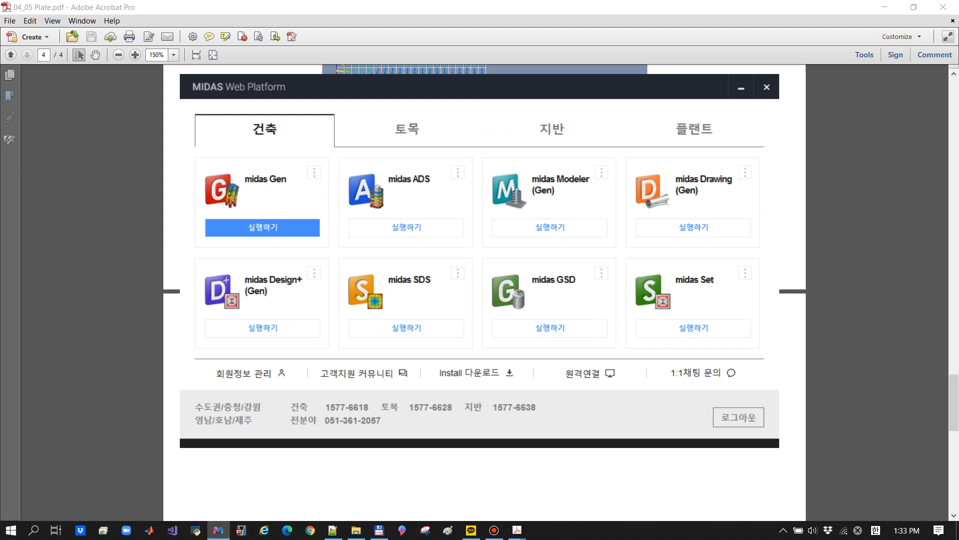
click(262, 227)
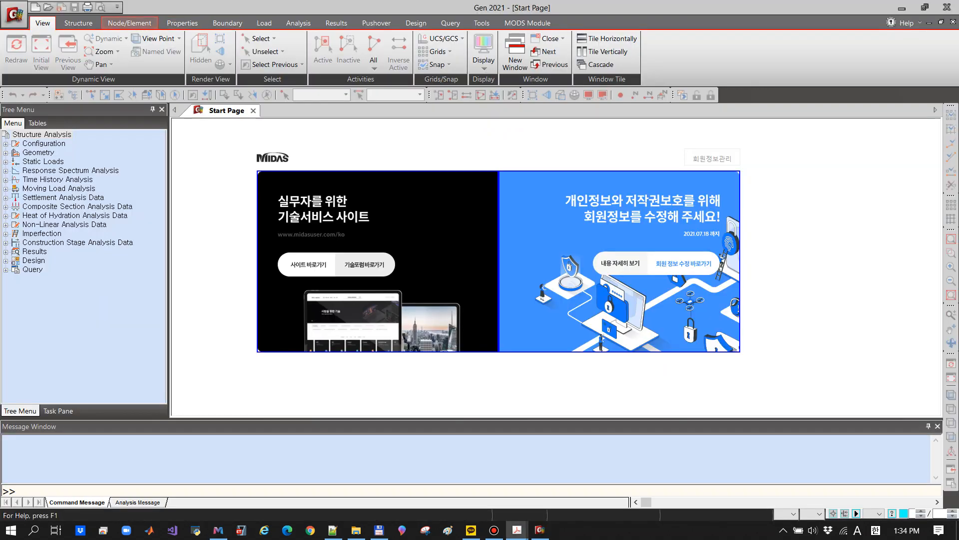
click(14, 15)
click(36, 37)
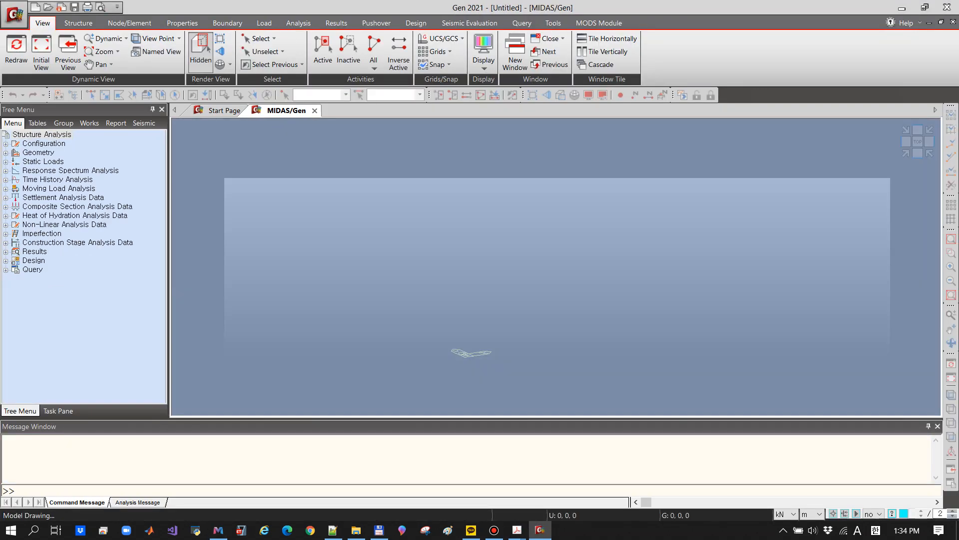
- Save the new project as "Plate k2k" in the 00 Ex folder
click(14, 15)
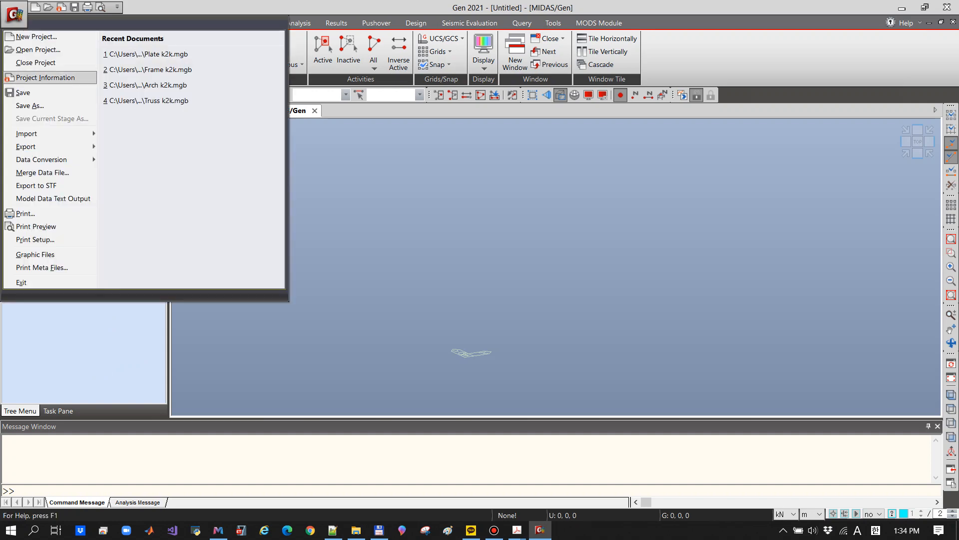
click(30, 105)
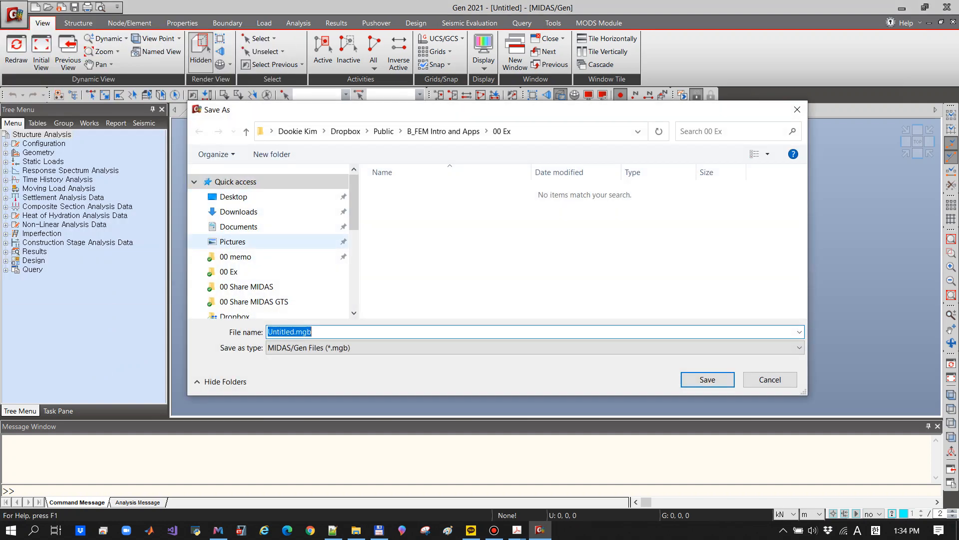
text(Pla)
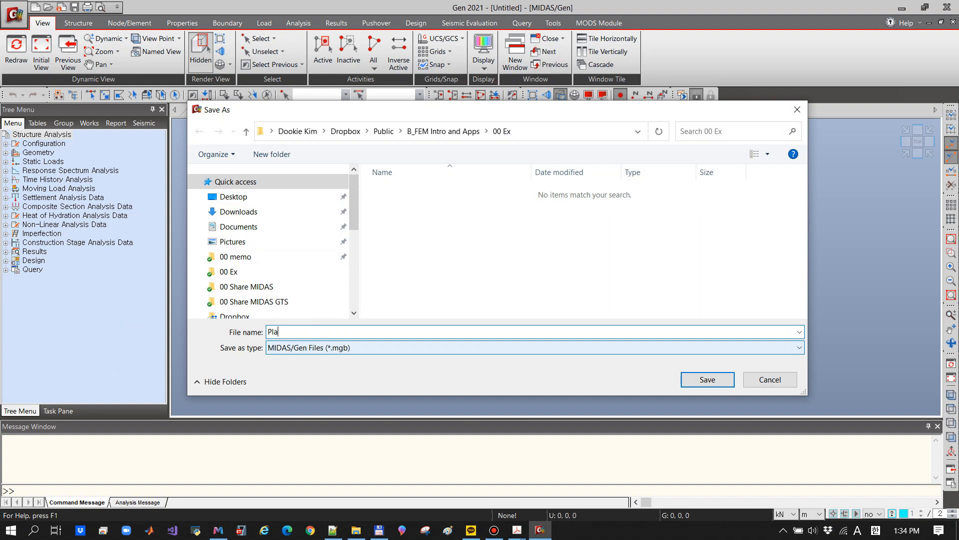
text(te k2k)
key(Return)
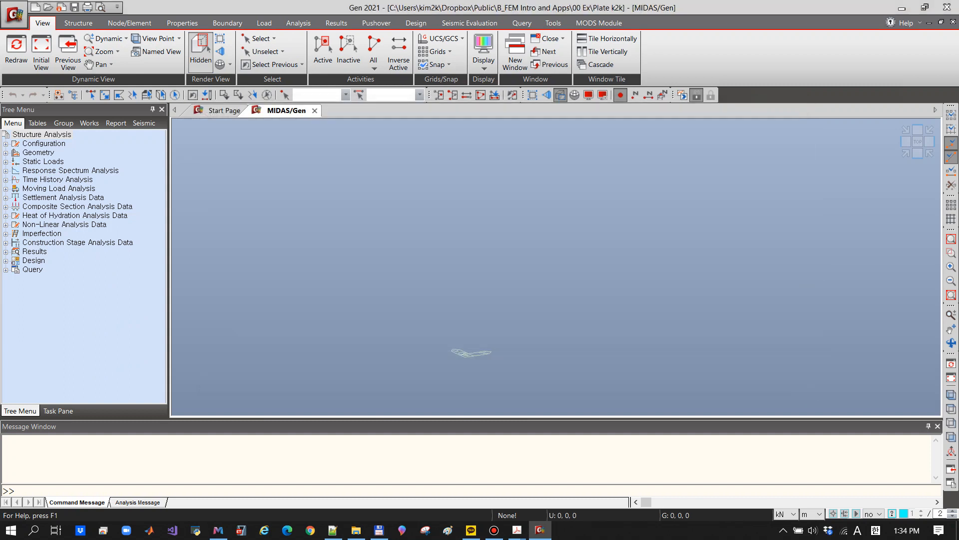
- Set the model's force unit to tonf
click(785, 514)
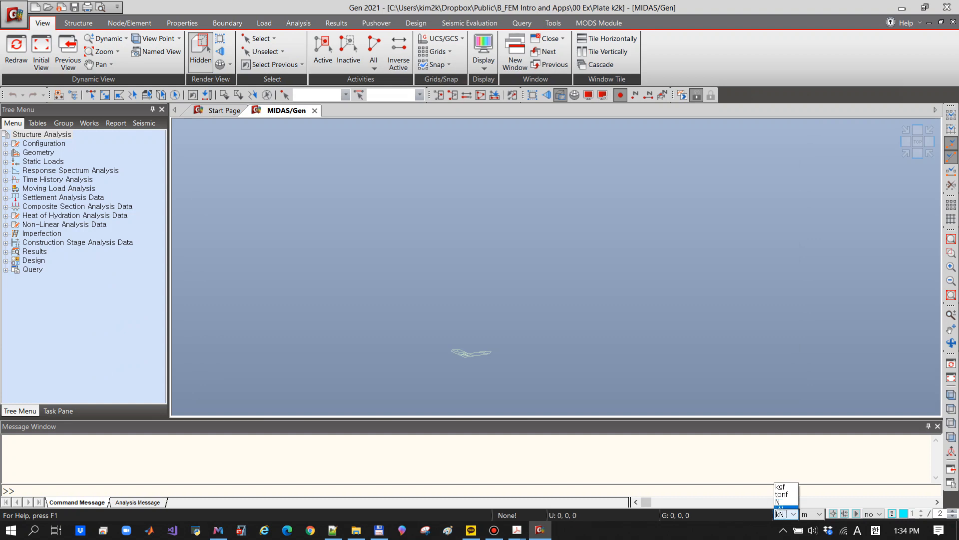
click(786, 474)
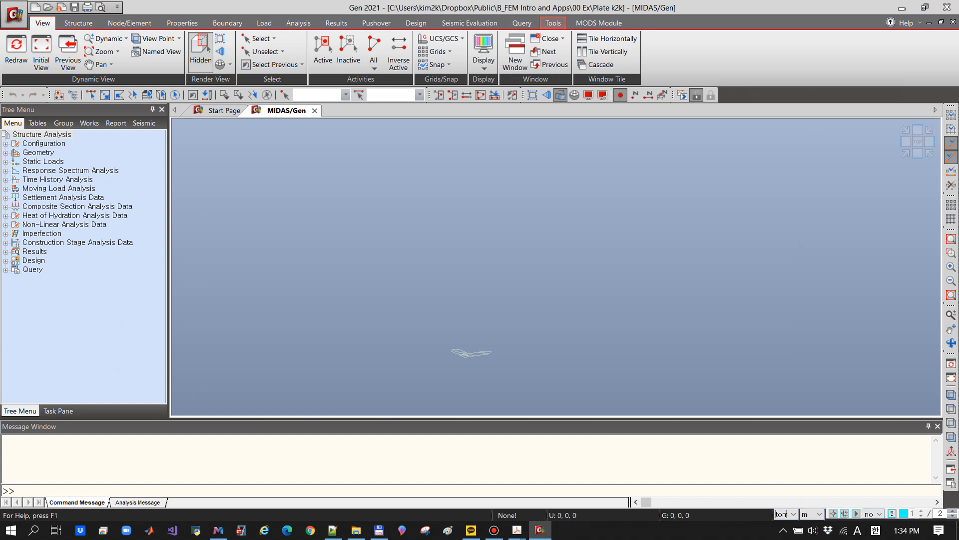
click(553, 23)
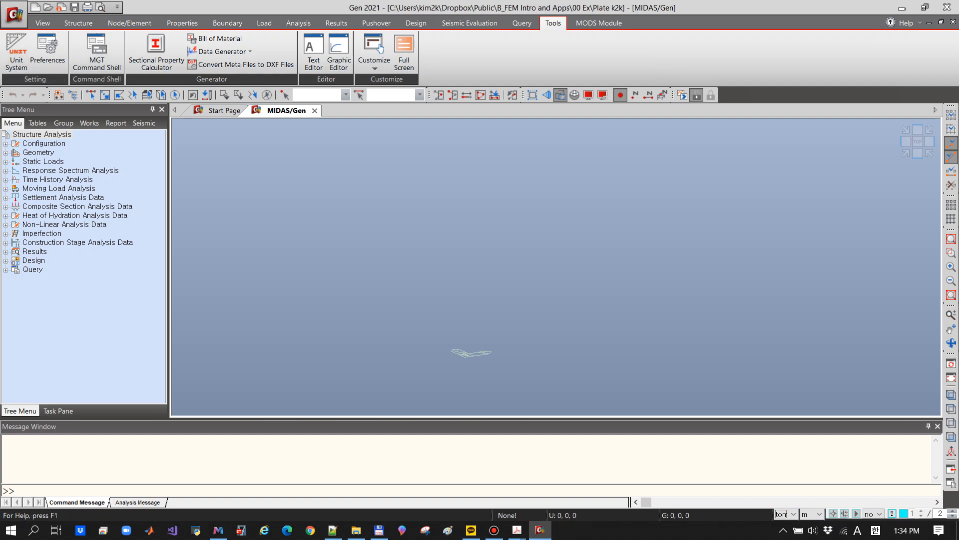
- Start a new material definition in the material properties and name it sm490
click(182, 23)
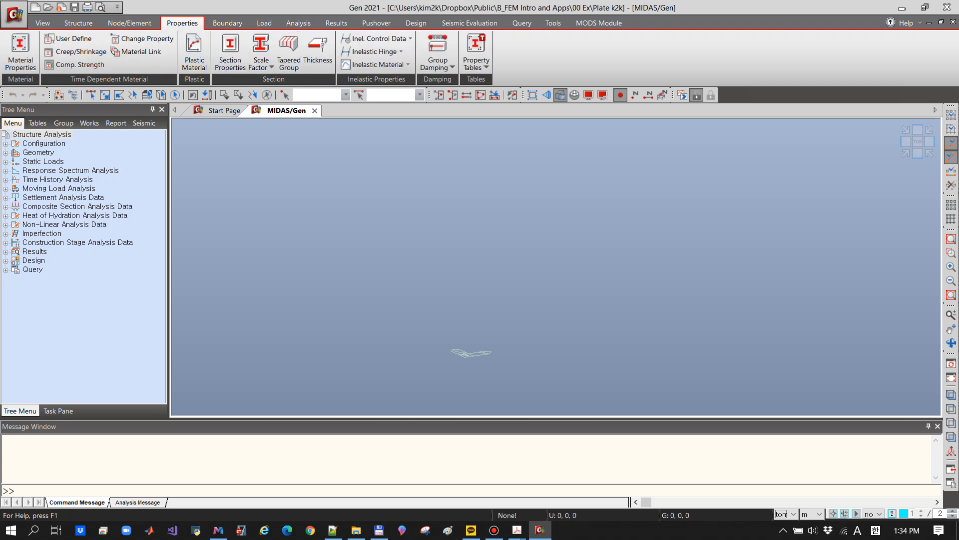
click(20, 50)
drag(175, 11, 477, 115)
click(541, 151)
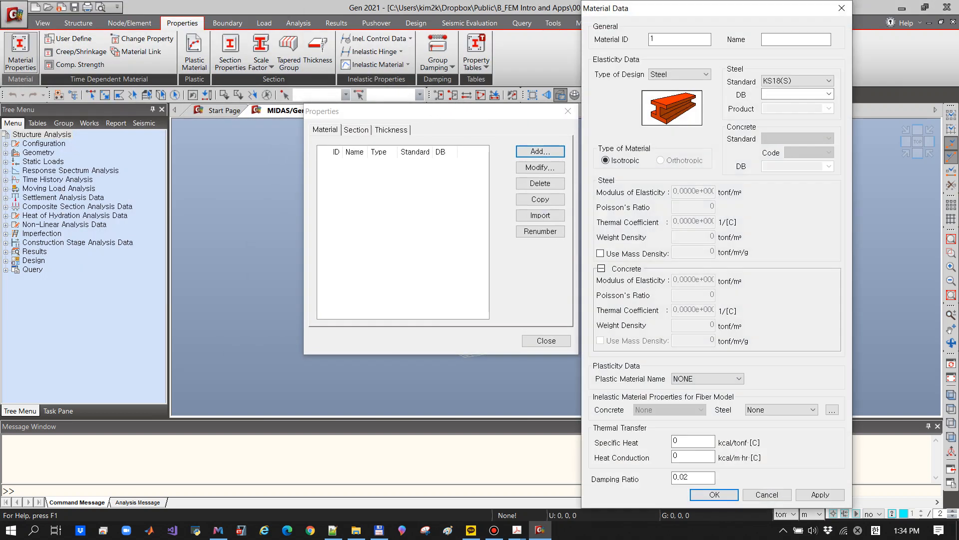
click(796, 39)
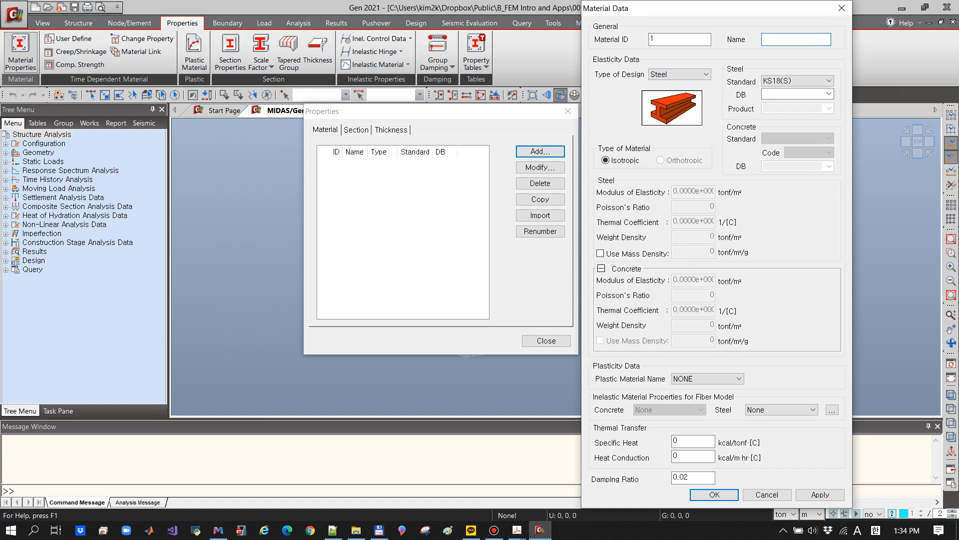
text(sm490)
- Set the steel material's standard to KS-Civil(S) and its DB grade to SM490, and add it to the material list
click(812, 81)
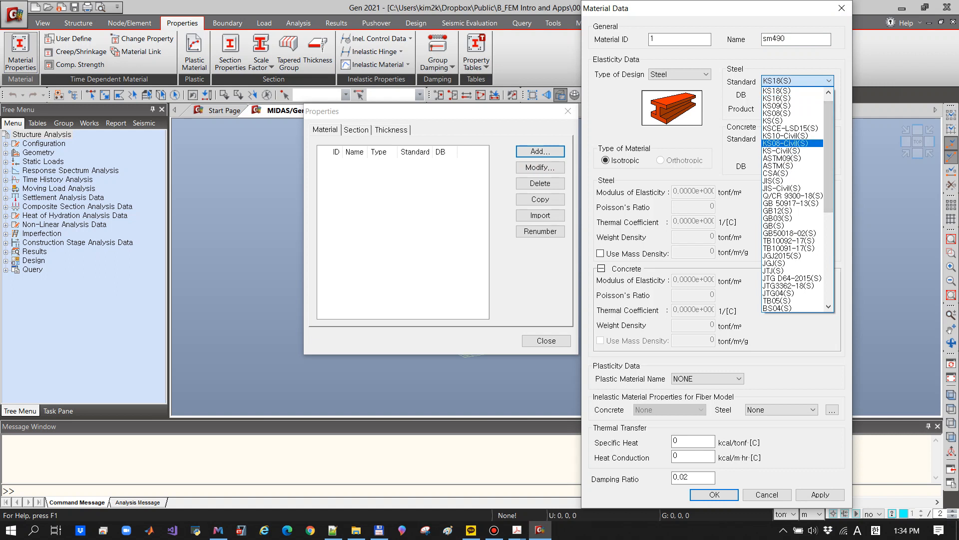
click(791, 151)
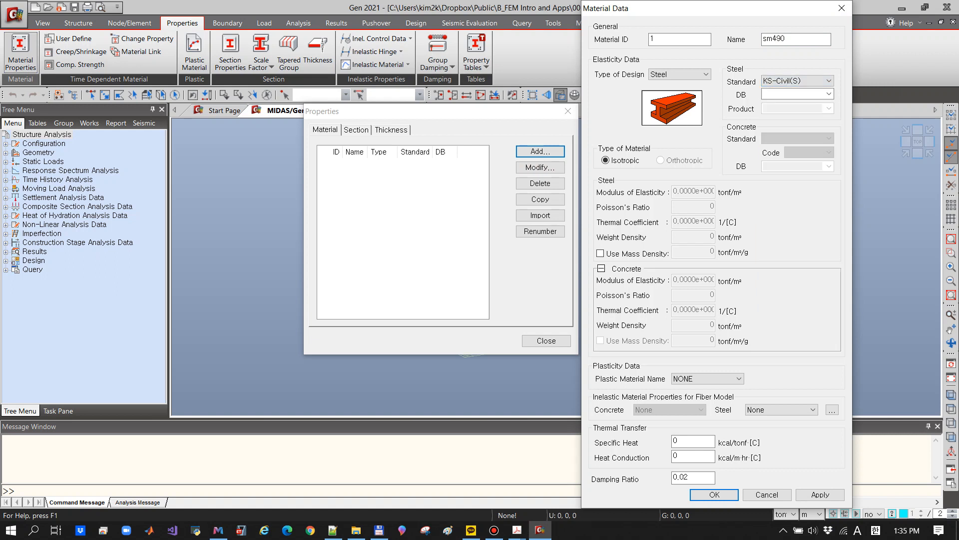
click(829, 94)
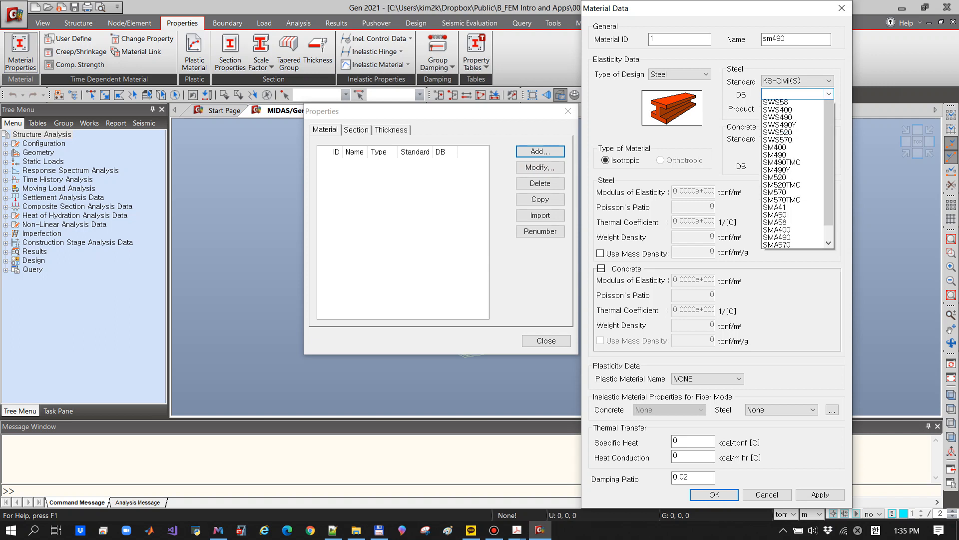
drag(828, 175, 828, 204)
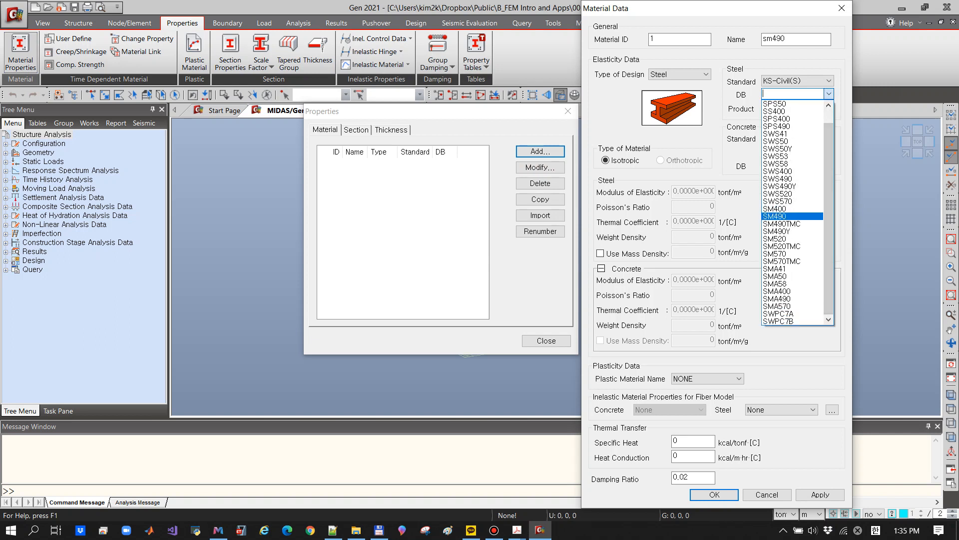
click(779, 216)
click(715, 495)
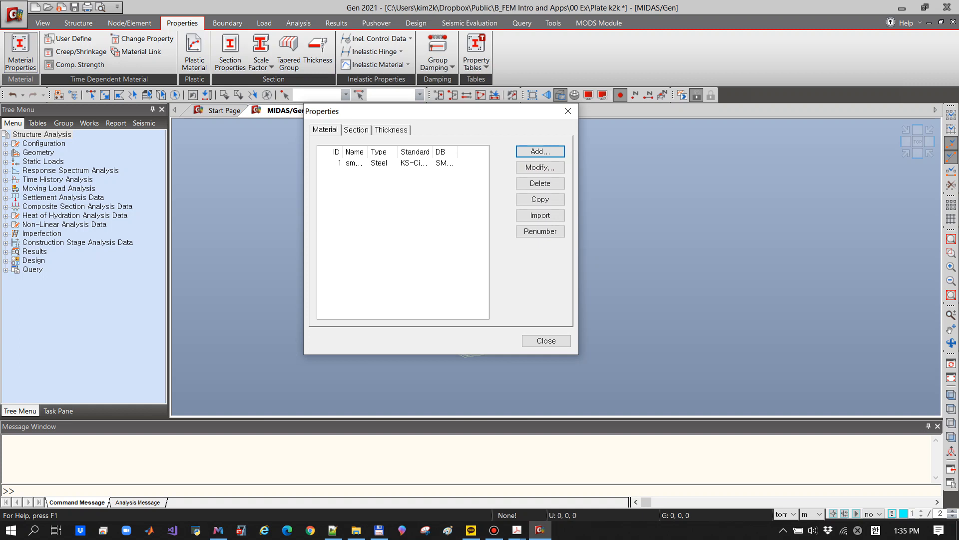
- Add a plate thickness named Thk002 with an in-plane and out-of-plane value of 0.02 m, and close the properties
click(392, 130)
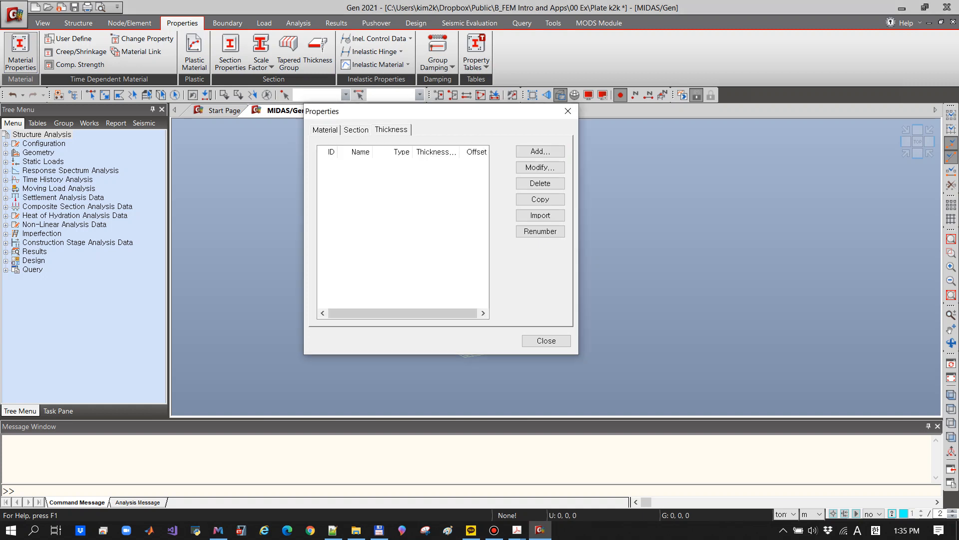
click(540, 150)
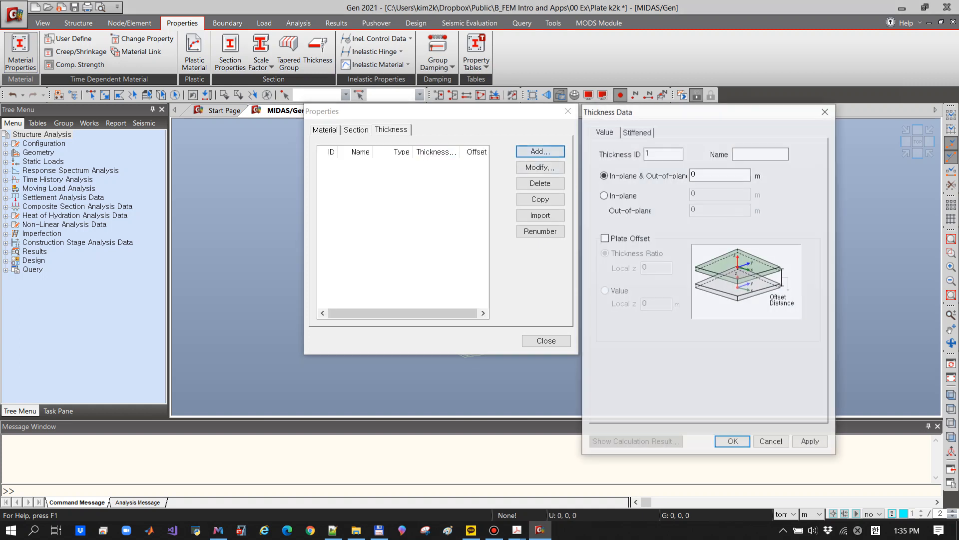
click(760, 153)
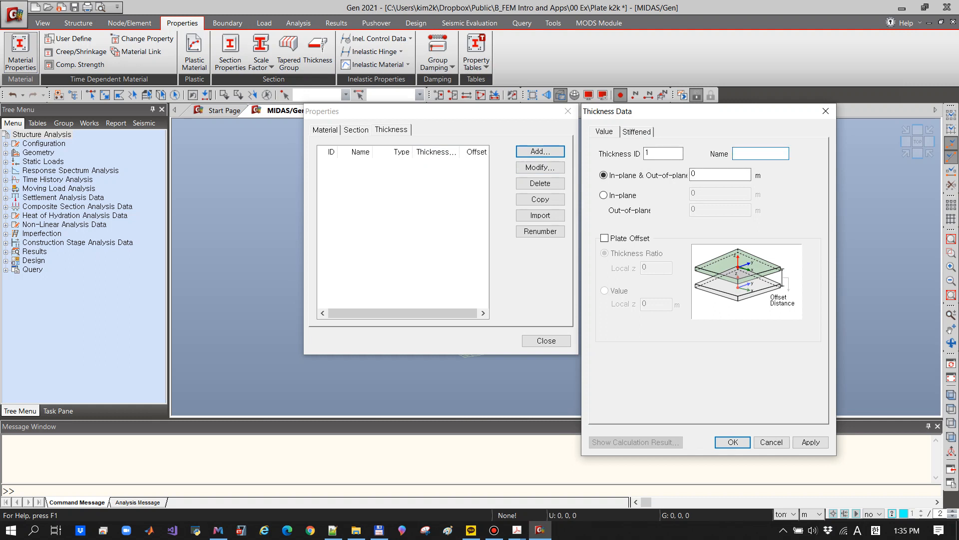
text(Thx)
text(0)
text(02)
key(Tab)
text(0,0)
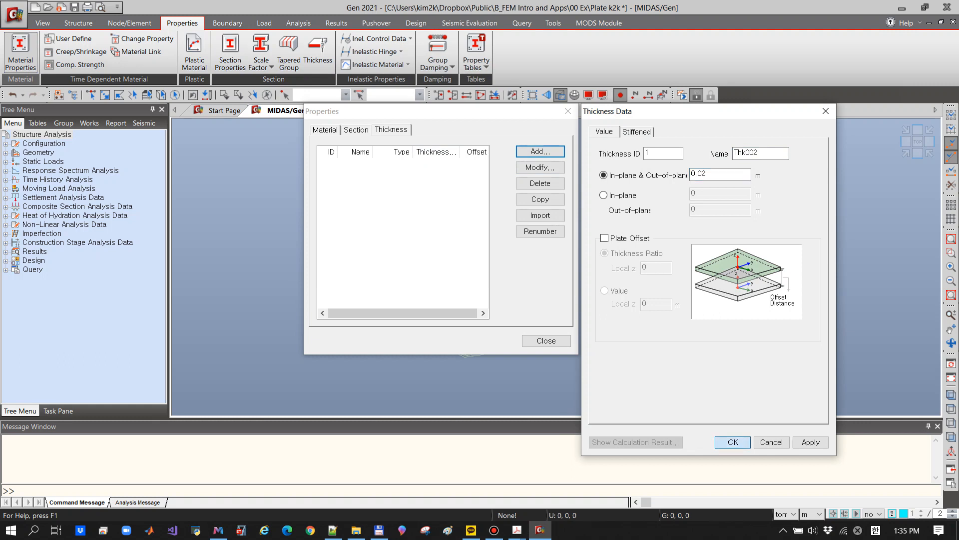
key(Return)
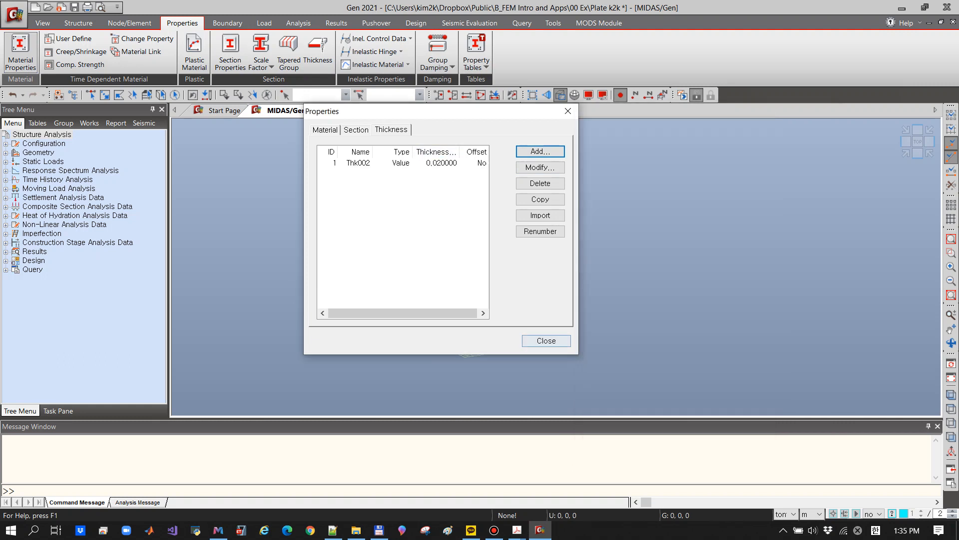
click(546, 341)
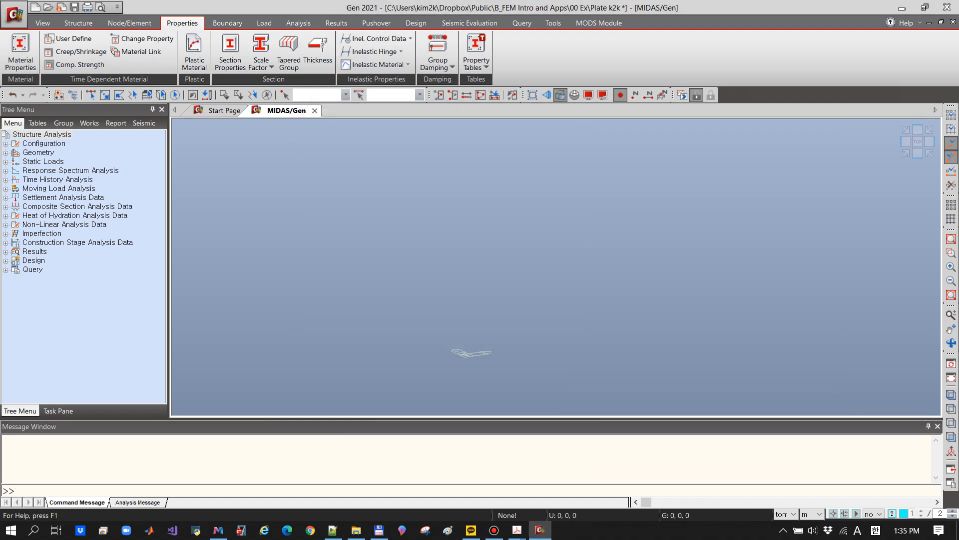
- Show the view orientation cube in the model window through the view display options
click(589, 95)
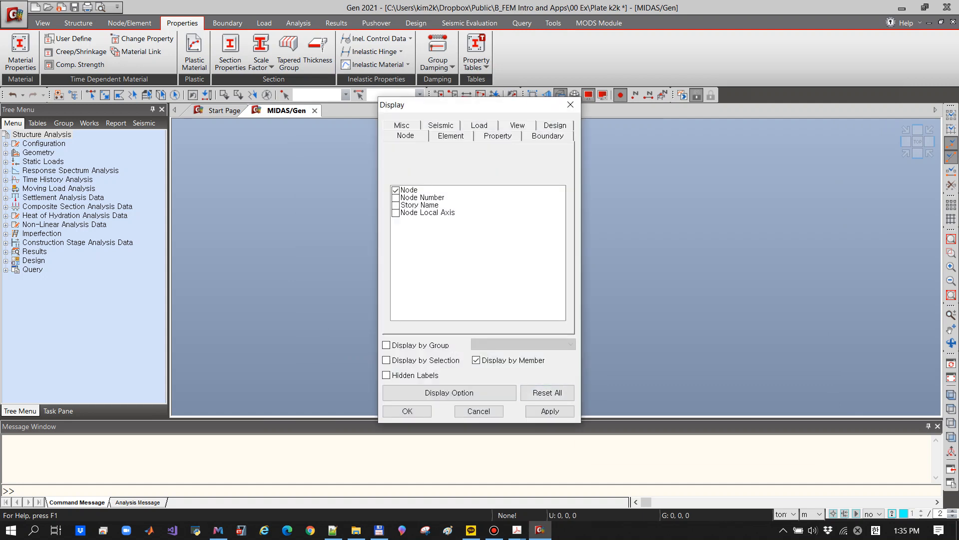
click(518, 126)
click(397, 177)
click(407, 411)
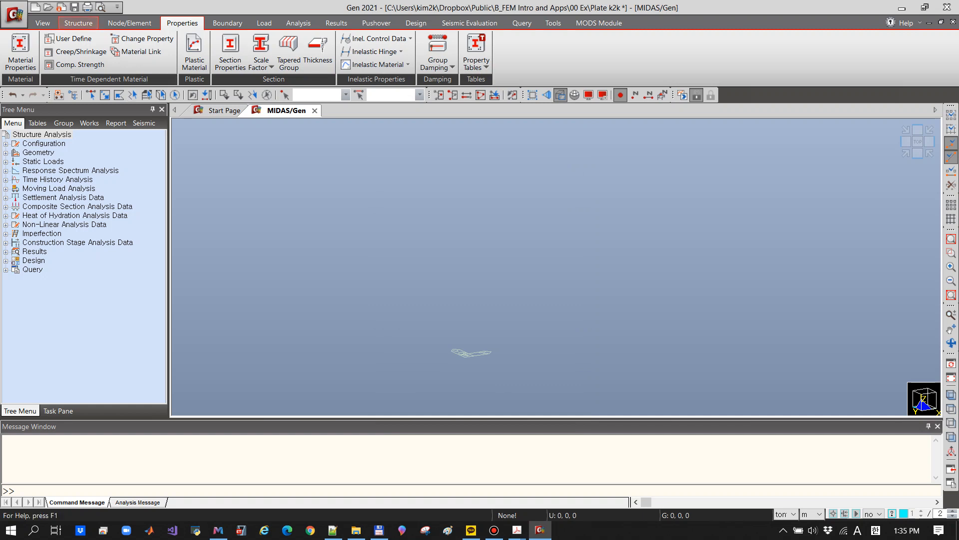
- Start a plate base structure in the Plate Wizard with width B and height H both set to 1 m
click(78, 23)
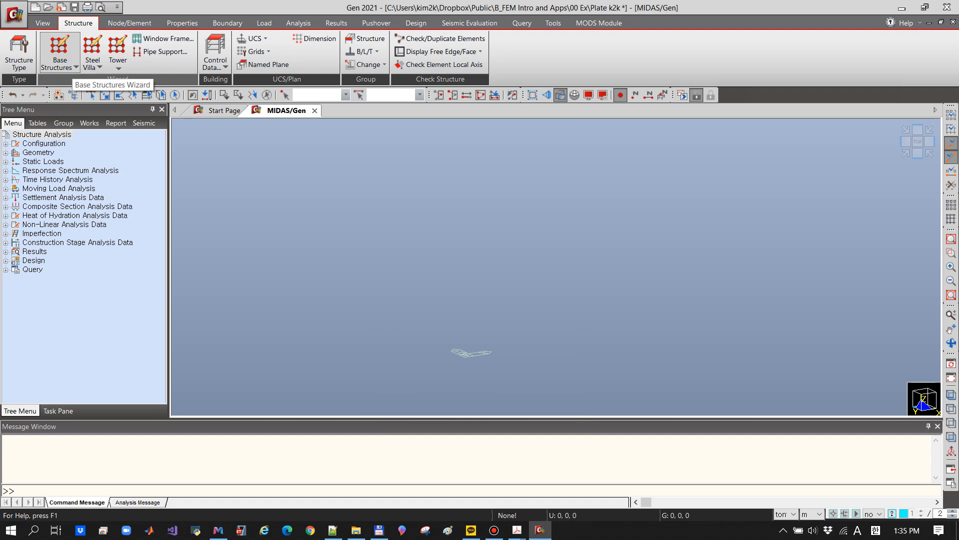
click(60, 53)
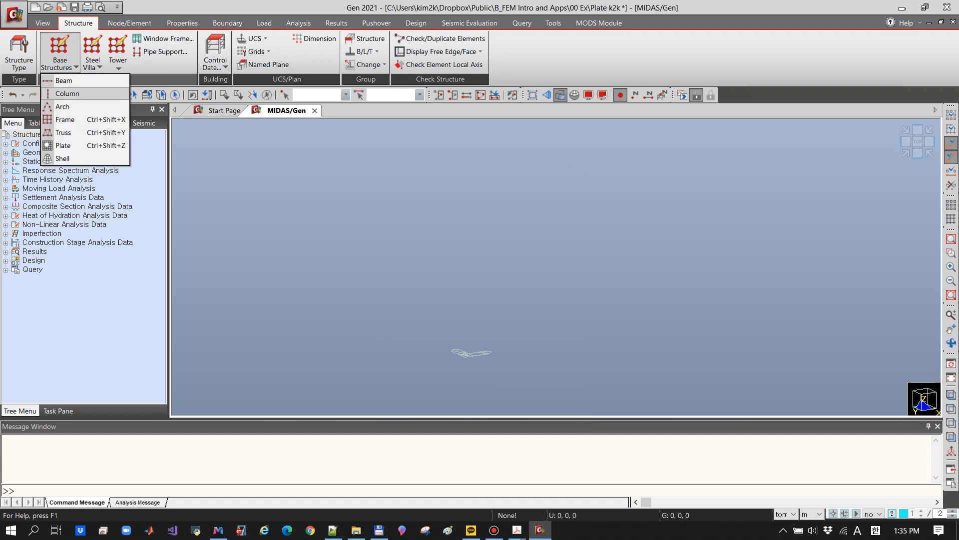
click(55, 136)
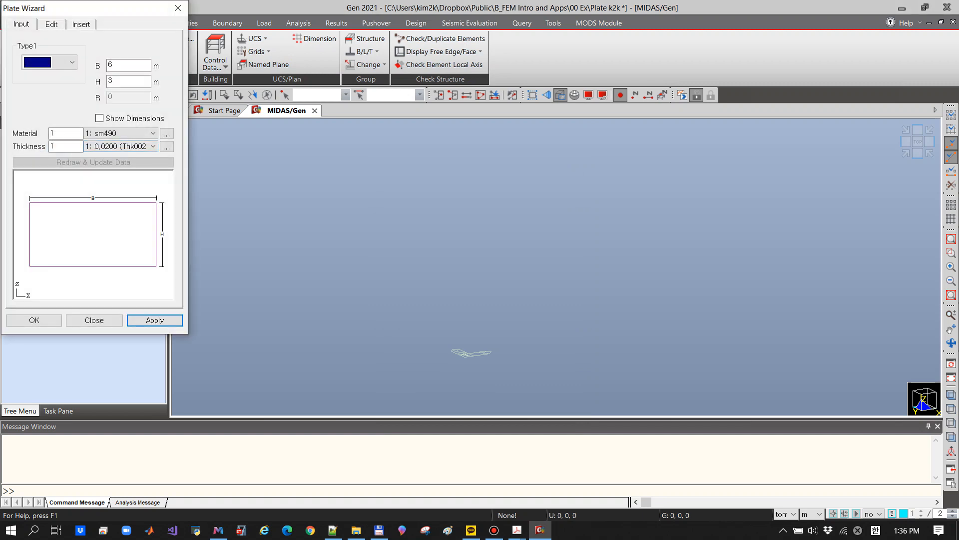
drag(91, 15, 316, 80)
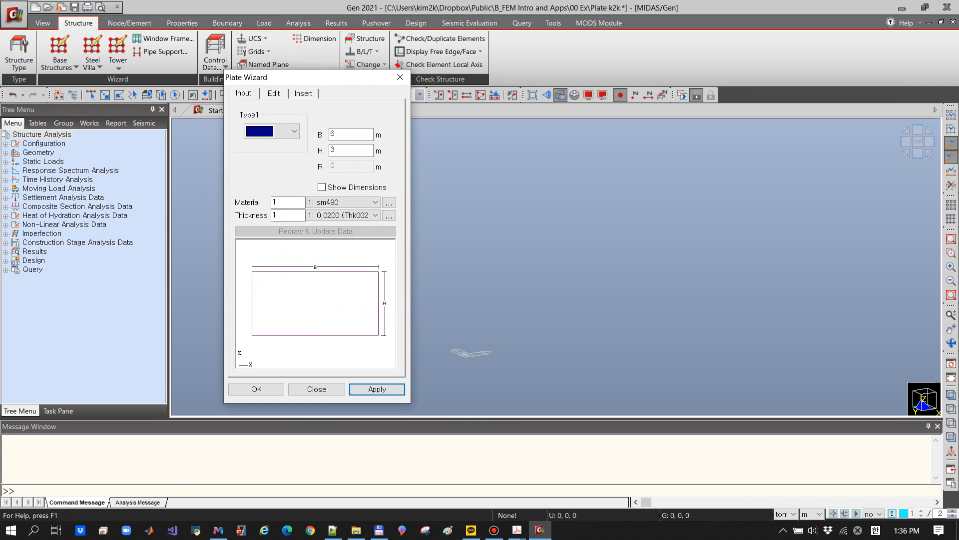
double_click(340, 134)
text(1)
key(Tab)
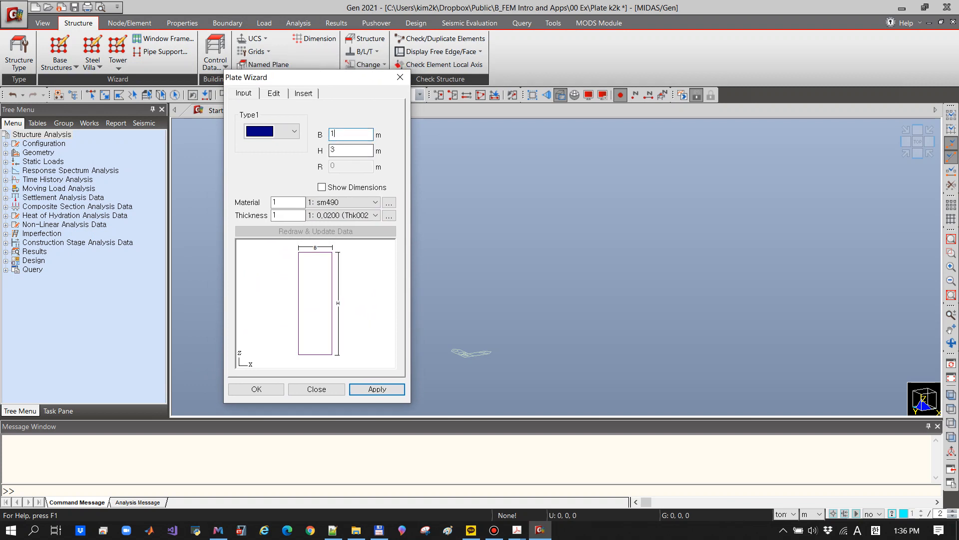
text(1)
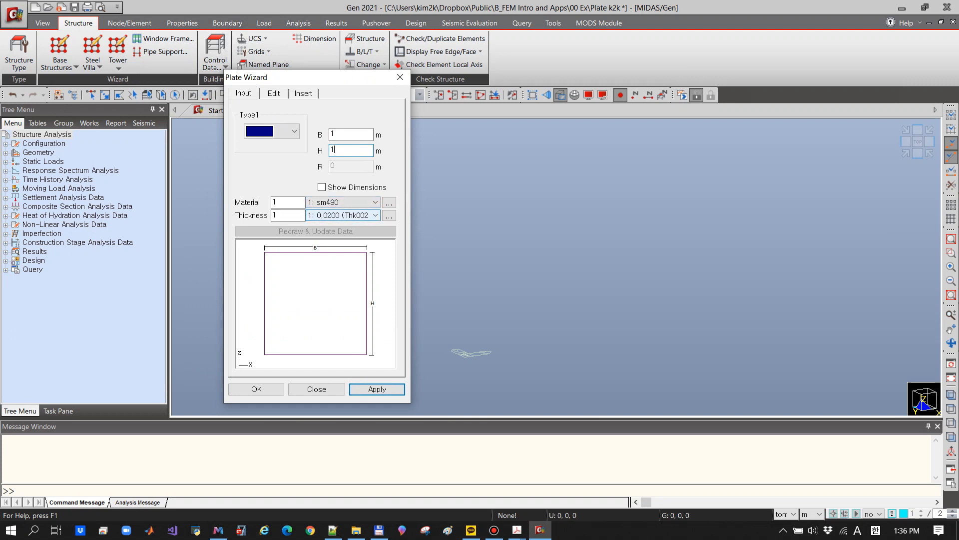
- Mesh the plate by number of divisions, with both m and n set to 10
click(274, 94)
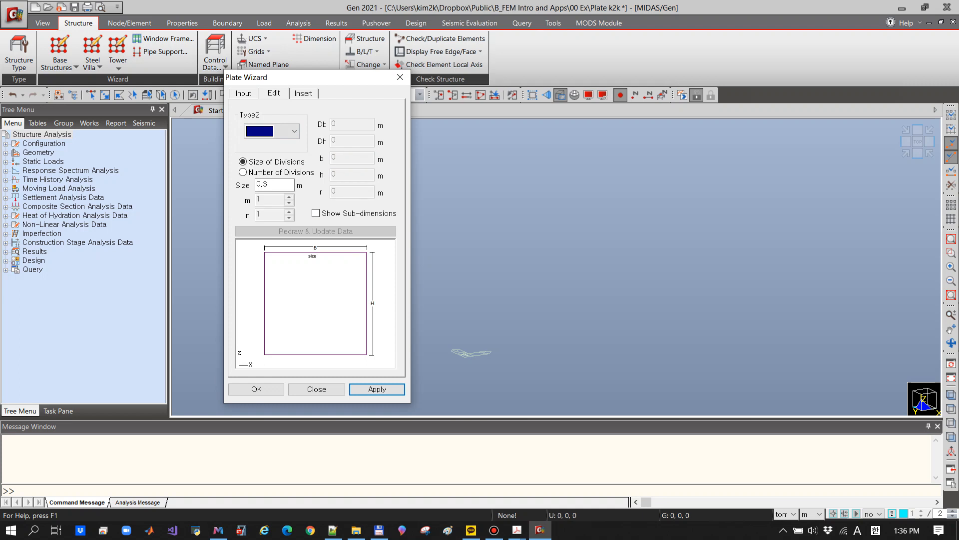
click(244, 173)
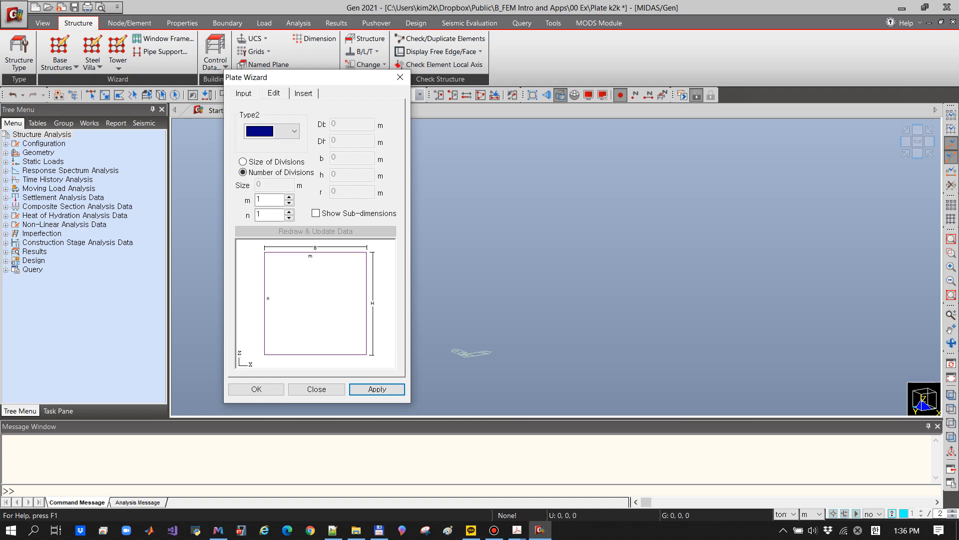
click(267, 200)
text(0)
key(Tab)
text(10)
- Insert the plate at 0, 0, 0 with an Alpha rotation of 270 degrees, and close the wizard
click(303, 93)
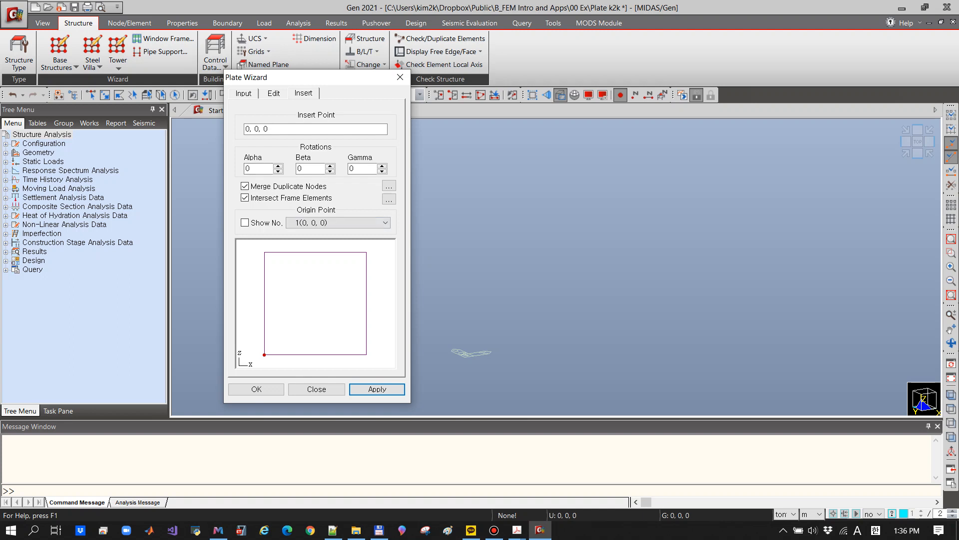
double_click(248, 169)
text(27)
click(377, 389)
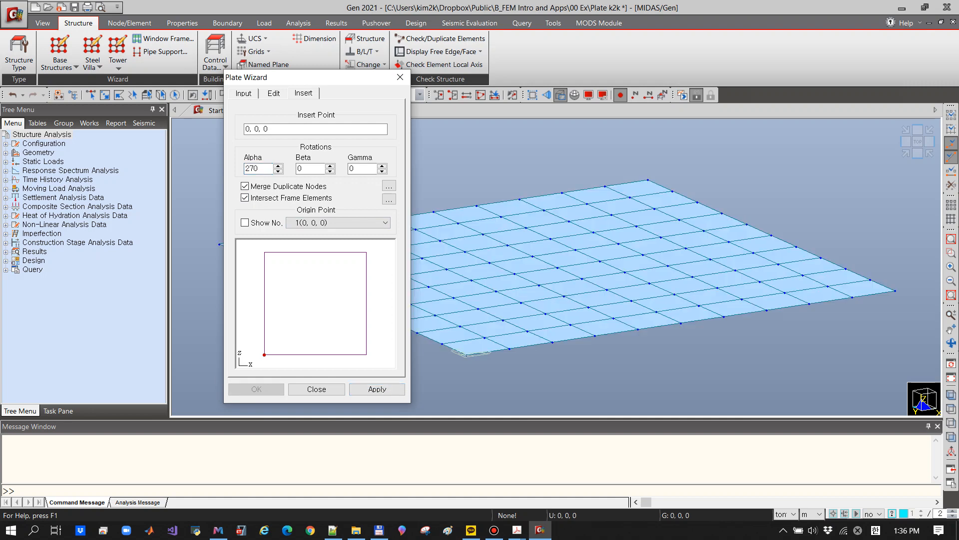
click(316, 388)
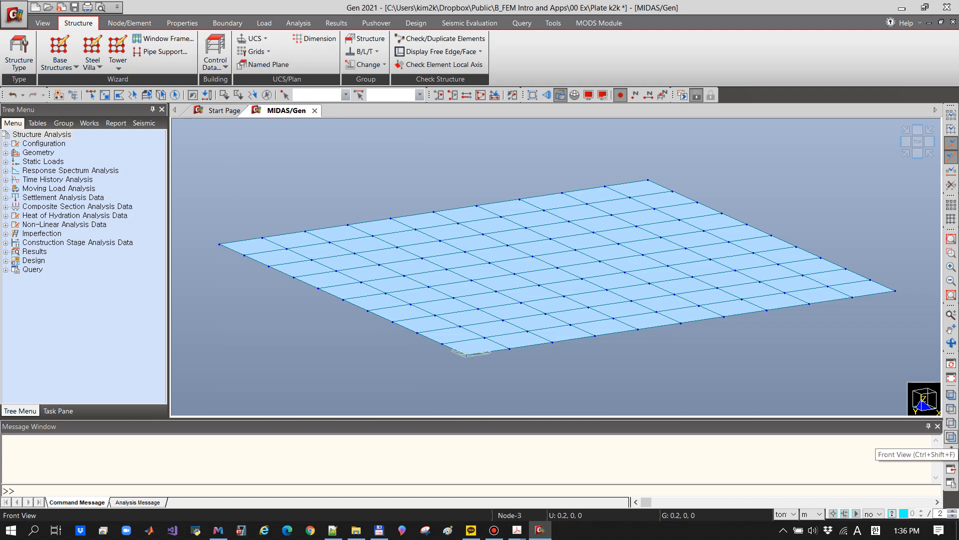
- Assign fixed supports with D-ALL and R-ALL to all nodes along the plate's two opposite edges parallel to the X axis
click(951, 437)
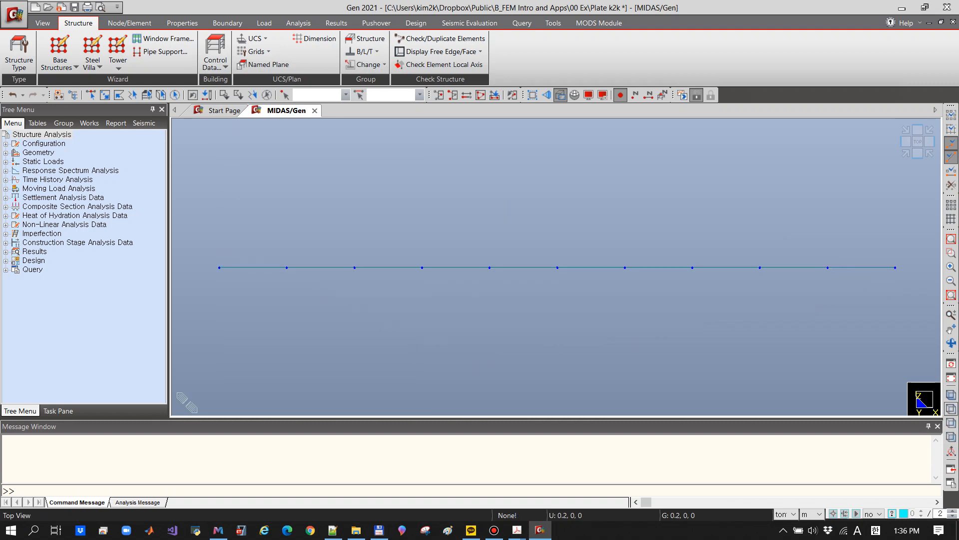
click(951, 409)
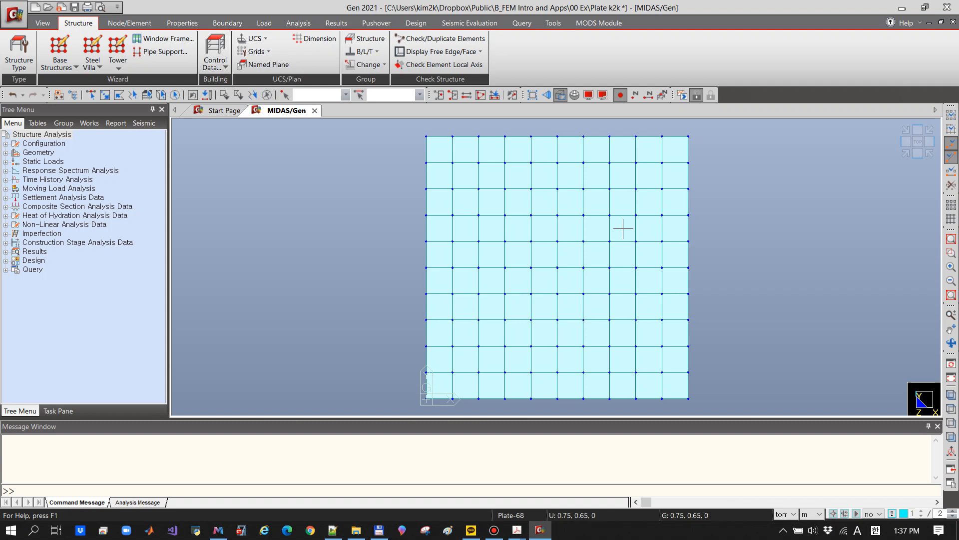
mouse_move(623, 228)
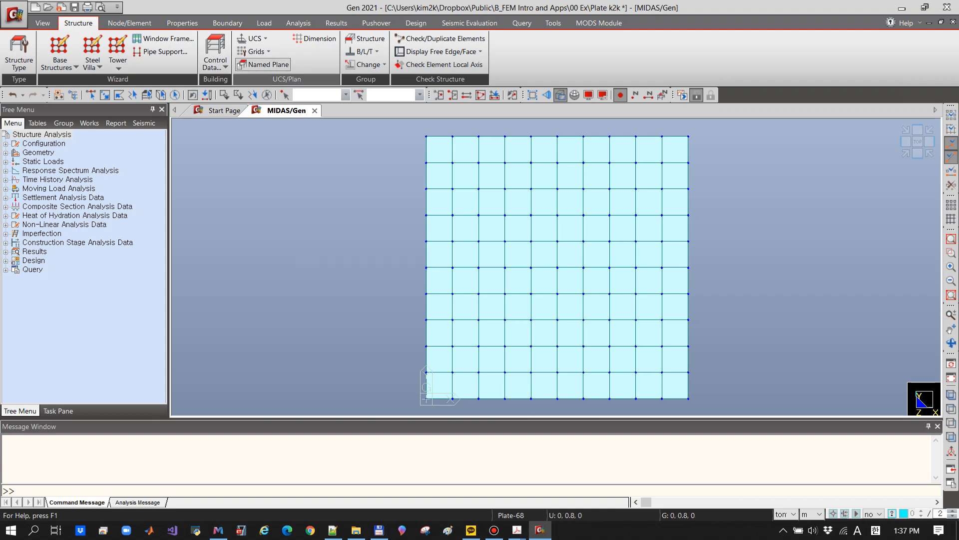
click(228, 23)
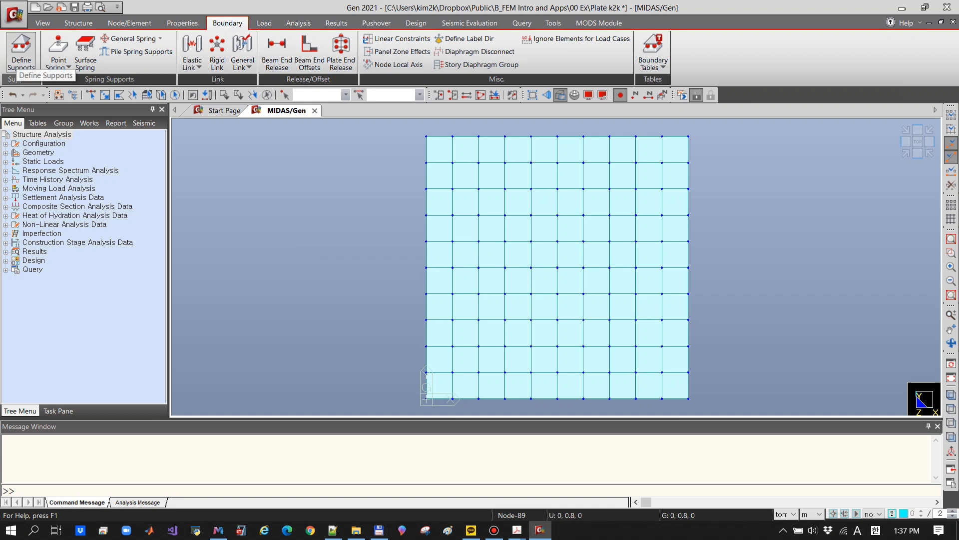
click(21, 49)
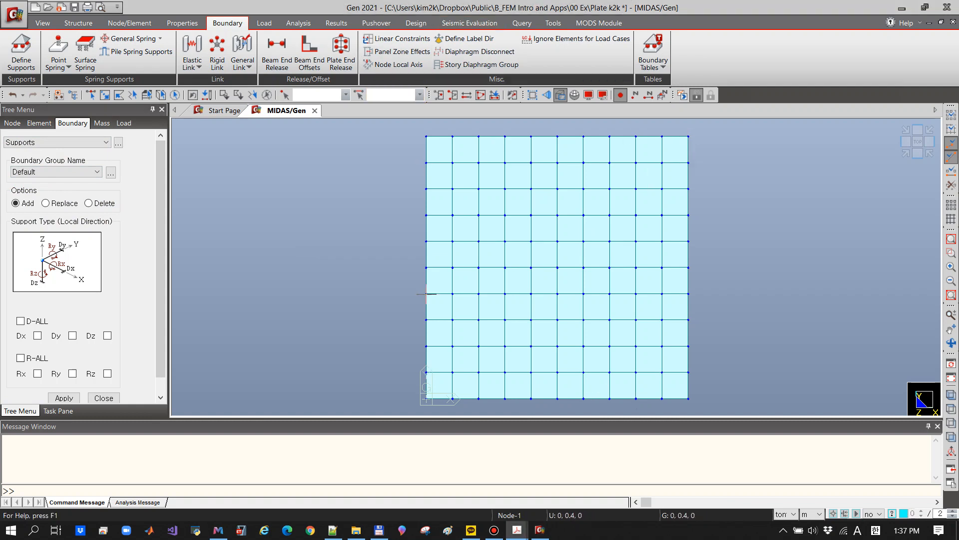
click(105, 95)
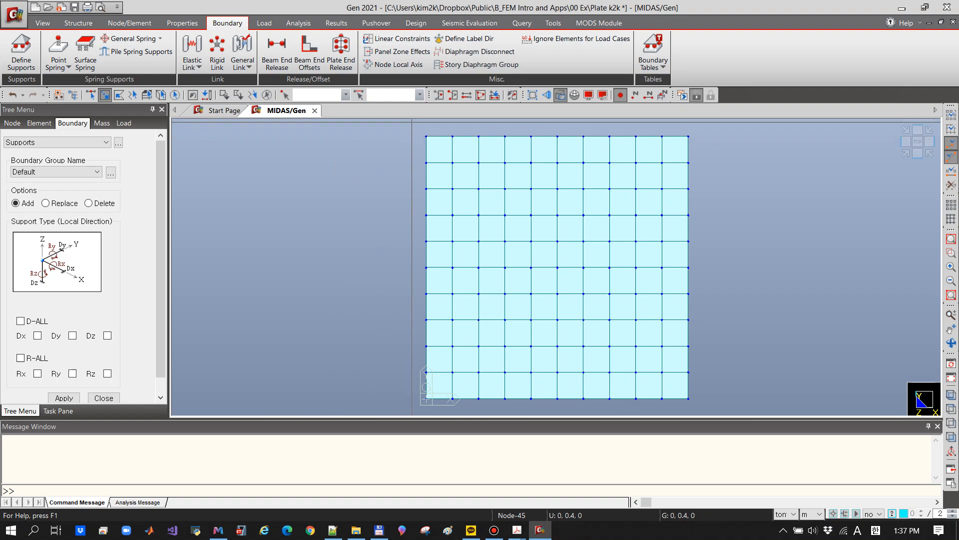
drag(412, 122, 697, 144)
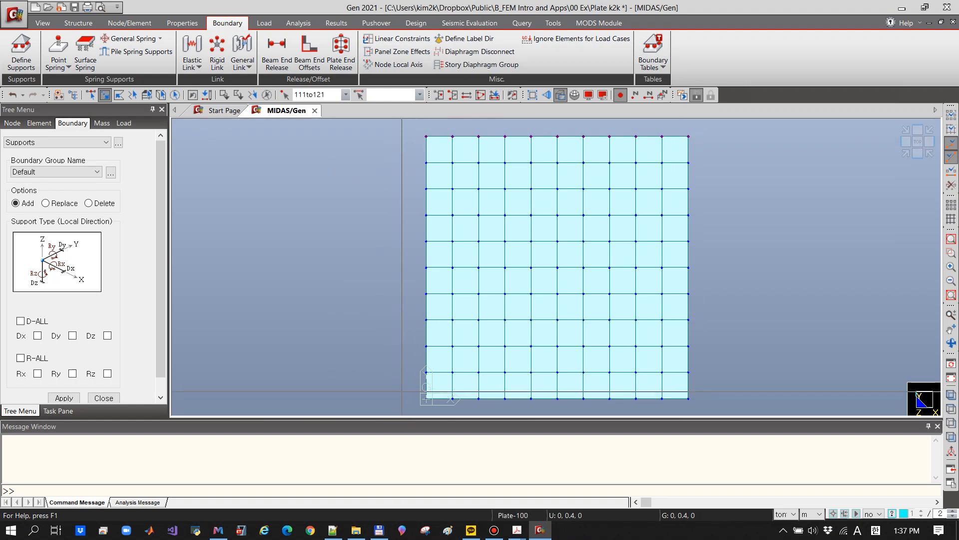
drag(403, 400, 720, 403)
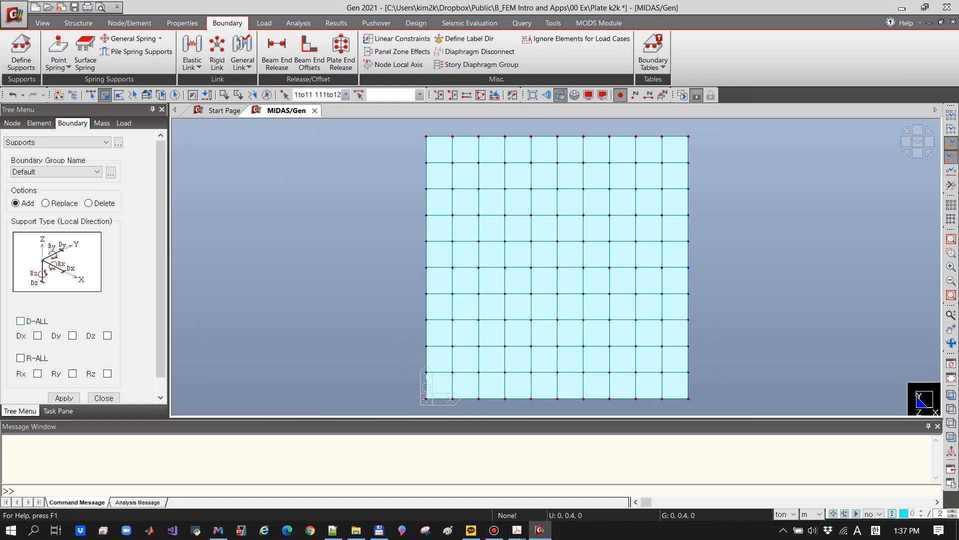
click(20, 321)
click(20, 358)
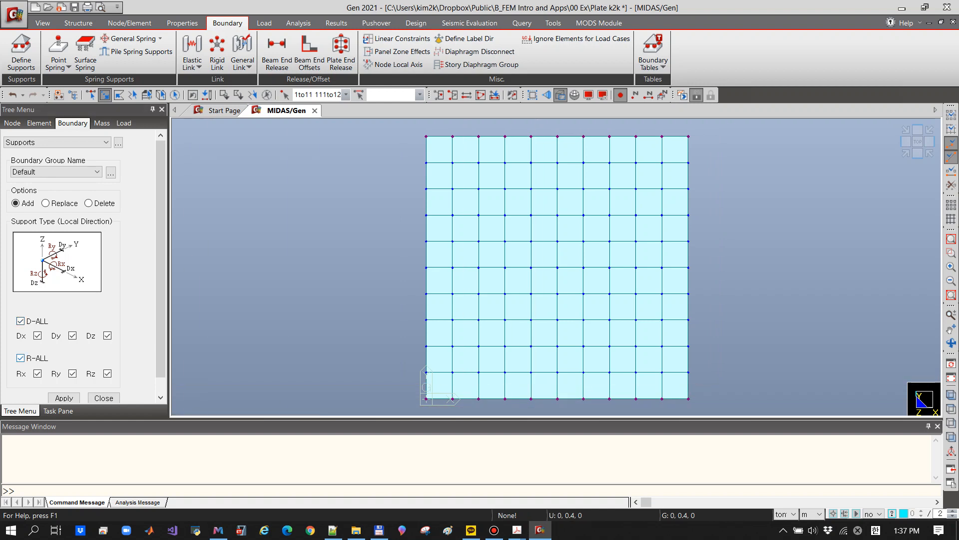
click(64, 398)
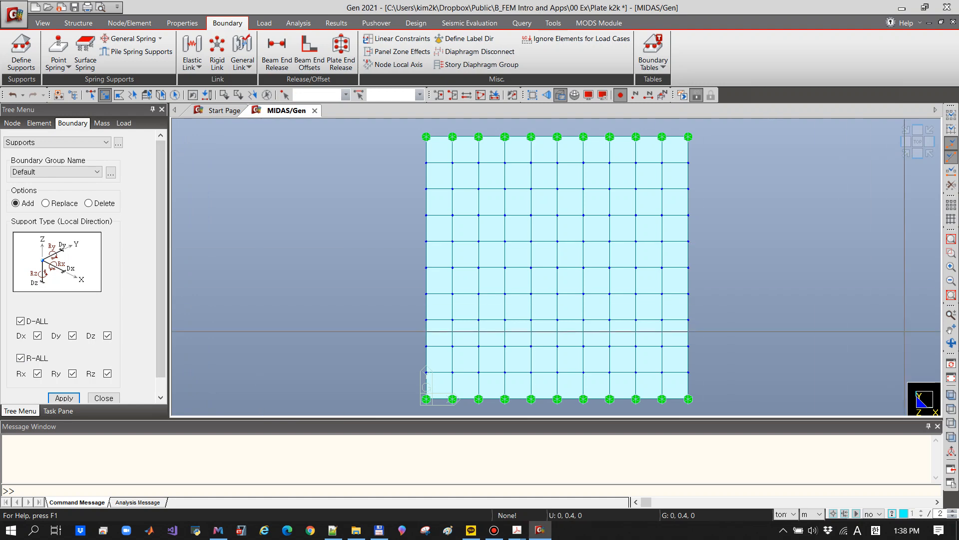
- Start the Pressure Loads command and create a static load case named 압력하중 with type User Defined Load (USER)
click(952, 395)
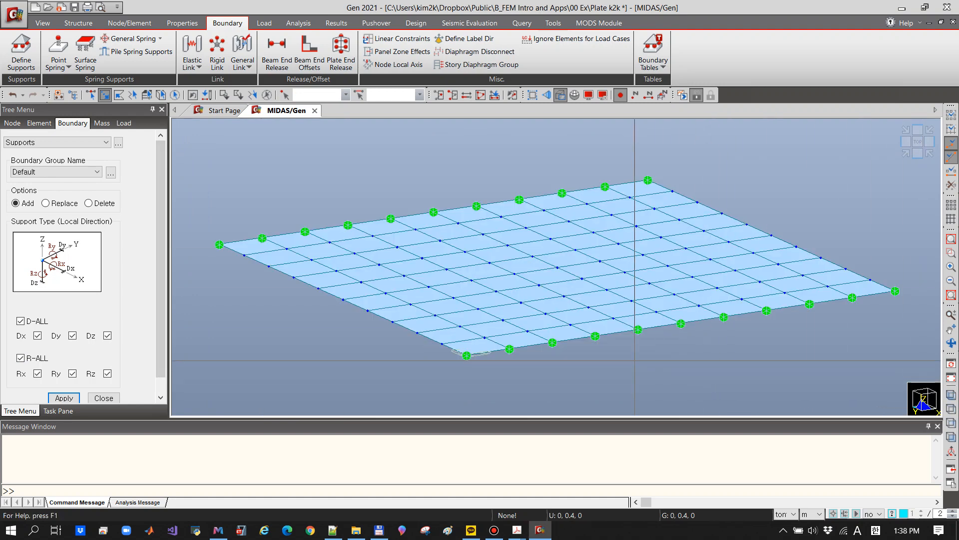
click(124, 123)
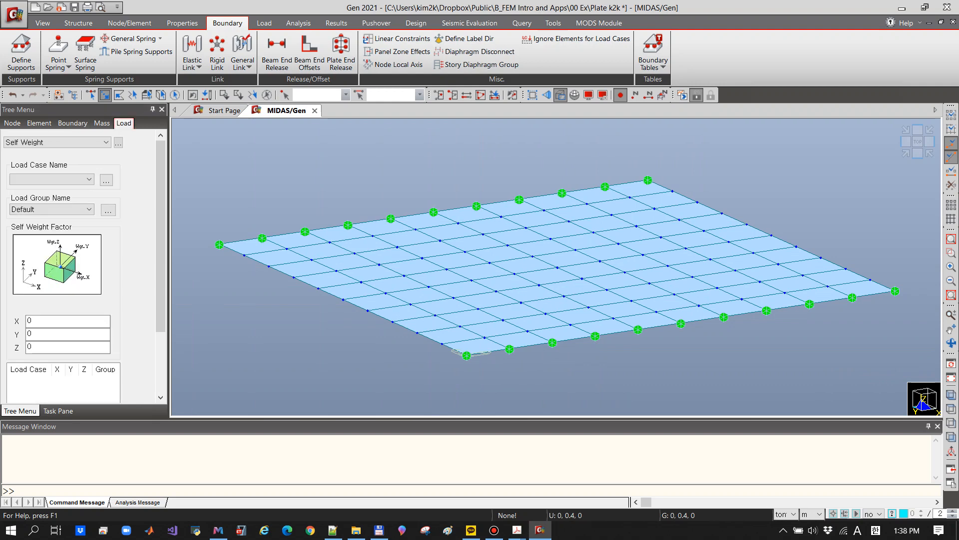
click(265, 23)
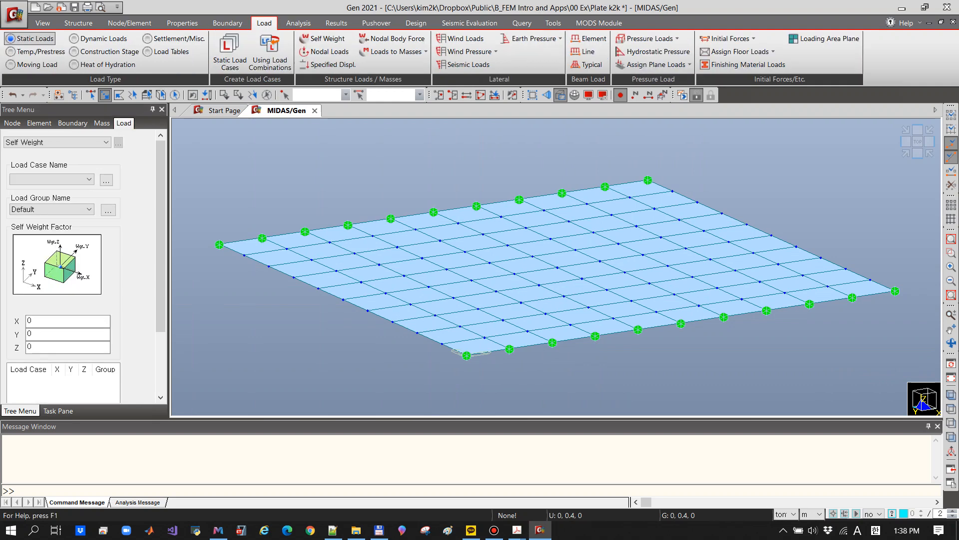
click(647, 38)
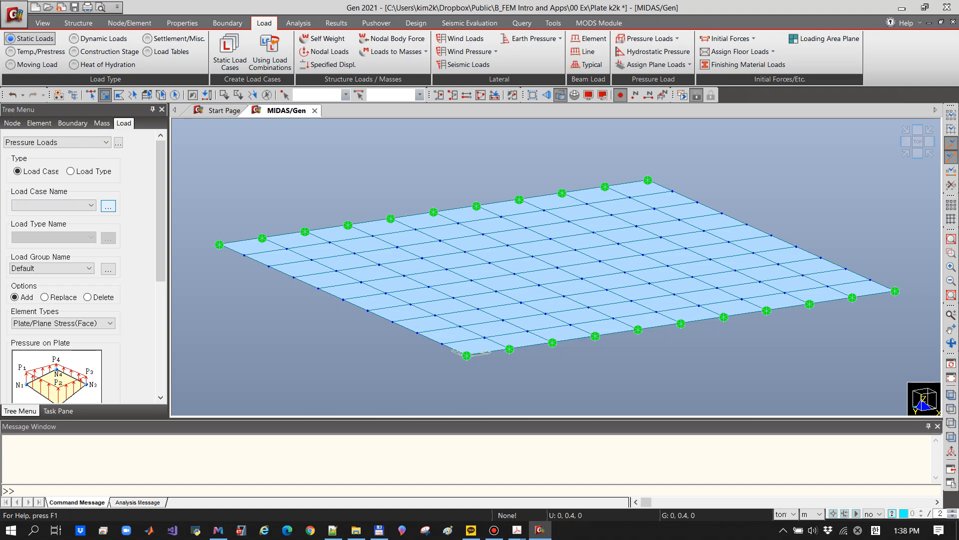
click(108, 206)
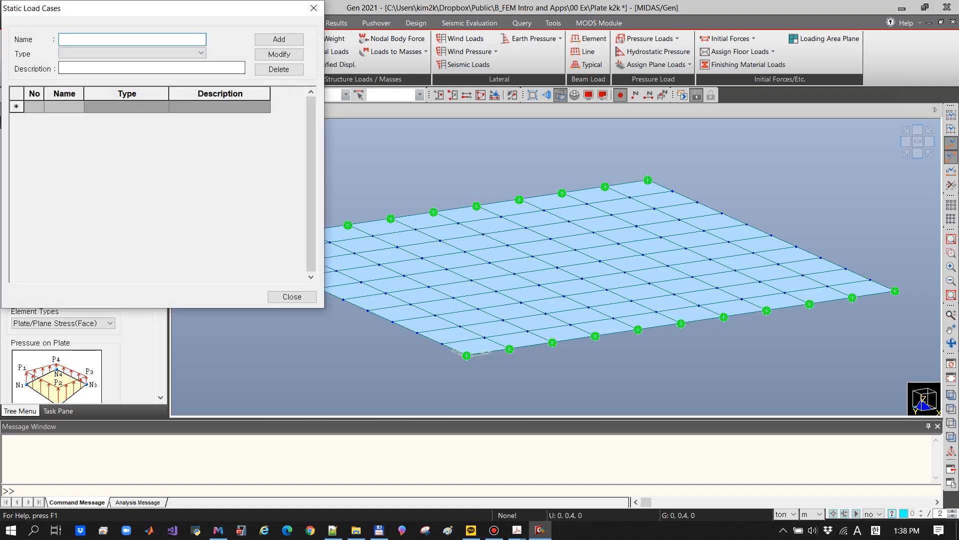
drag(211, 14, 484, 140)
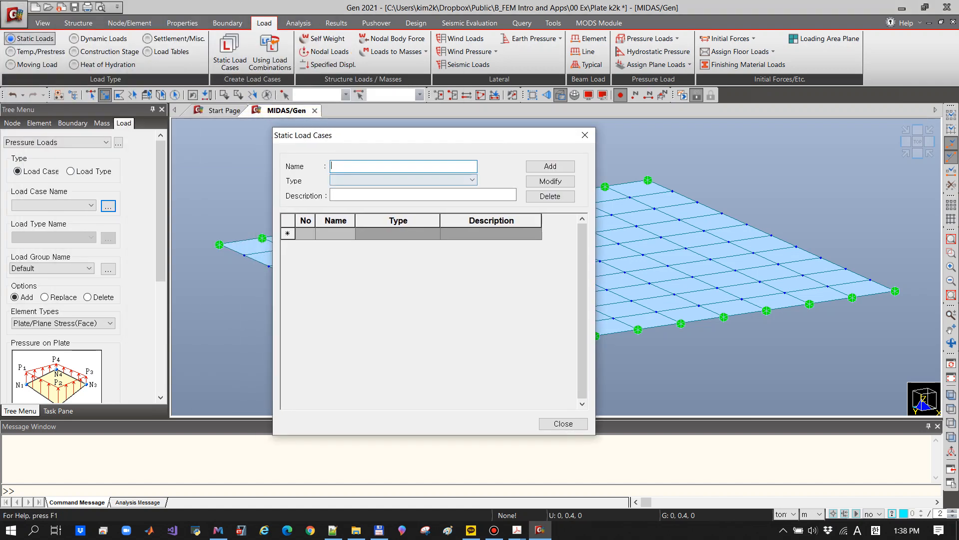
key(Hangul)
text(압력하중)
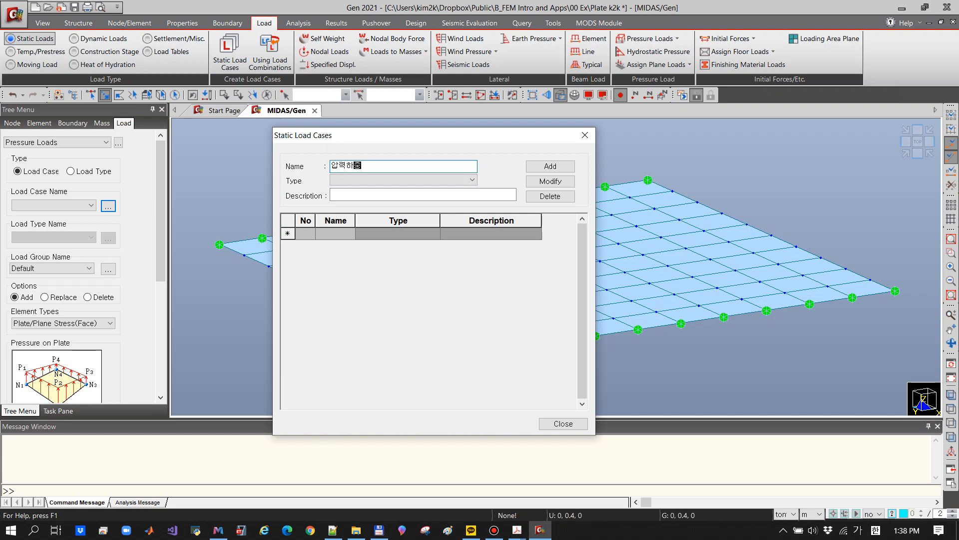
click(403, 180)
click(376, 190)
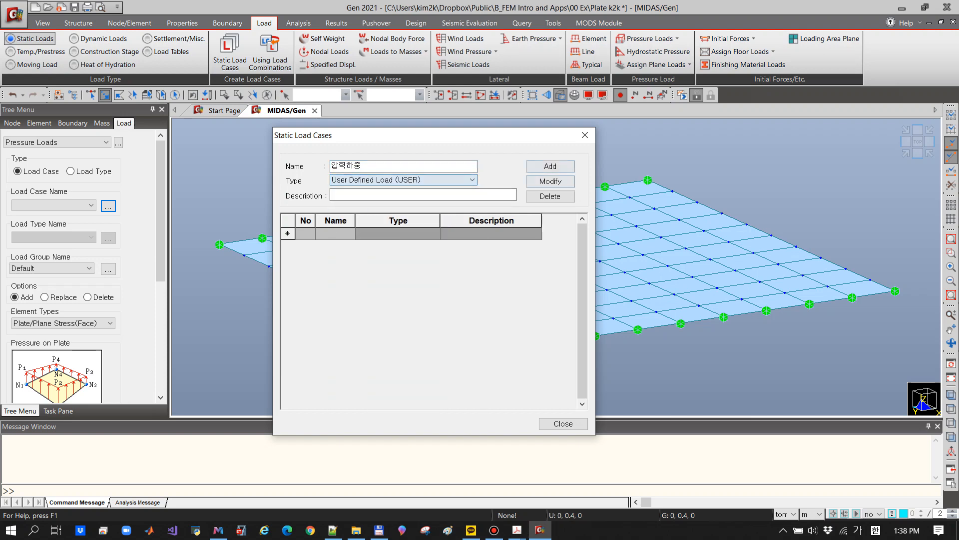
click(550, 166)
click(564, 423)
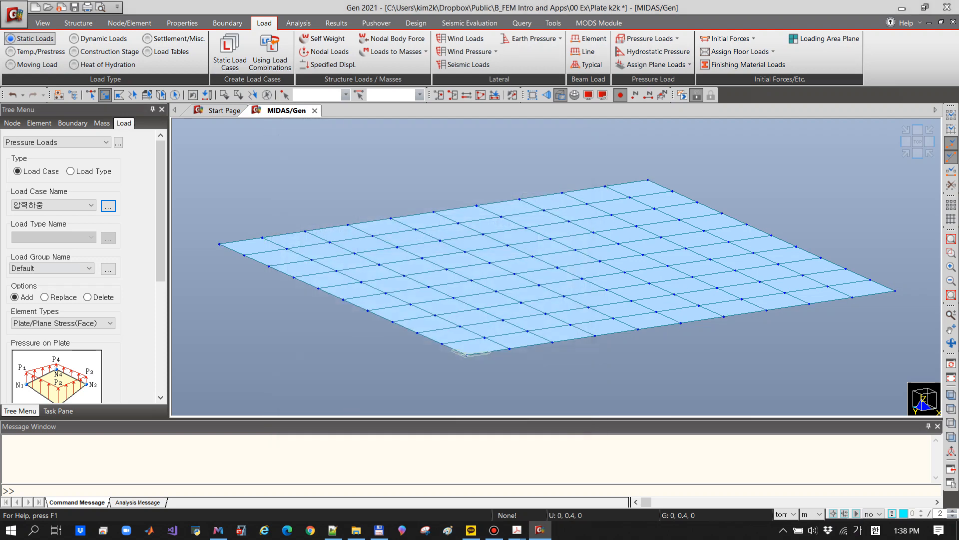
- Apply a uniform Plate/Plane Stress(Face) pressure of -1 tonf/m² in the Global Z direction to all plate elements
scroll(80, 265, down, 3)
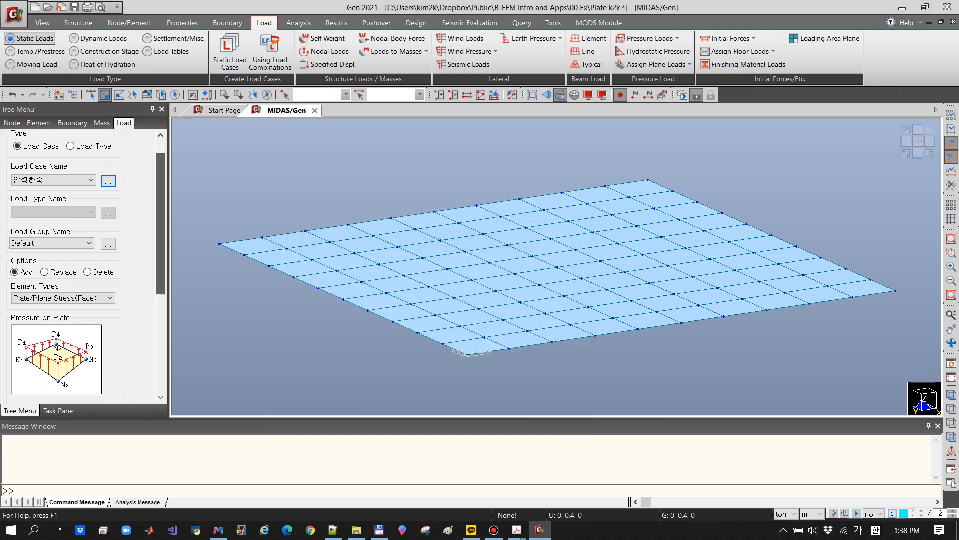
scroll(79, 265, down, 5)
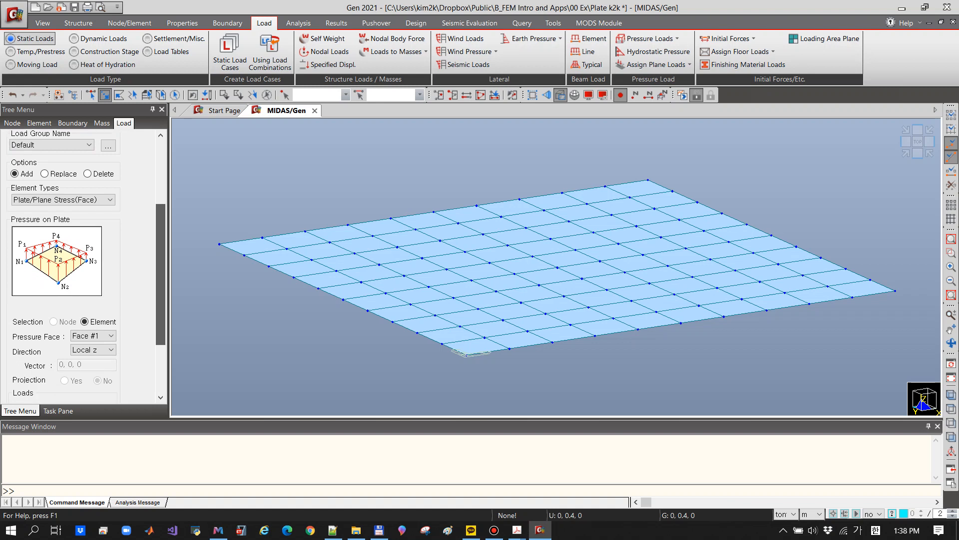
click(62, 188)
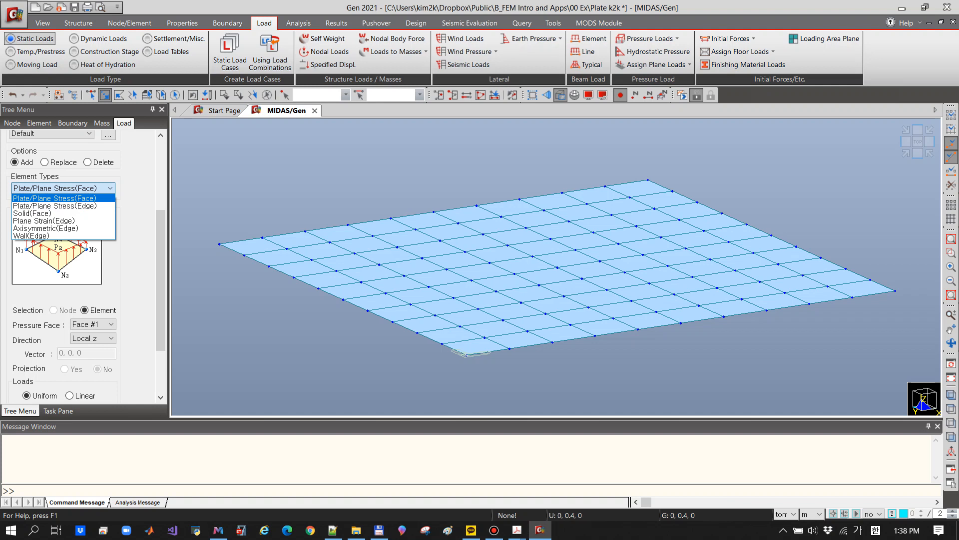
click(54, 198)
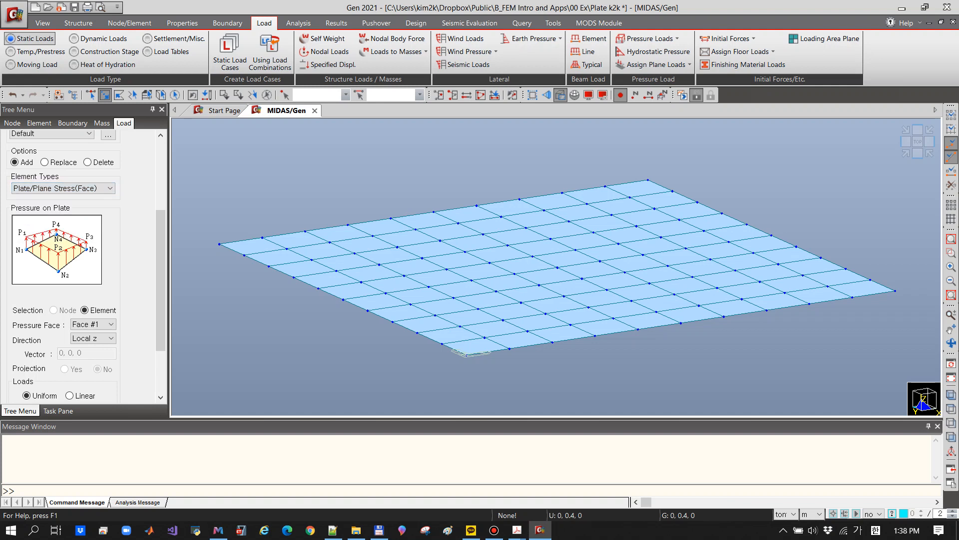
scroll(80, 265, down, 5)
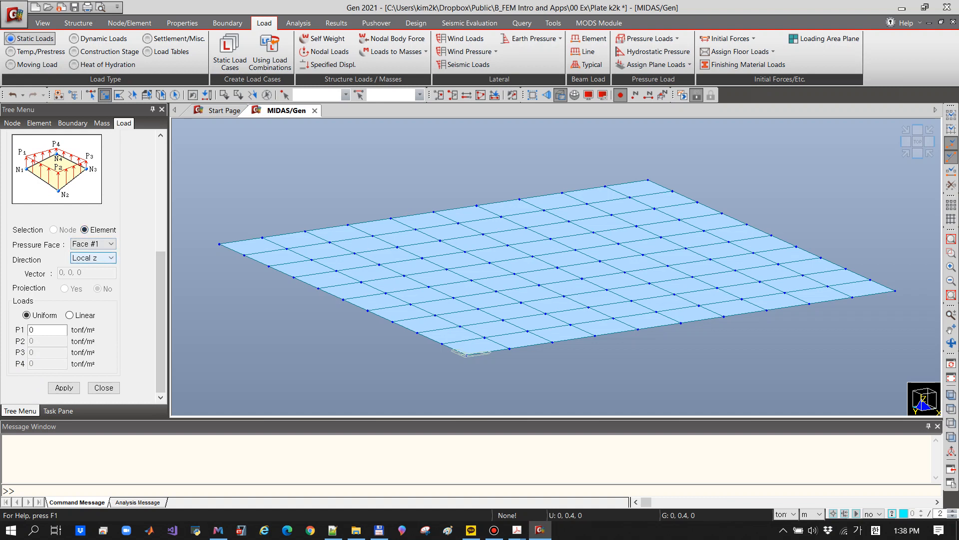
click(95, 257)
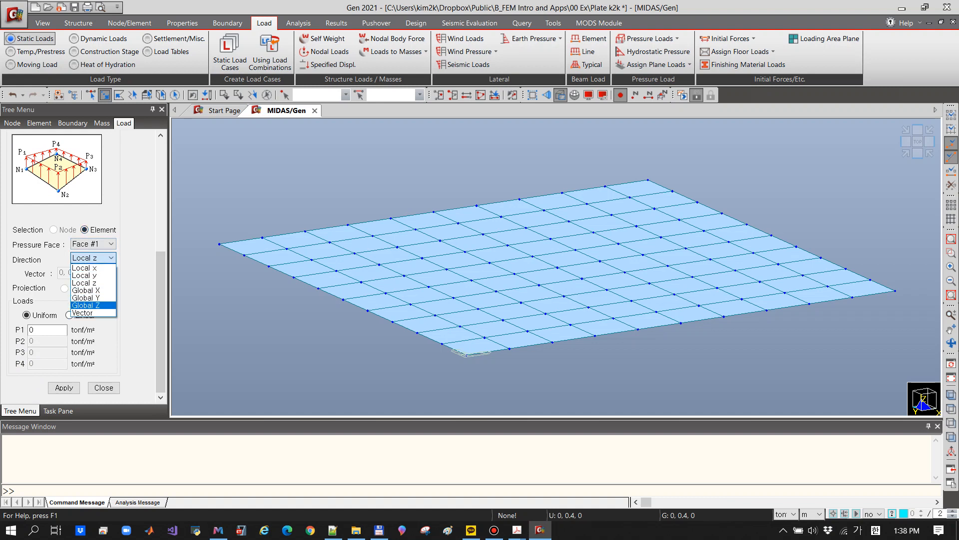
click(93, 305)
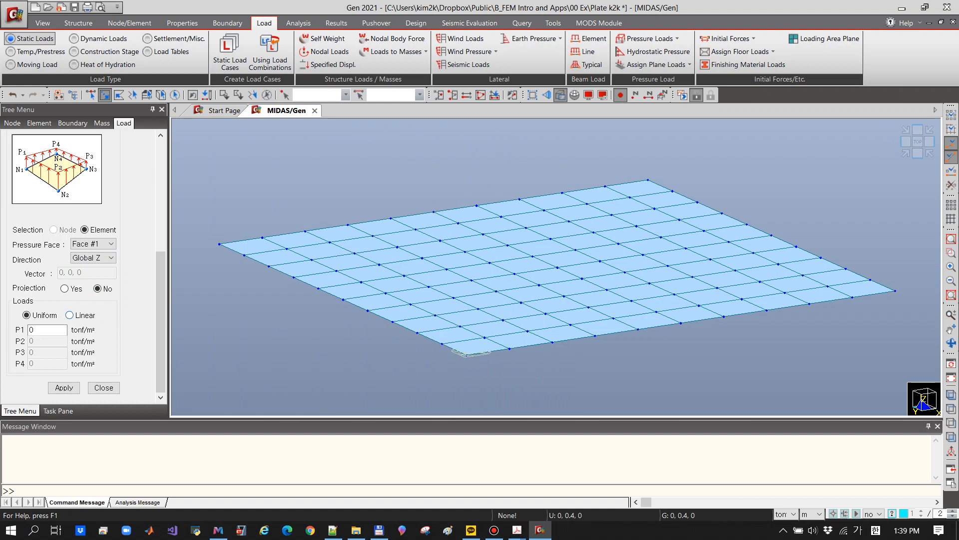
double_click(34, 330)
text(-1)
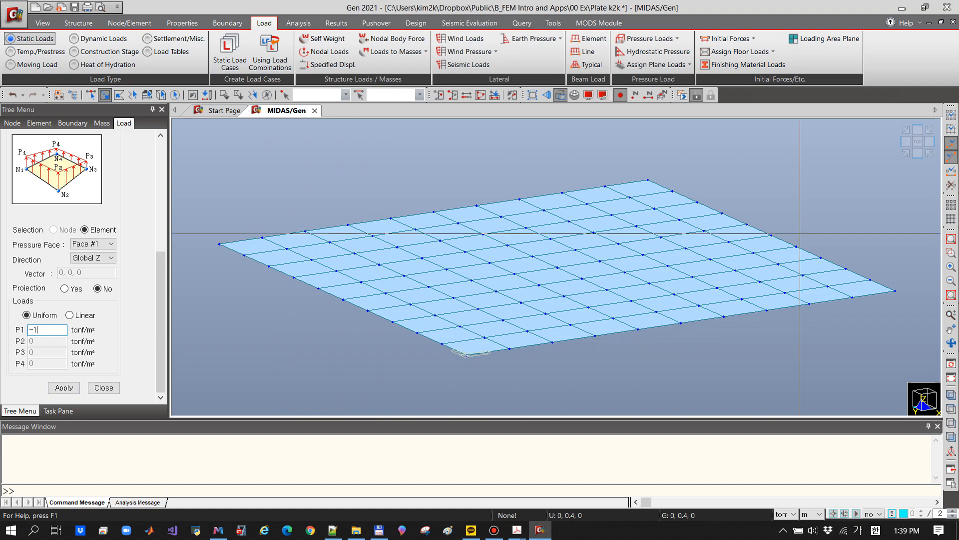
click(175, 94)
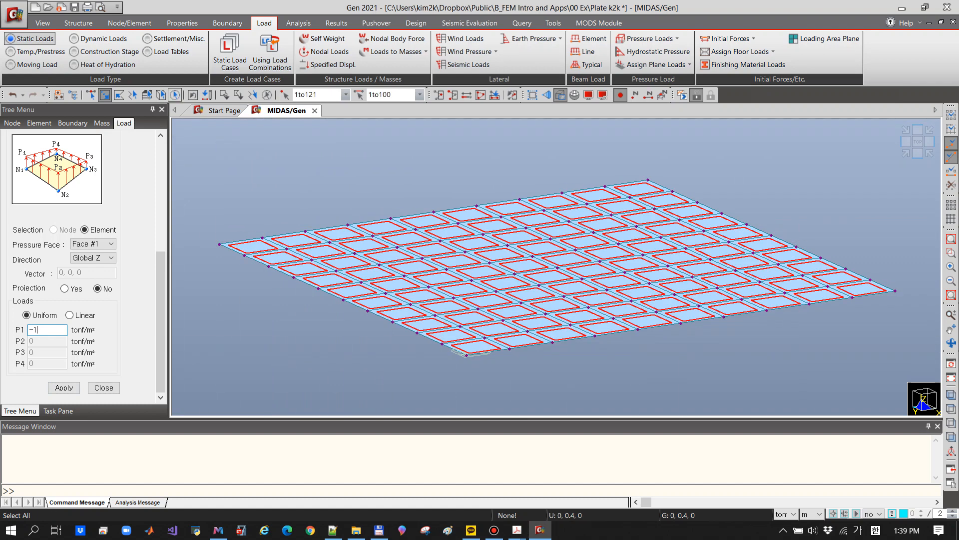
click(64, 387)
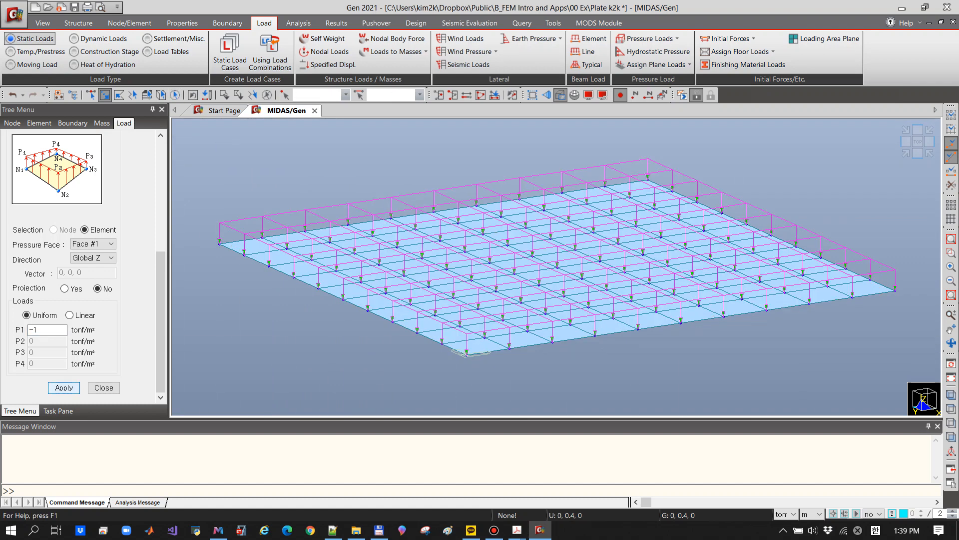
- Show the load value labels to check the pressure on the plate, including from the top view, and hide them again
click(588, 95)
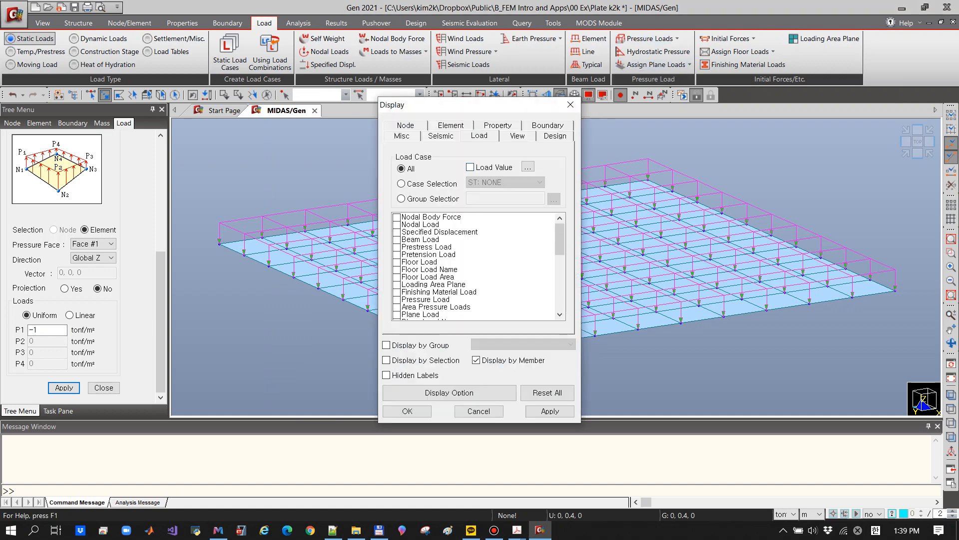
click(470, 167)
click(407, 411)
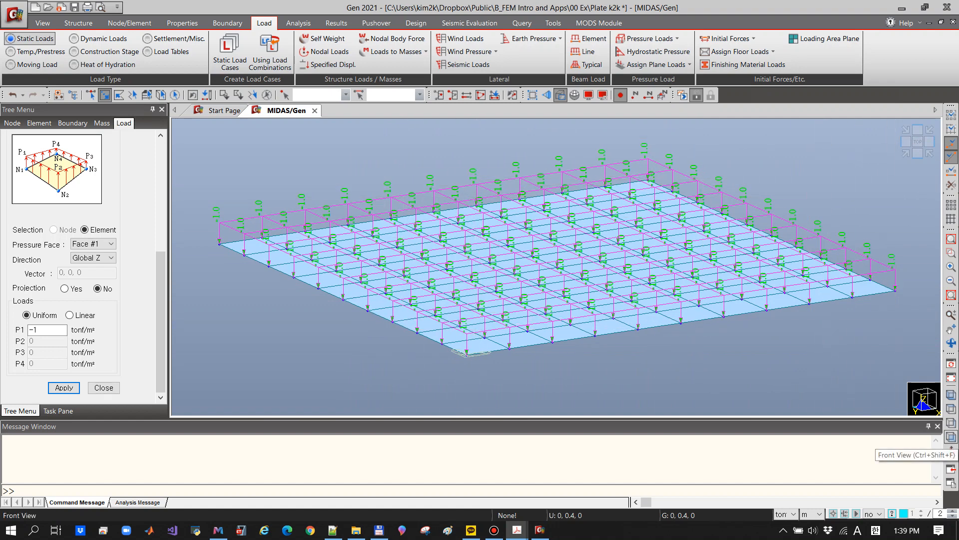
click(952, 436)
click(951, 410)
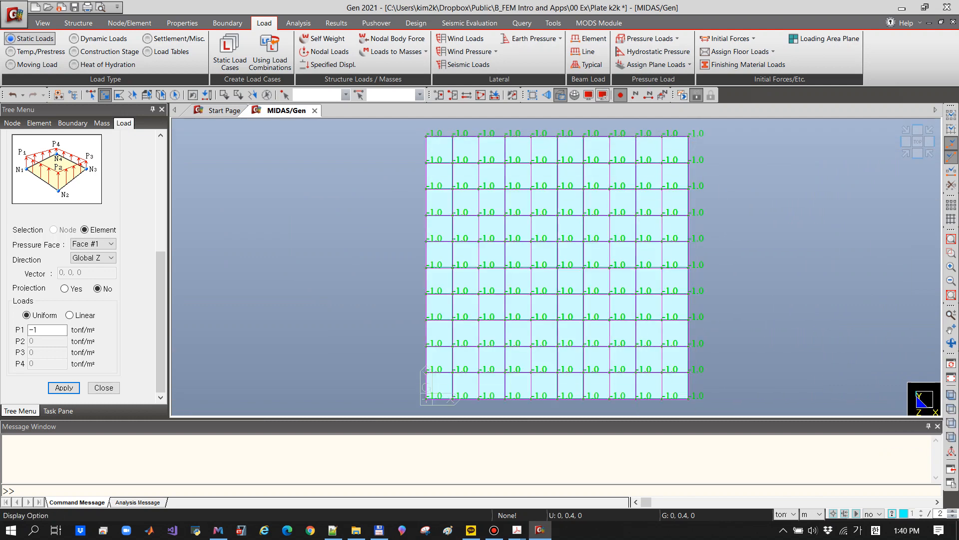
click(589, 95)
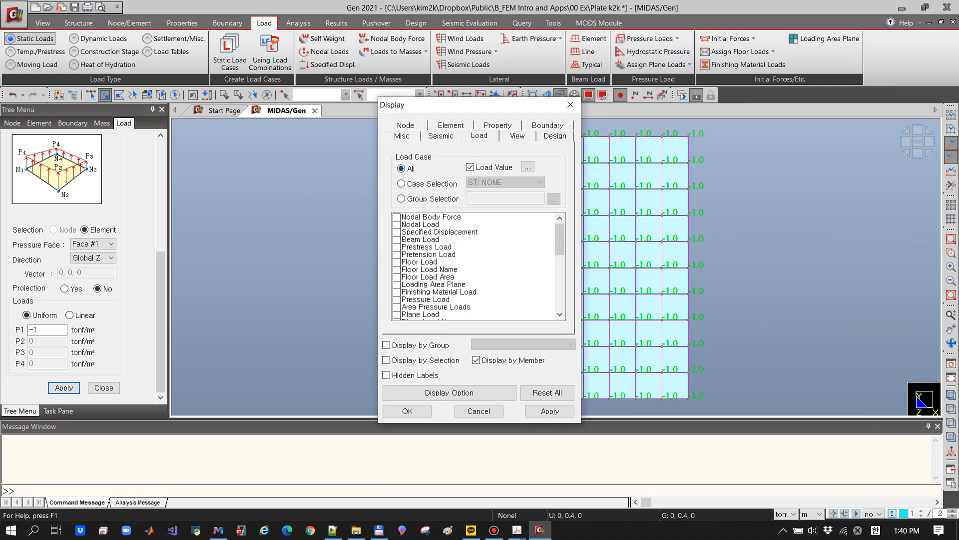
click(408, 411)
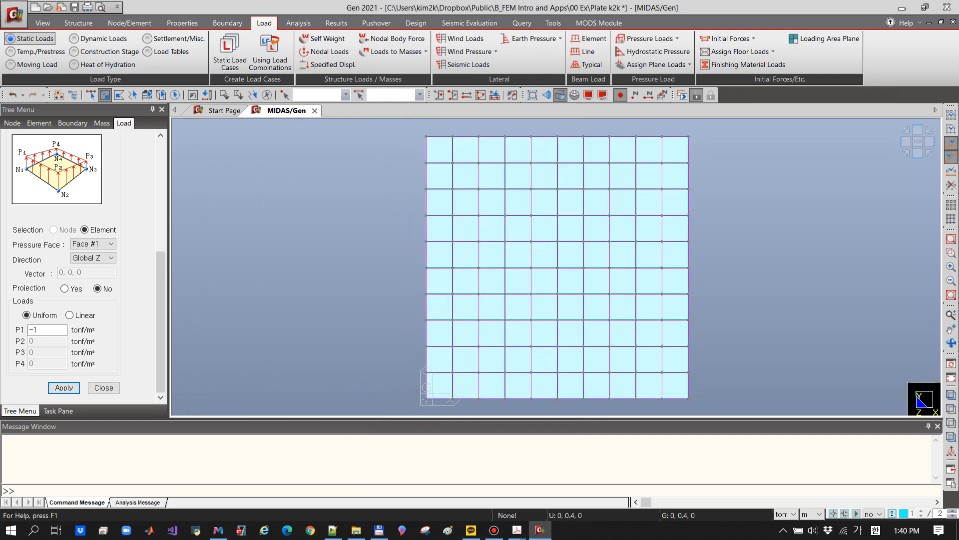
- Copy all plate elements once by an equal distance of 2, 0, 0 m, including node and element attributes
click(129, 23)
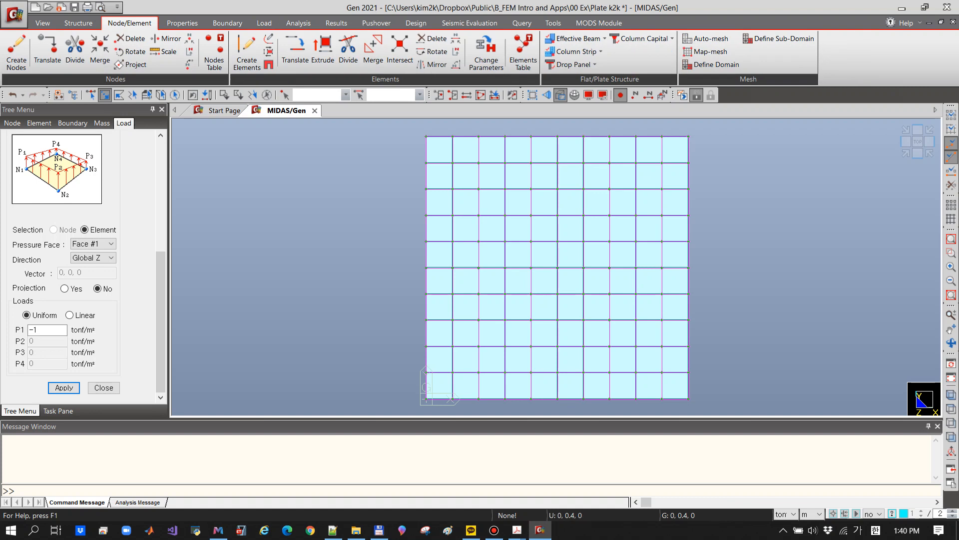
click(295, 51)
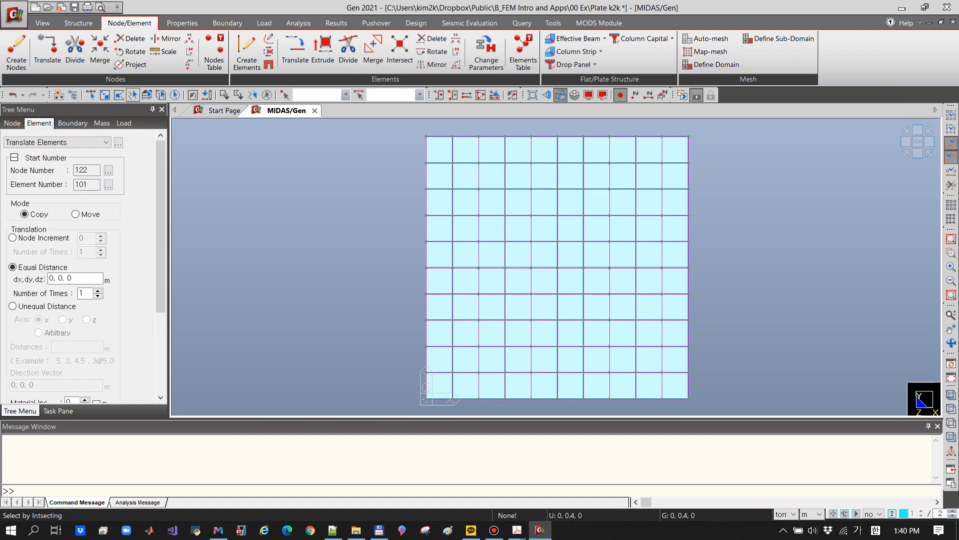
click(175, 95)
click(51, 278)
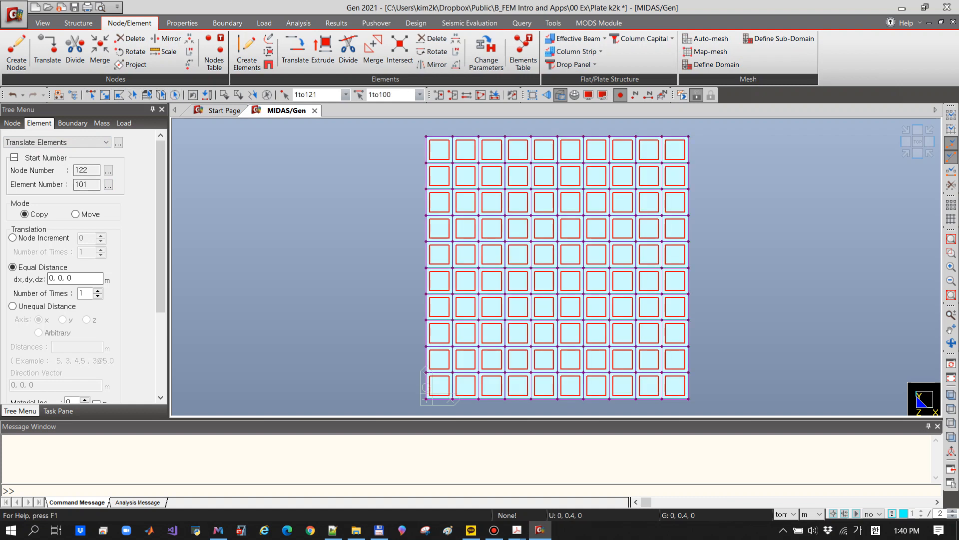
key(BackSpace)
text(2)
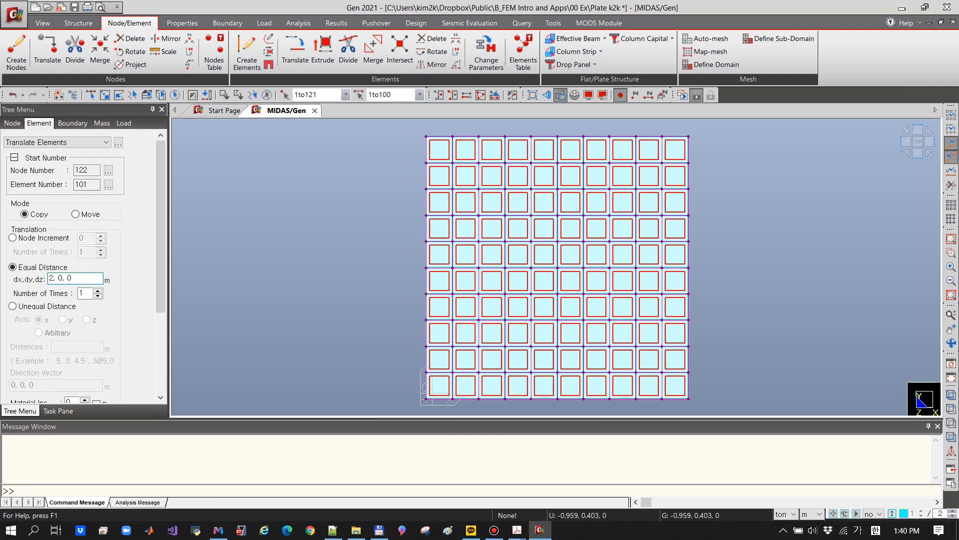
drag(160, 226, 161, 308)
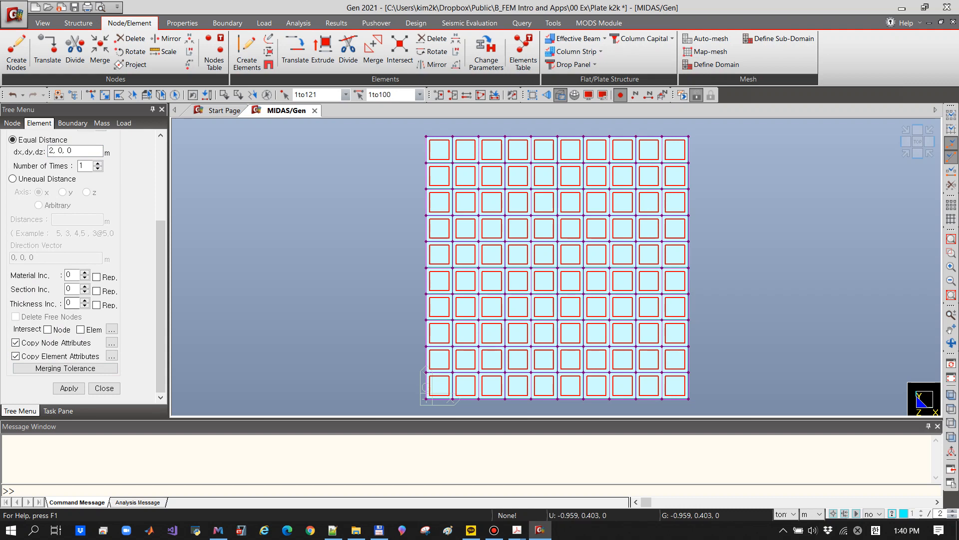
click(69, 388)
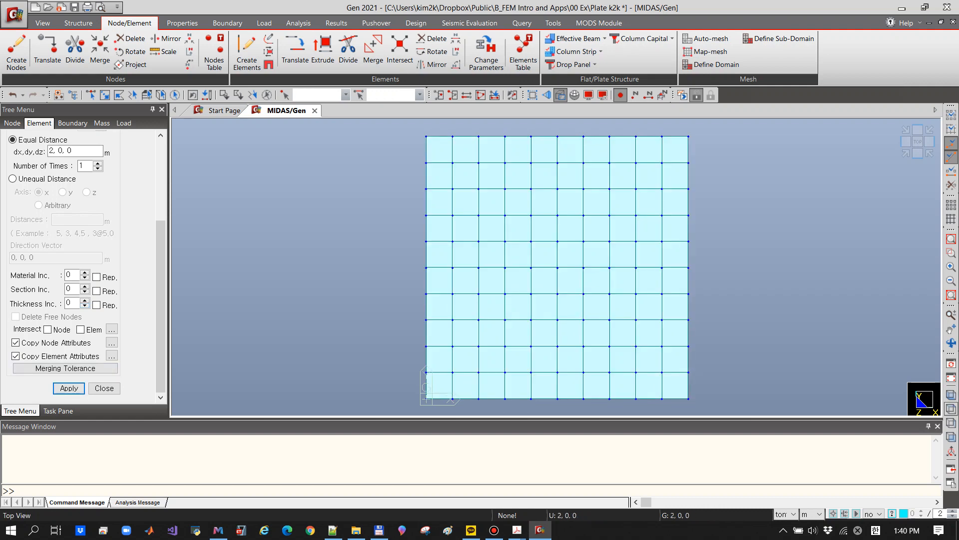
click(951, 409)
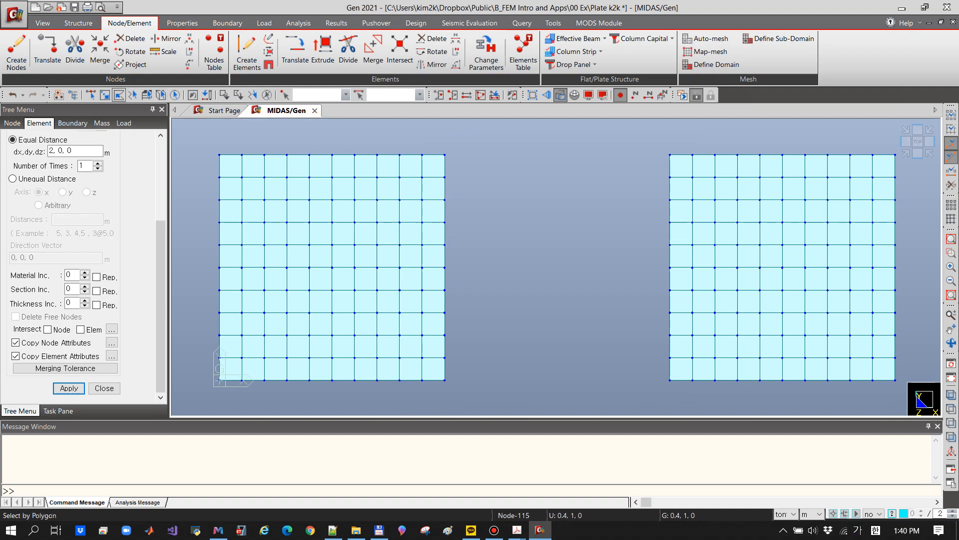
click(104, 94)
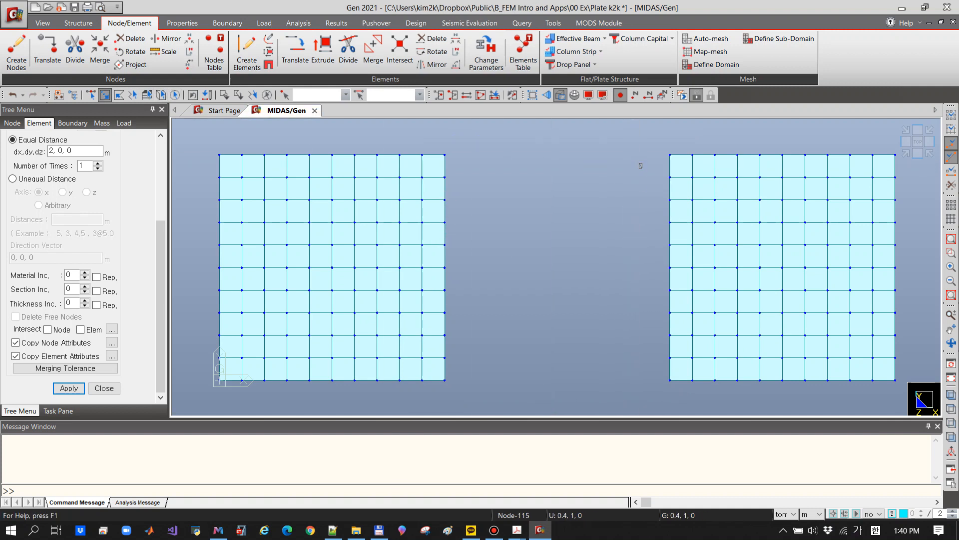
drag(640, 165, 678, 373)
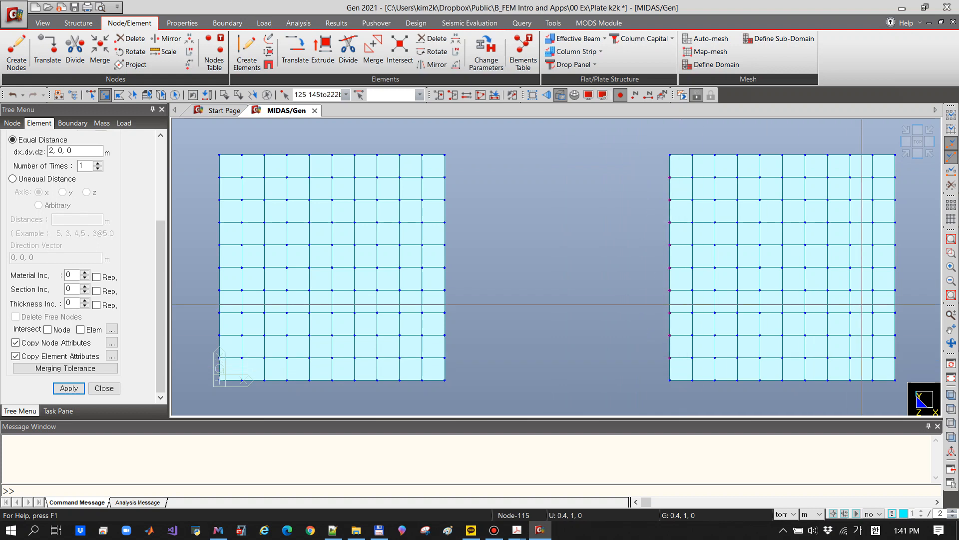
drag(891, 367, 918, 172)
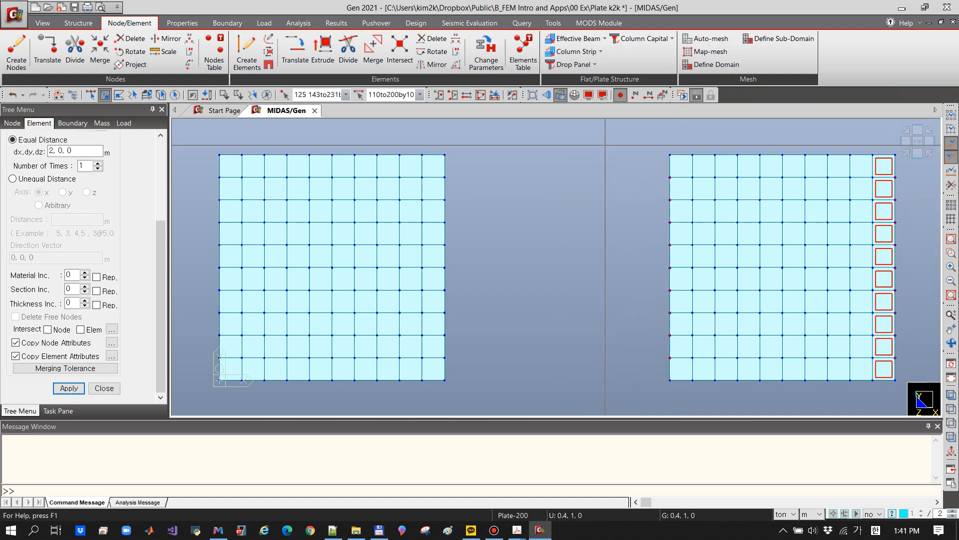
key(Escape)
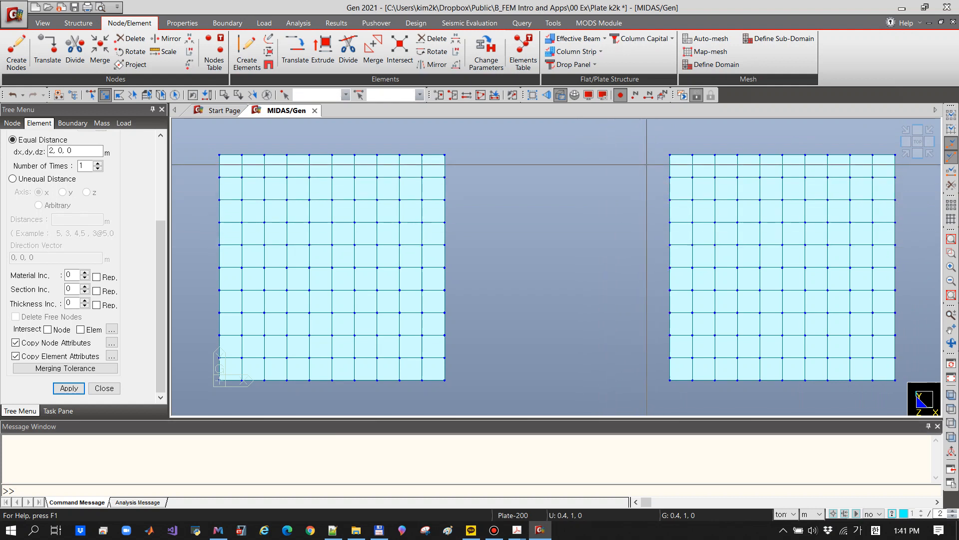
- Add supports with D-ALL and R-ALL fixed to the intermediate nodes on the left and right edges of the copied plate
drag(647, 164, 670, 368)
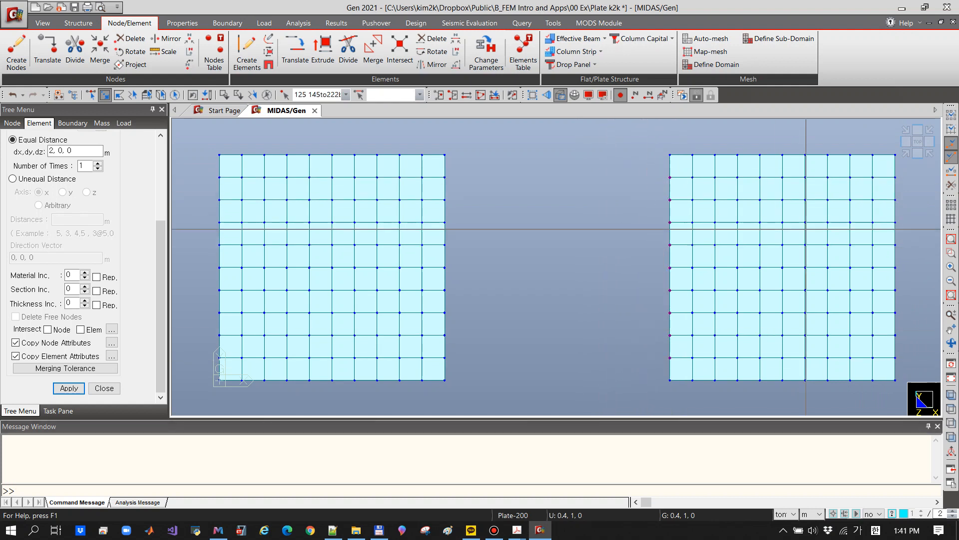
drag(882, 169, 911, 369)
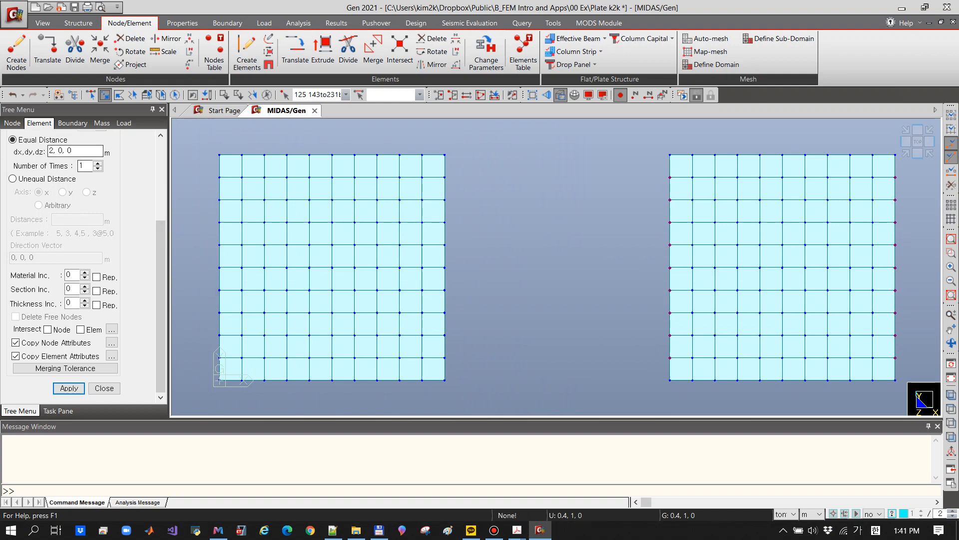
click(72, 123)
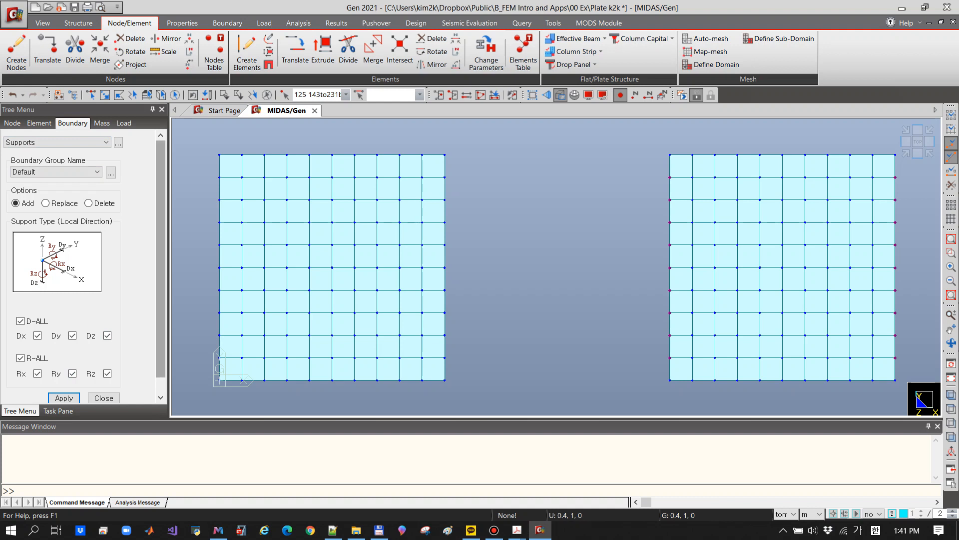
scroll(64, 300, down, 1)
click(64, 380)
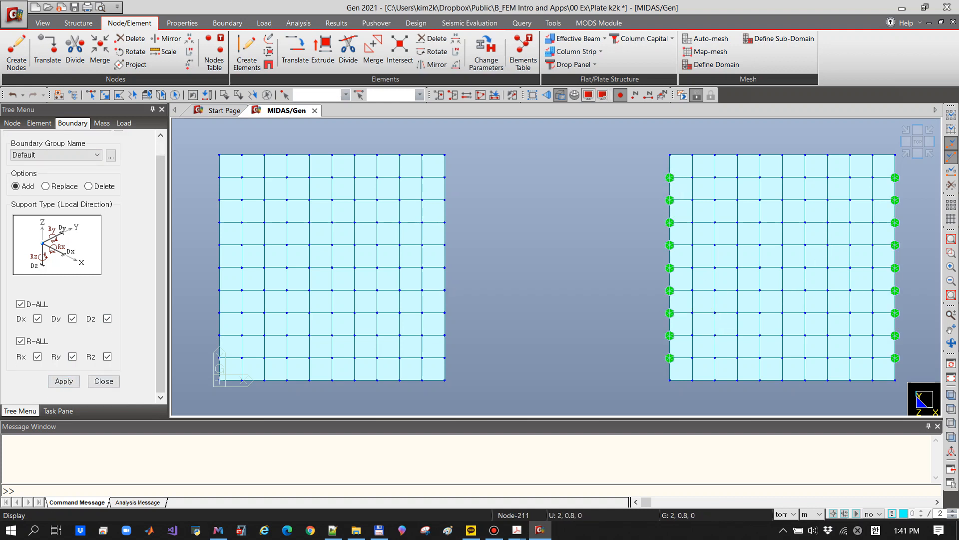
- Turn on the display of Support boundary symbols for the whole model
click(589, 95)
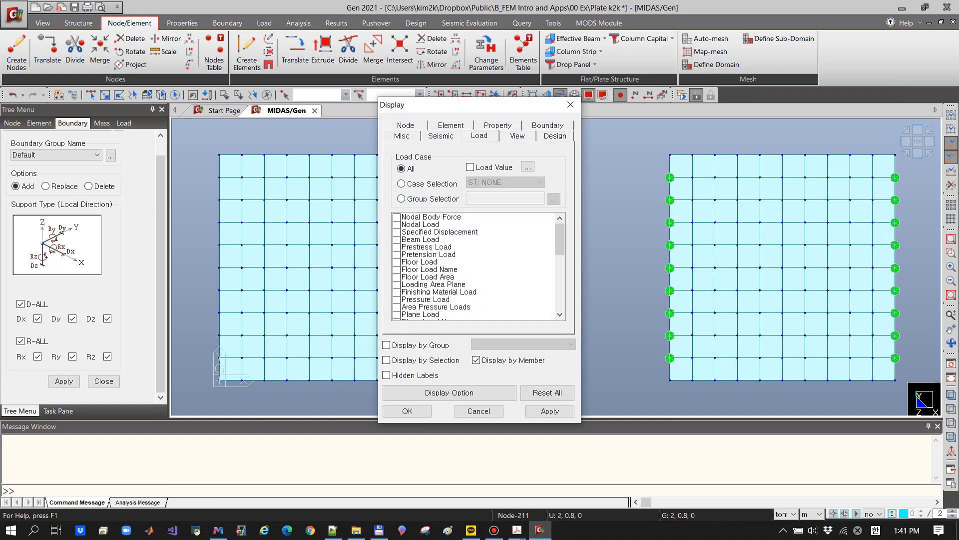
click(548, 126)
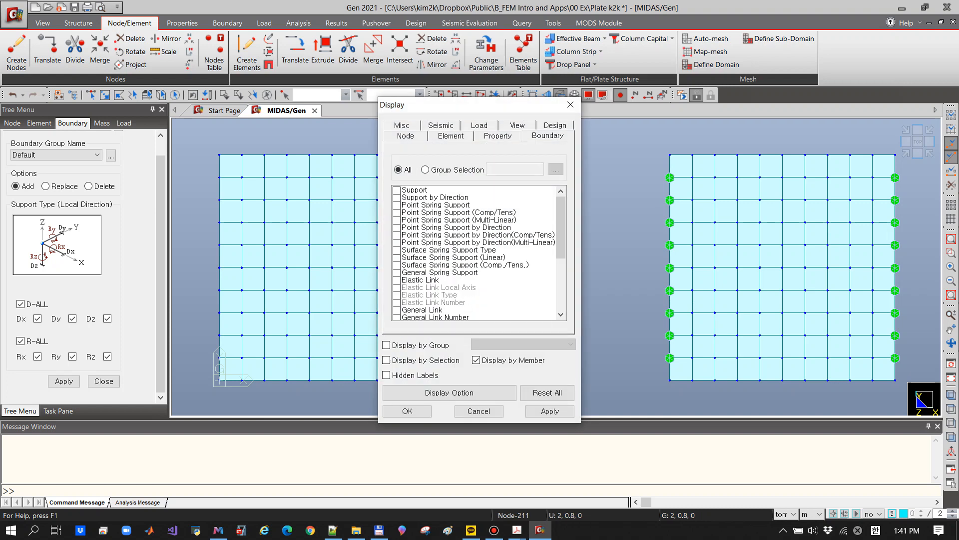
click(414, 190)
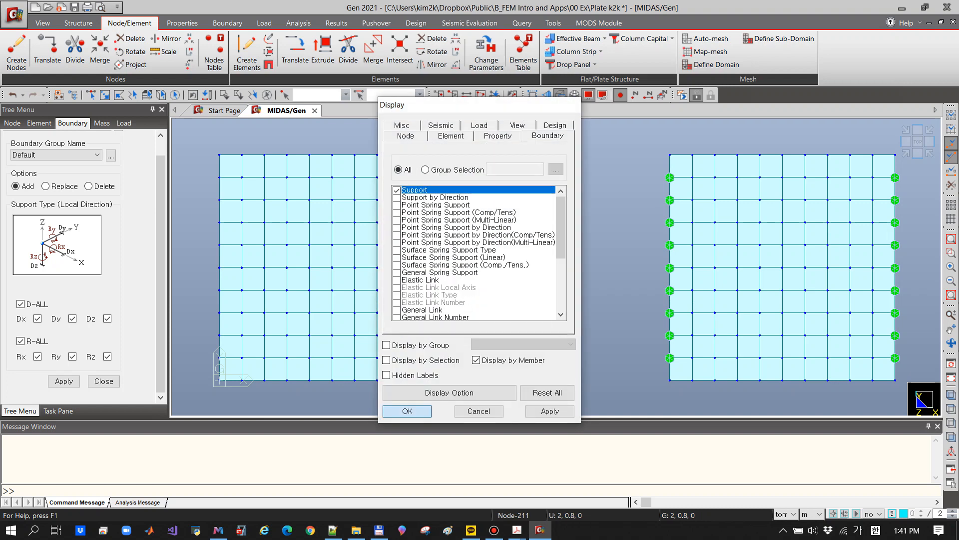
click(407, 410)
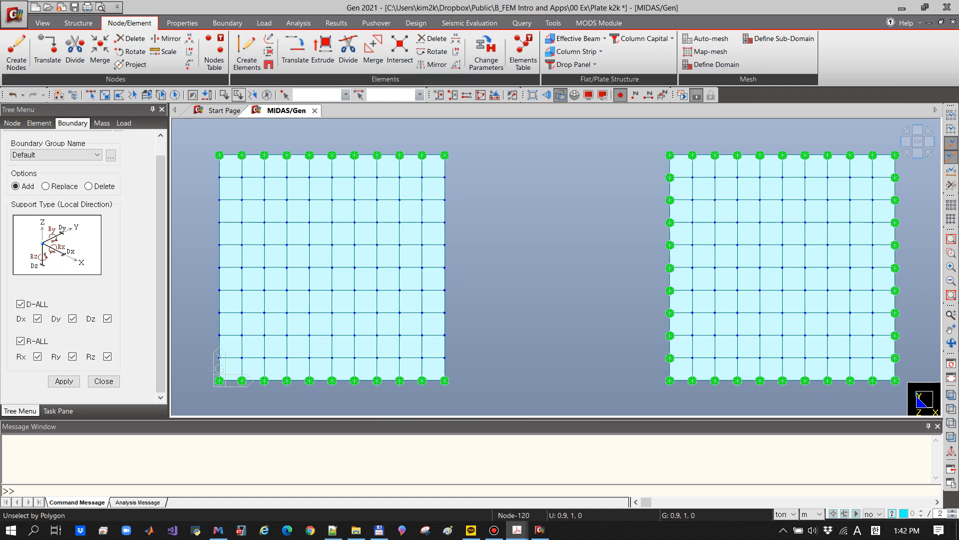
- Copy the plate fixed on all four edges once by an equal distance of -2, -1.5, 0 m, including node and element attributes
click(297, 50)
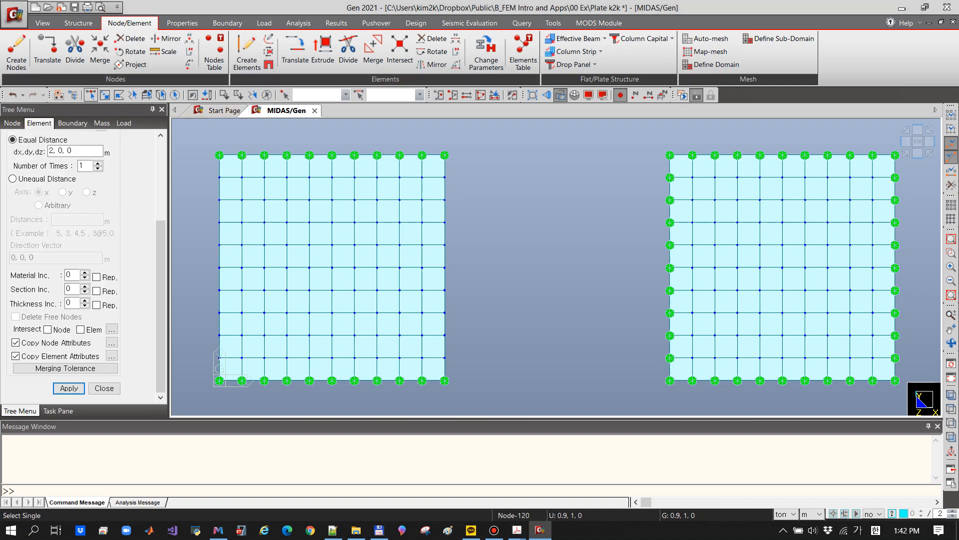
click(105, 95)
drag(604, 132, 902, 392)
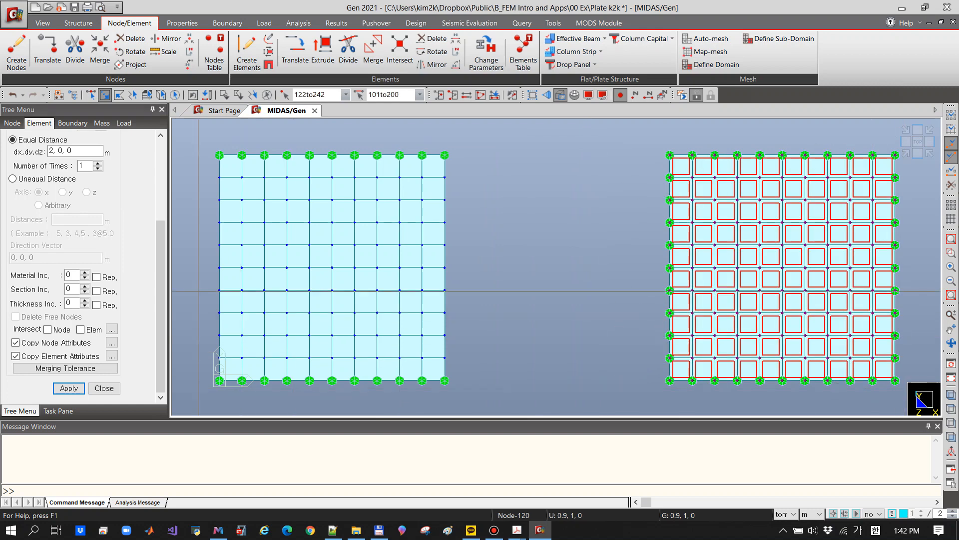
click(59, 151)
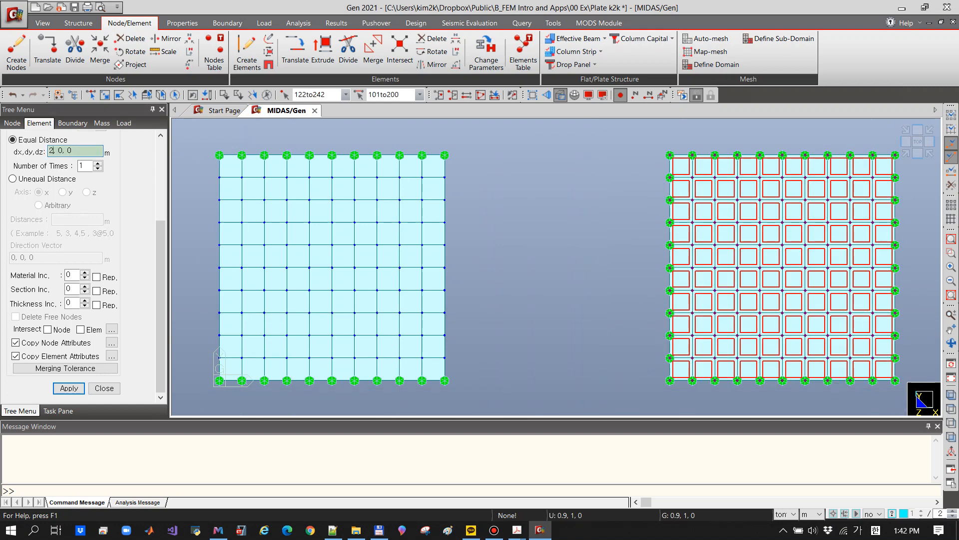
key(BackSpace)
text(-)
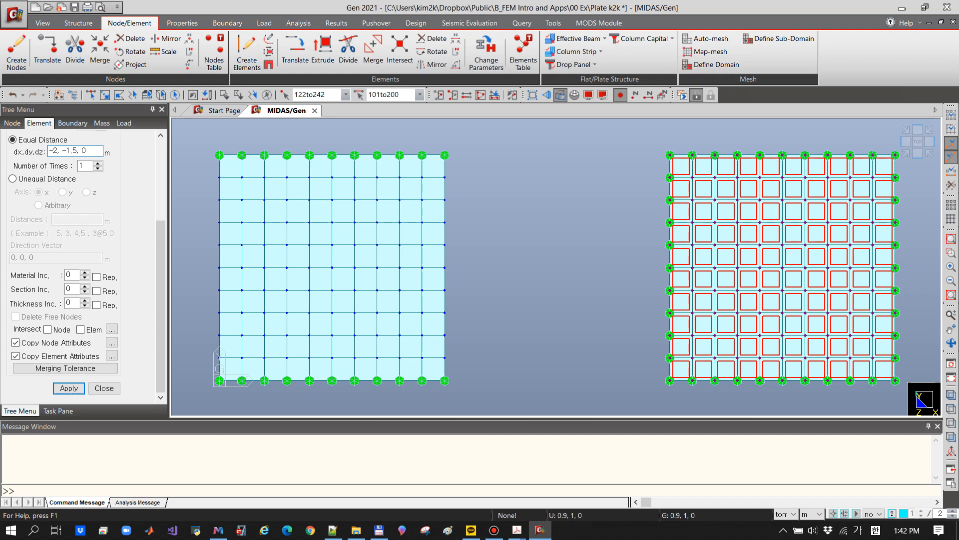
key(Return)
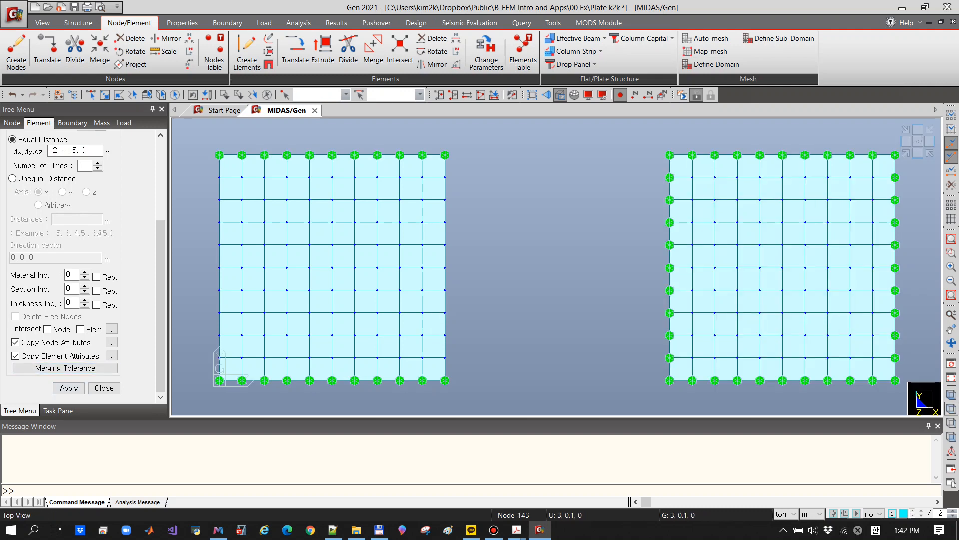
click(951, 409)
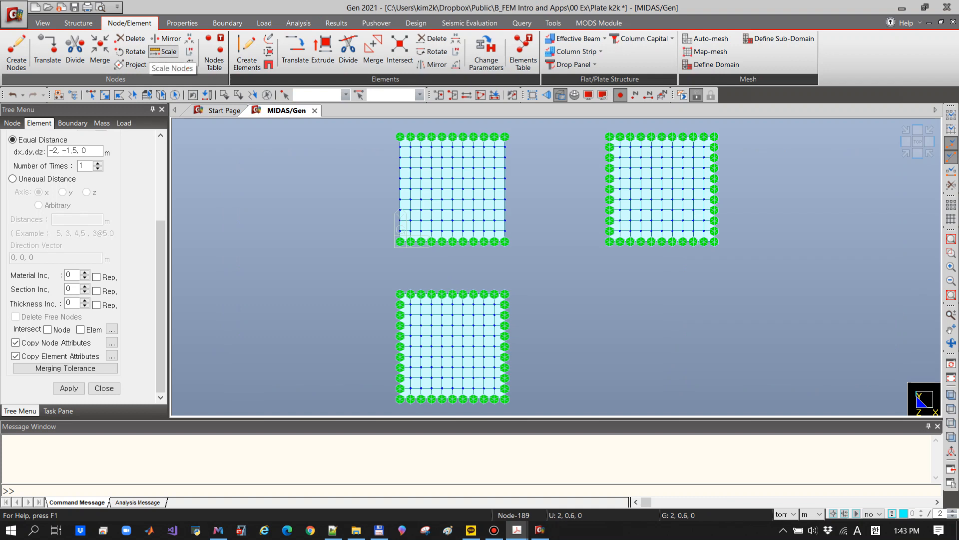
- Scale only the selected nodes of the lower plate by sfx 4 about its upper-left corner at 0, -0.5, 0 m
click(165, 52)
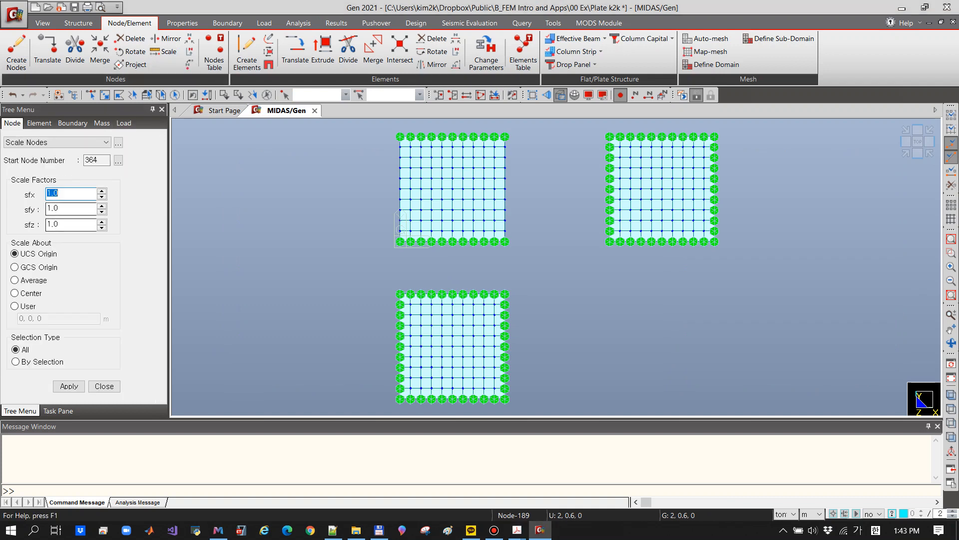
click(59, 194)
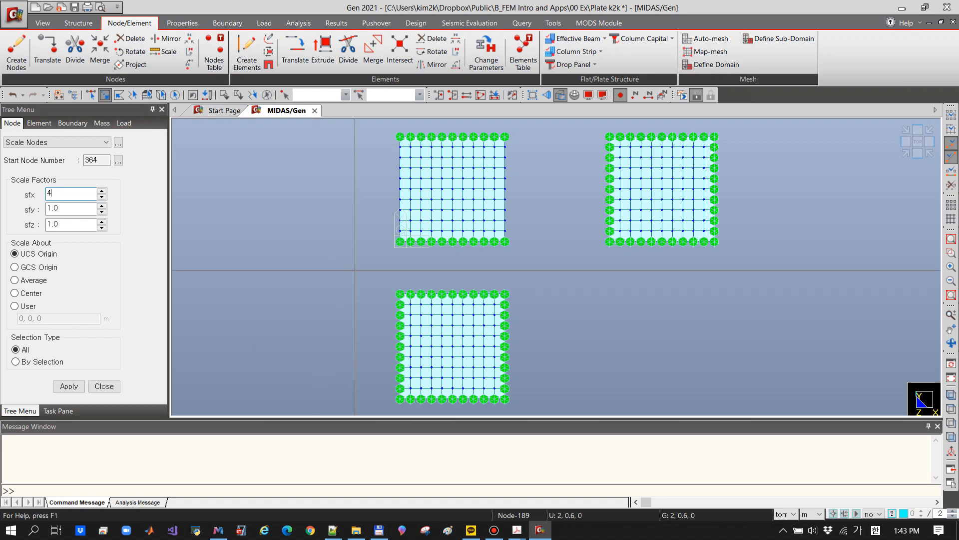
drag(358, 269, 569, 400)
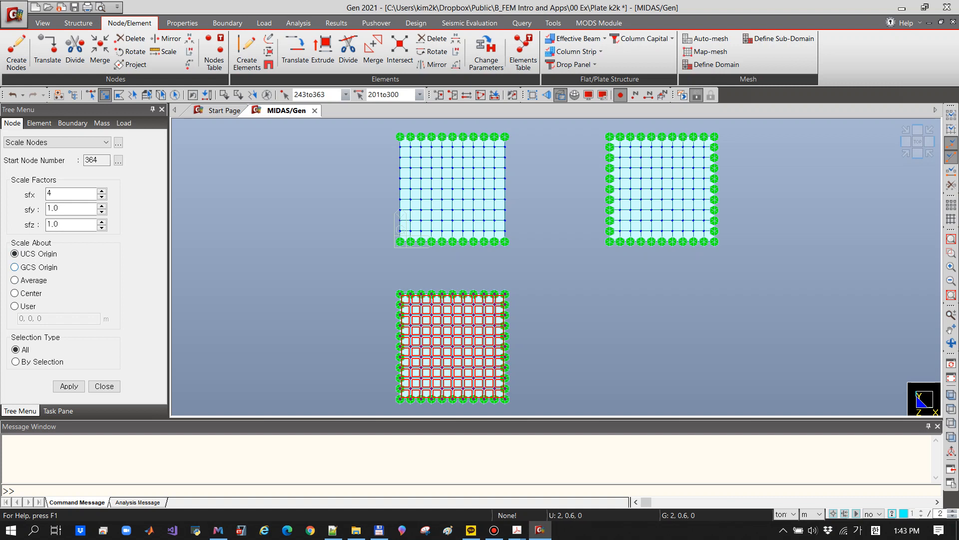
click(15, 306)
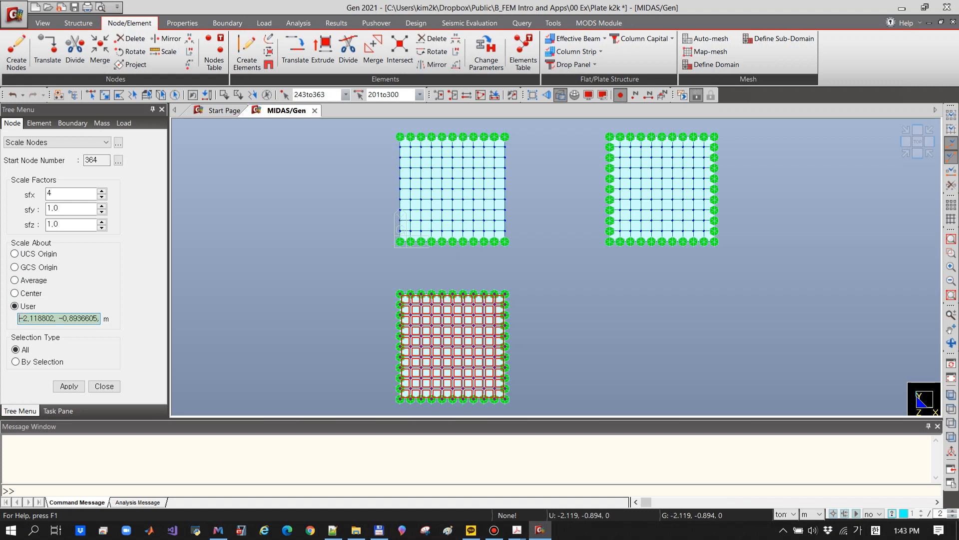
click(400, 293)
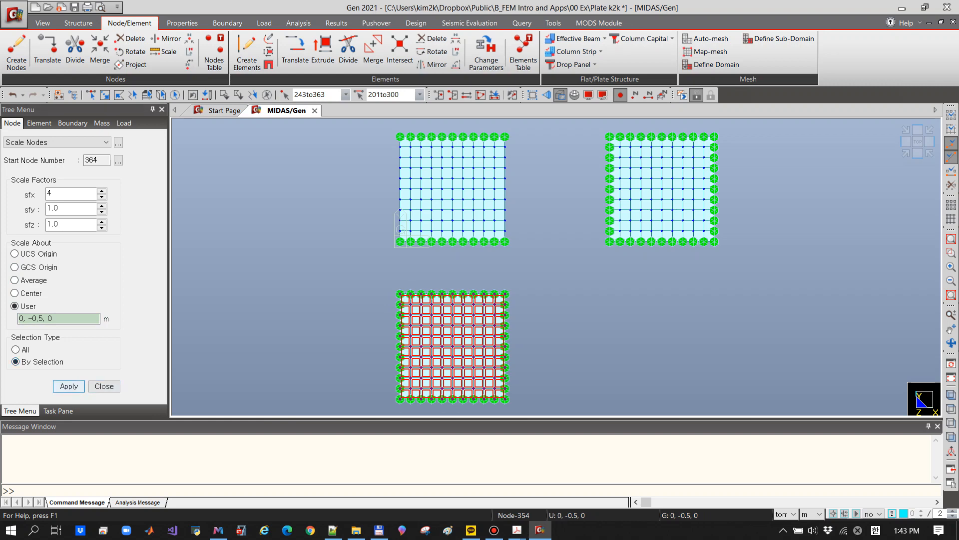
click(69, 386)
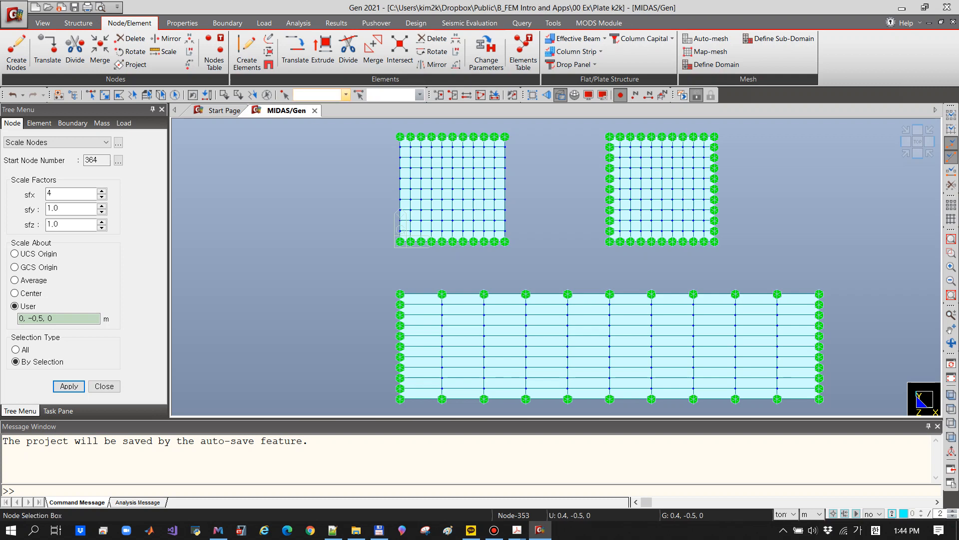
- Divide the stretched plate's planar elements at equal distance into 4 divisions in x and 1 in y, merging duplicate nodes
click(349, 50)
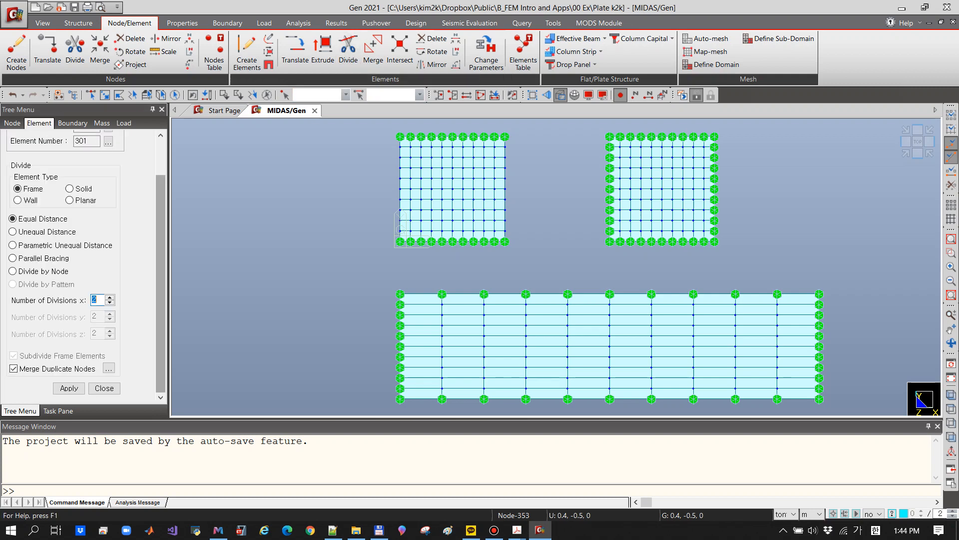
drag(161, 240, 160, 204)
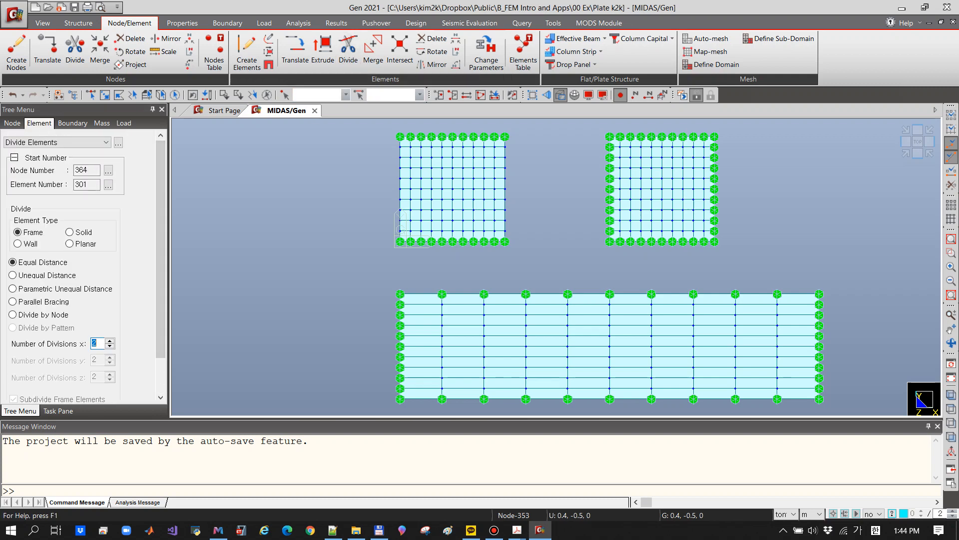
click(105, 95)
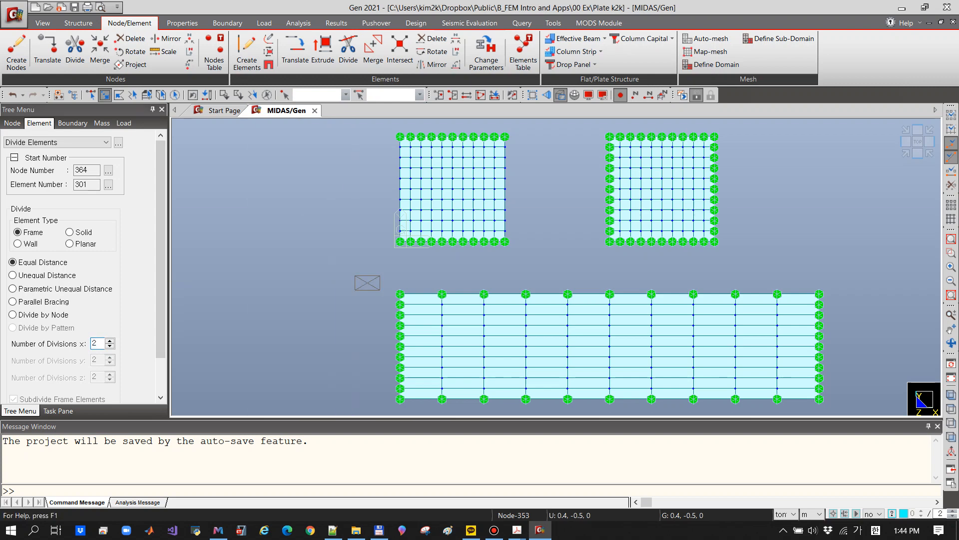
drag(354, 276, 852, 408)
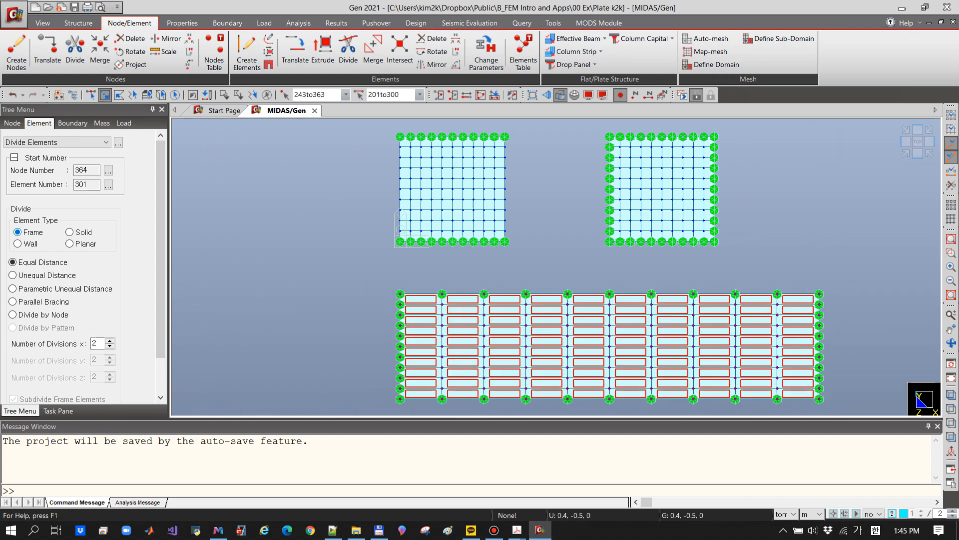
click(70, 244)
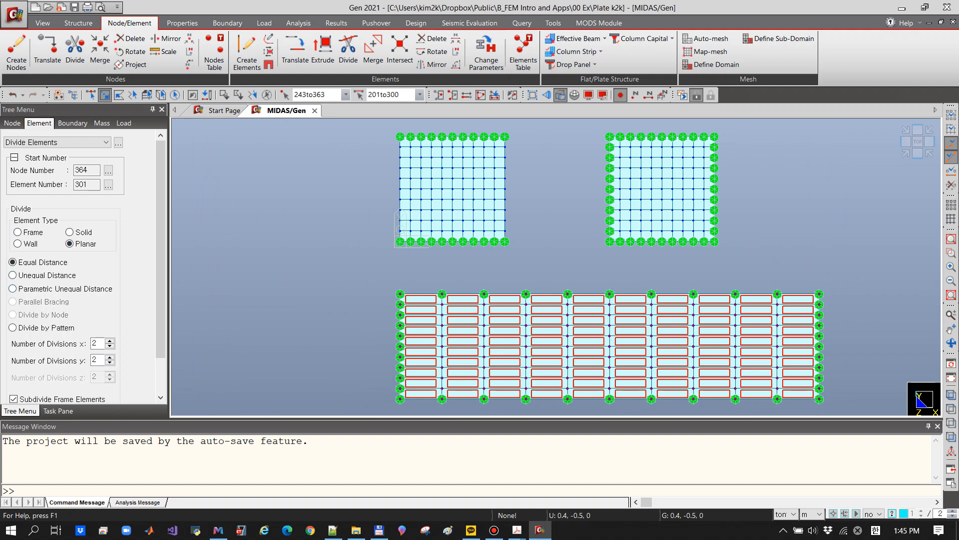
drag(160, 250, 160, 286)
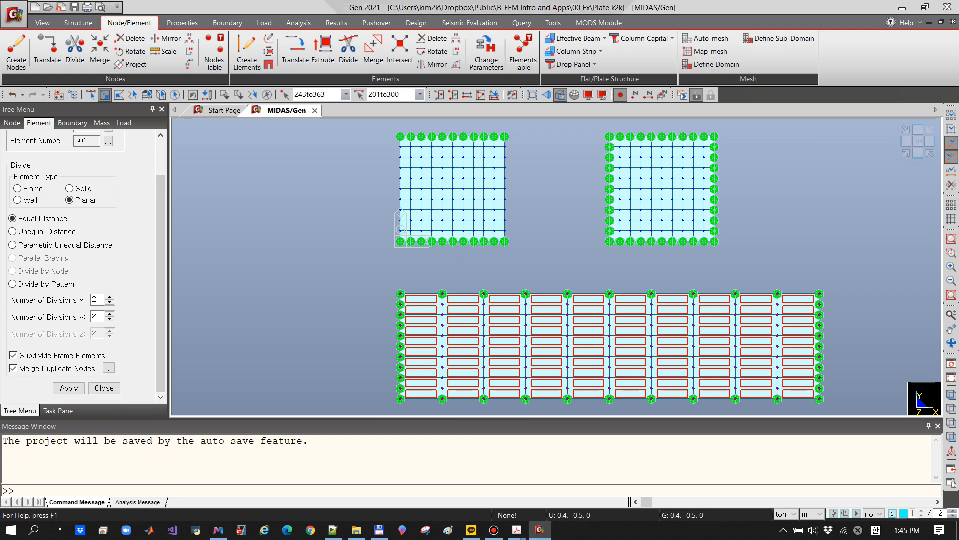
click(109, 298)
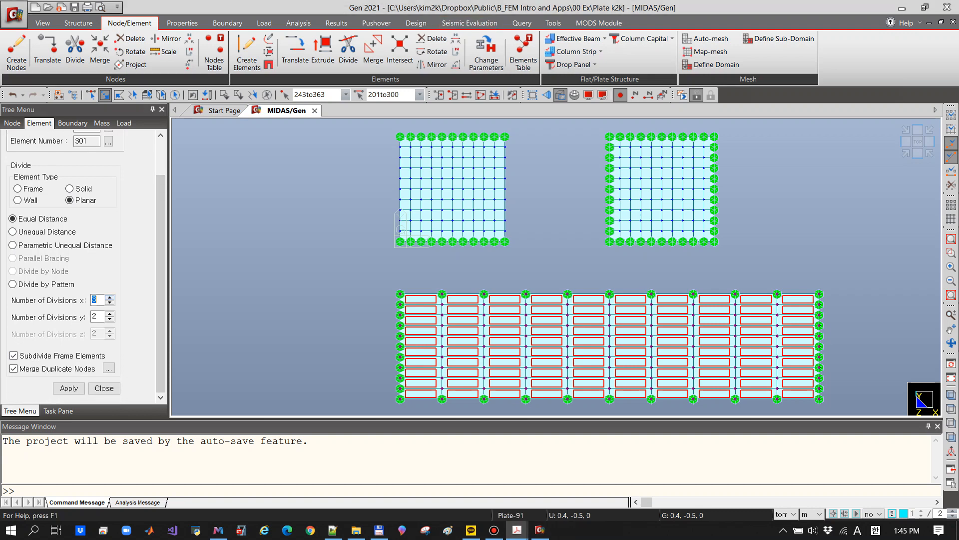
click(109, 297)
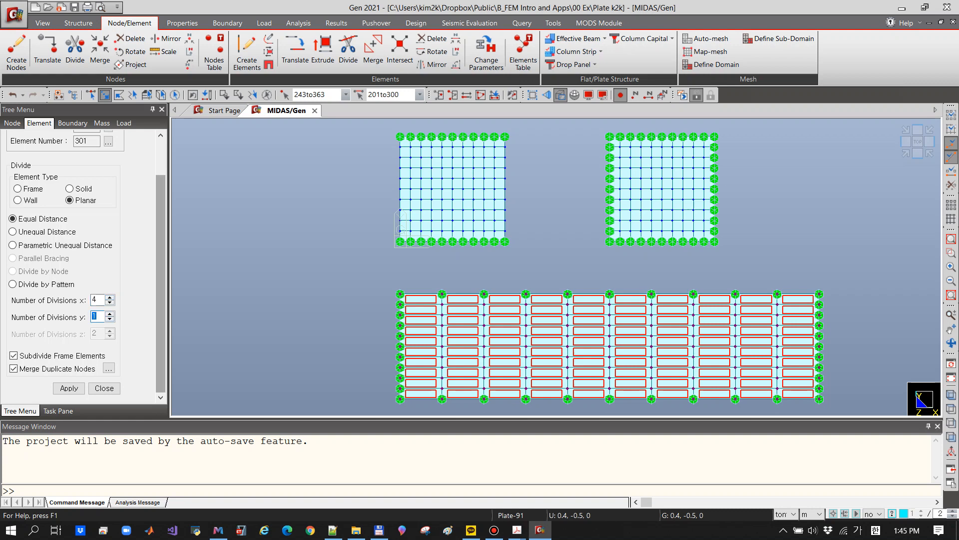
click(69, 388)
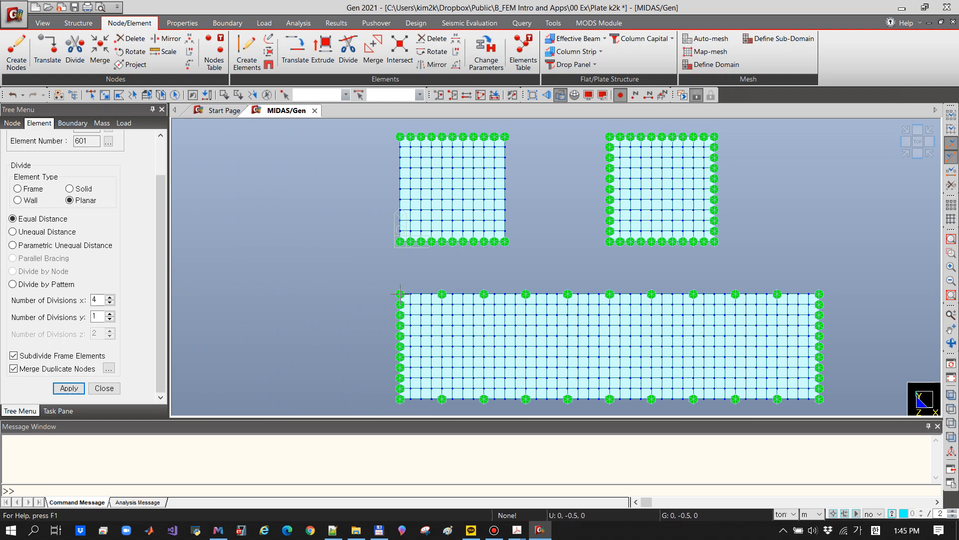
- Replace the supports on the nodes along both long edges of the stretched plate with D-ALL and R-ALL fixed supports
click(104, 95)
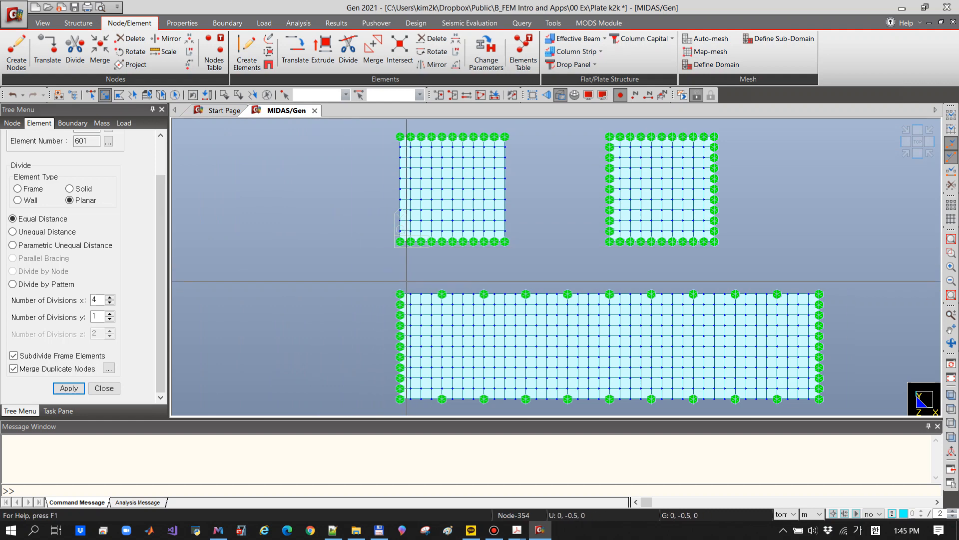
drag(408, 282, 809, 299)
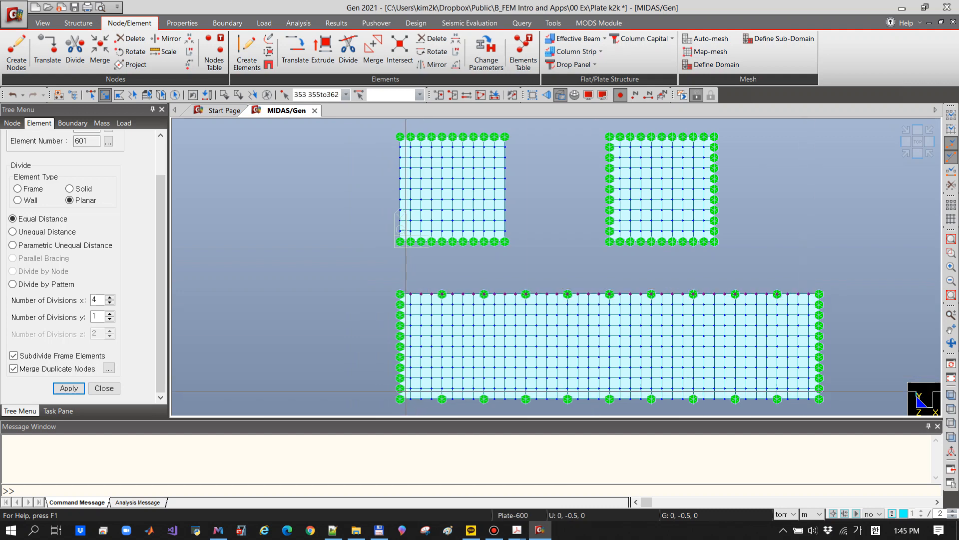
drag(408, 389, 813, 408)
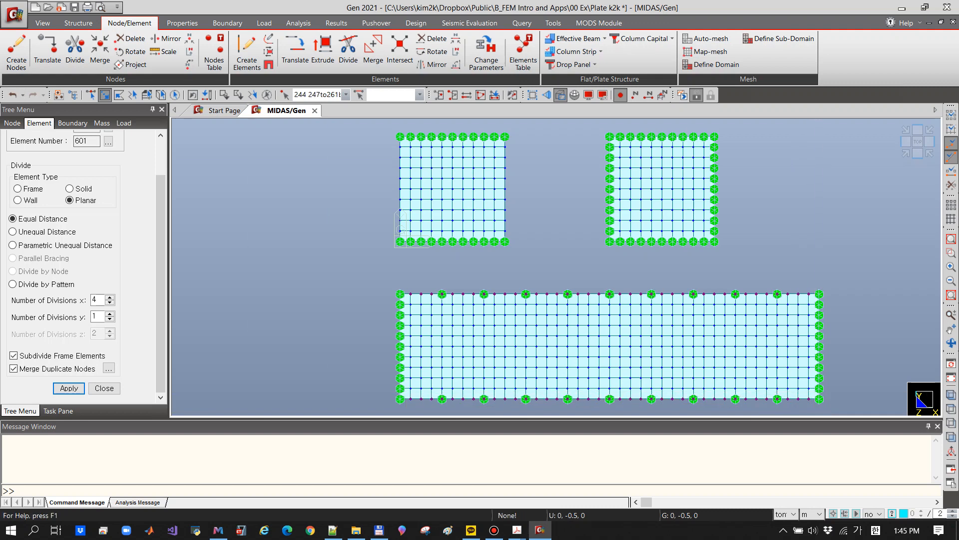
click(73, 123)
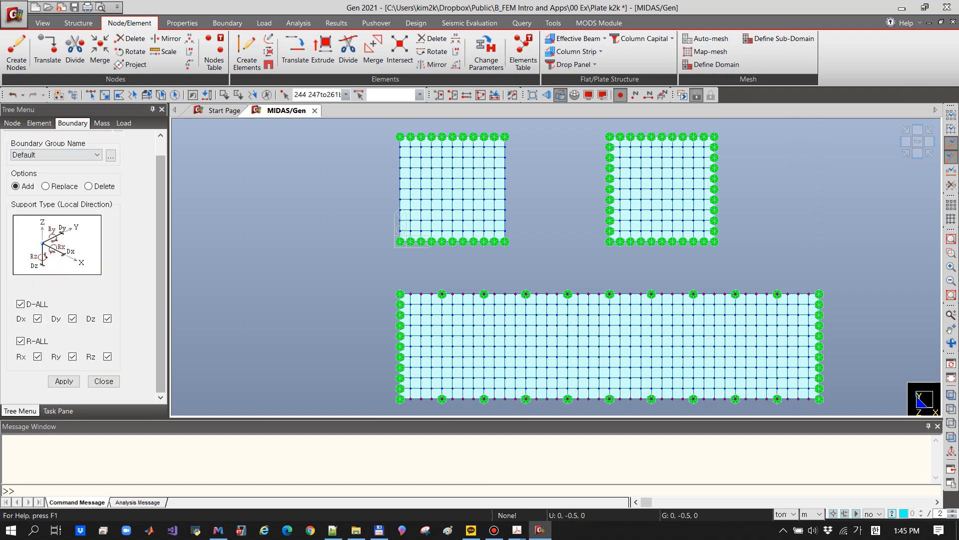
scroll(85, 264, up, 1)
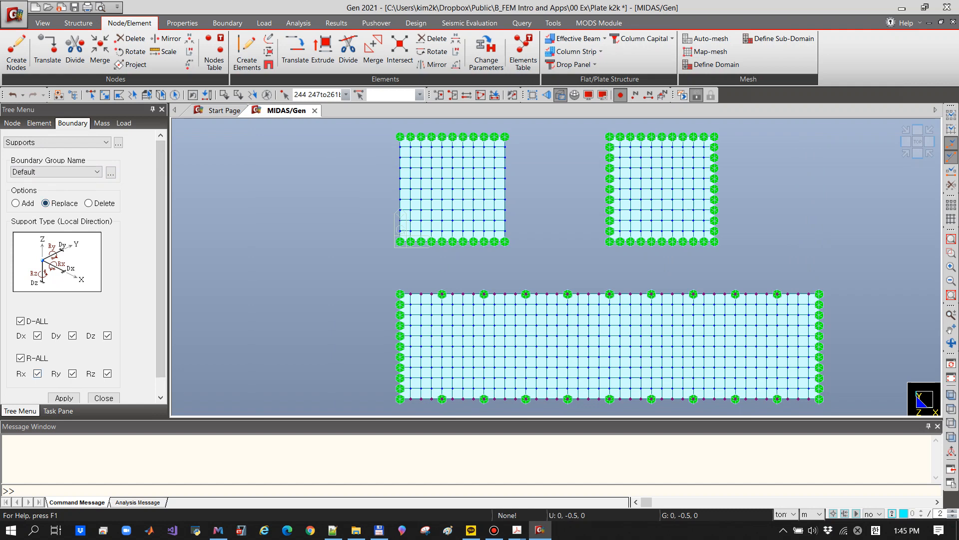
click(64, 398)
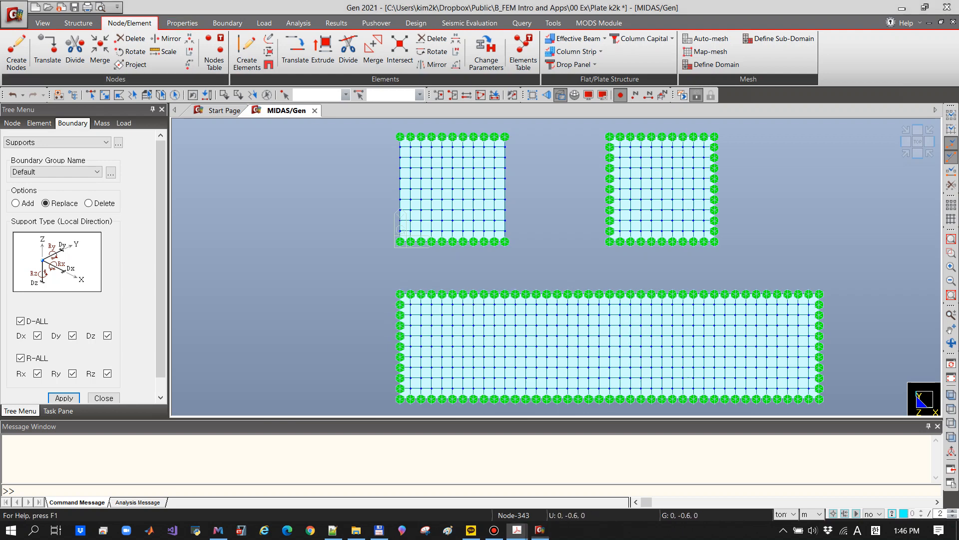
- Copy the upper-left quarter of the 4 x 1 m plate's elements once by 0, -1.5, 0 m, including node and element attributes
click(298, 50)
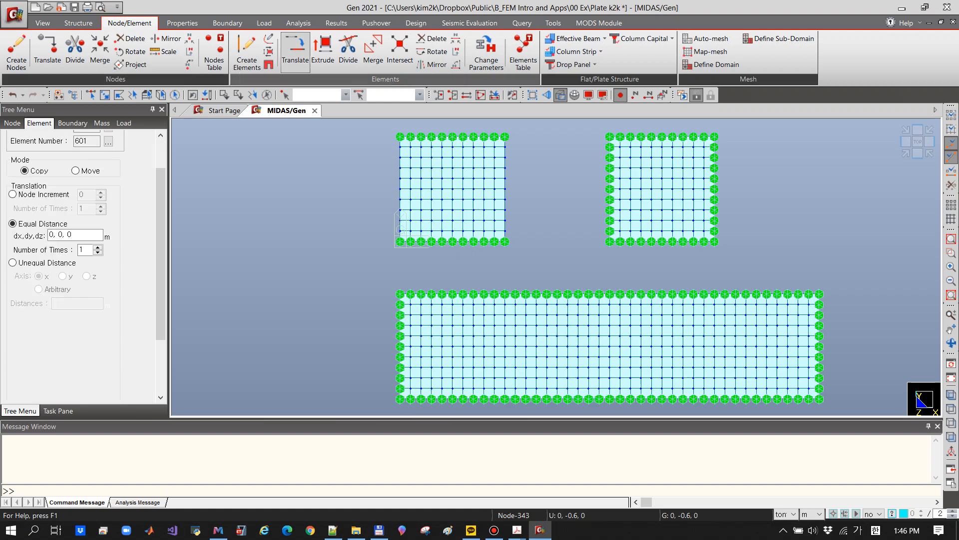
drag(161, 215, 161, 185)
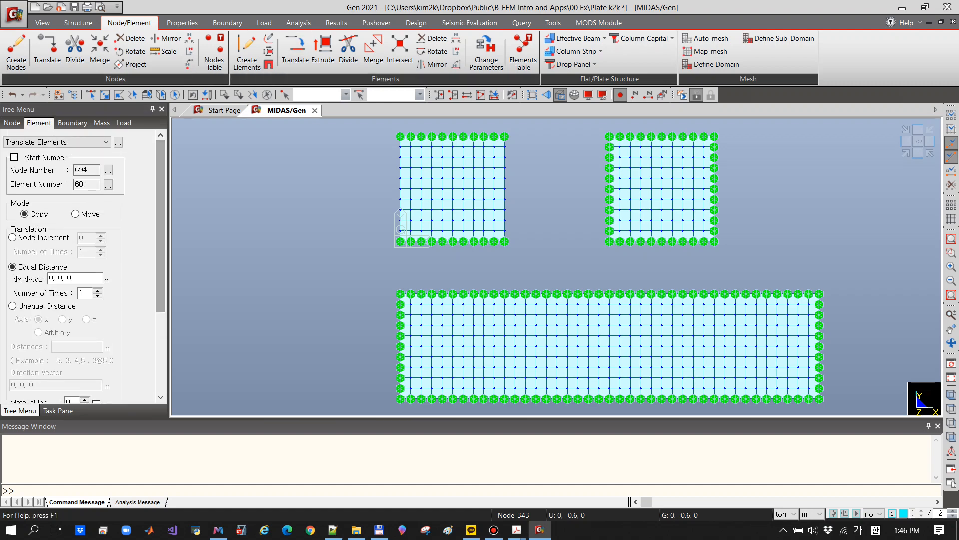
click(105, 95)
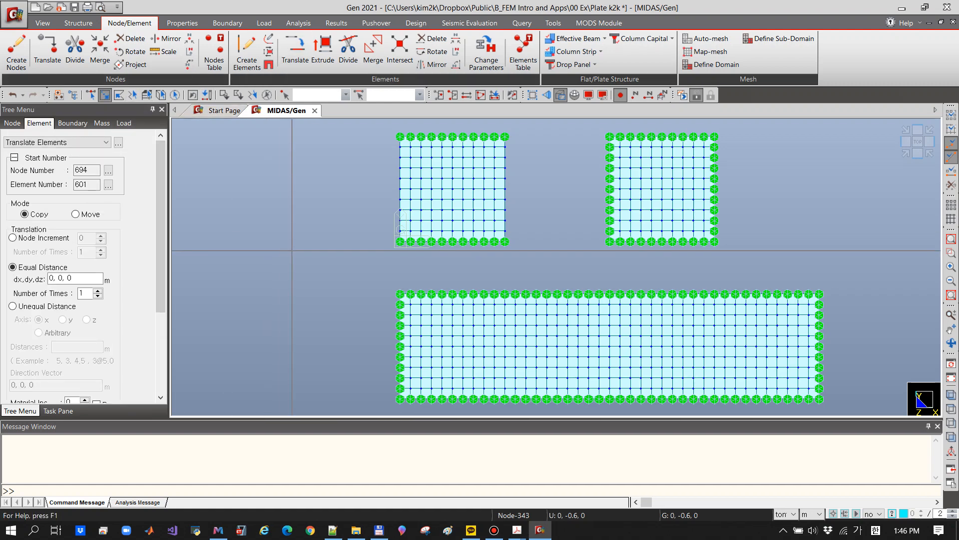
drag(367, 275, 614, 353)
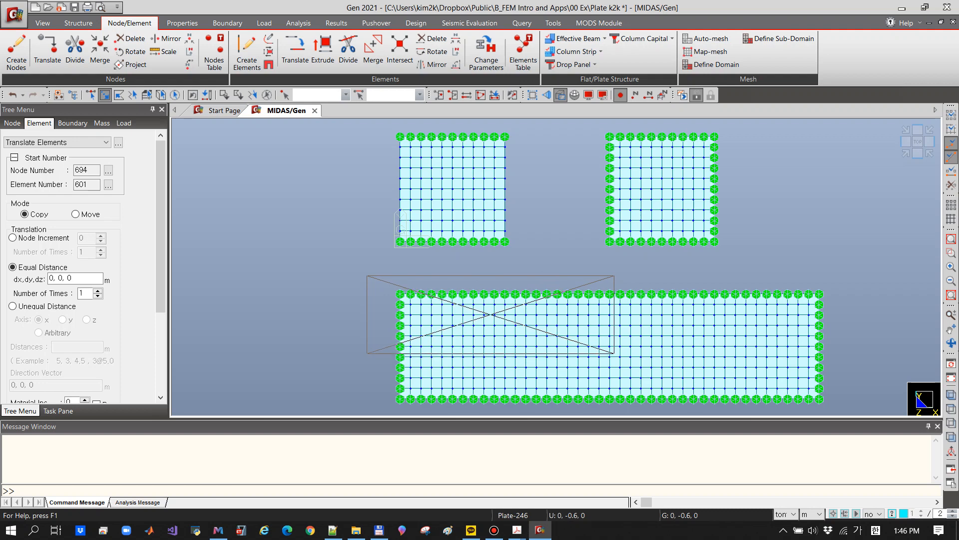
drag(614, 353, 614, 353)
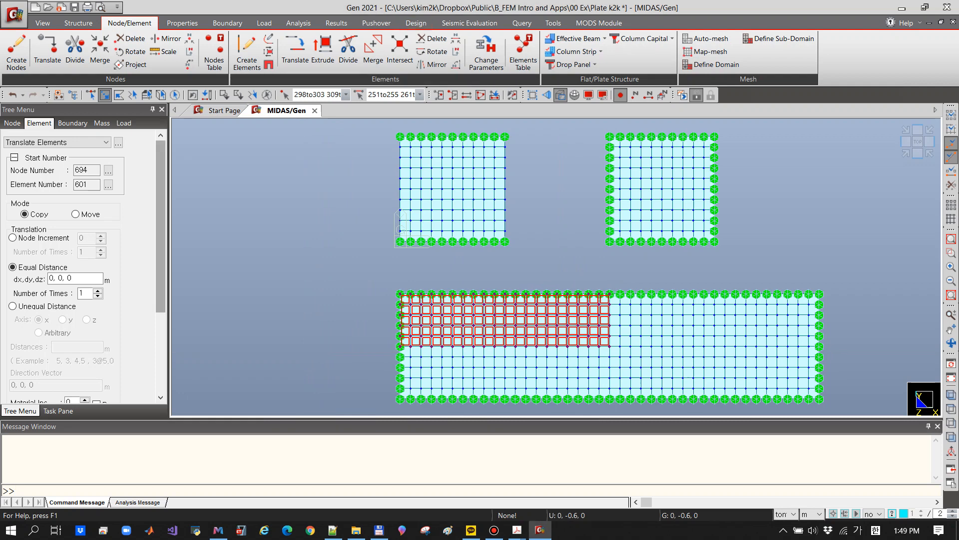
scroll(85, 265, down, 5)
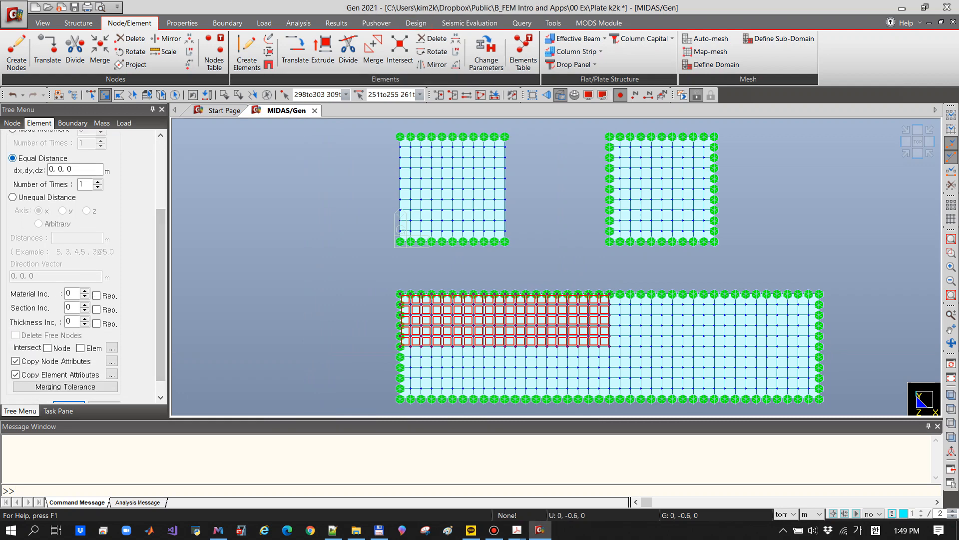
click(58, 169)
key(BackSpace)
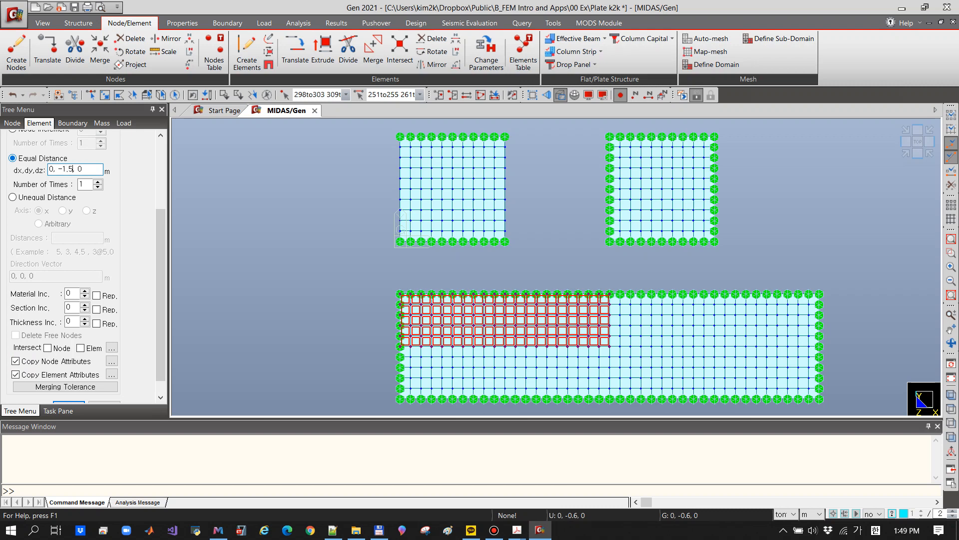
scroll(73, 169, down, 2)
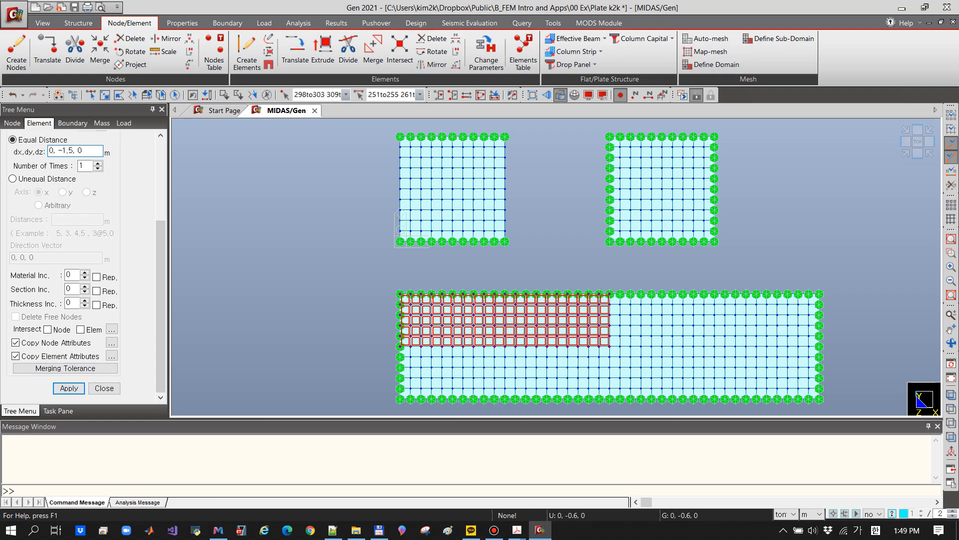
click(69, 388)
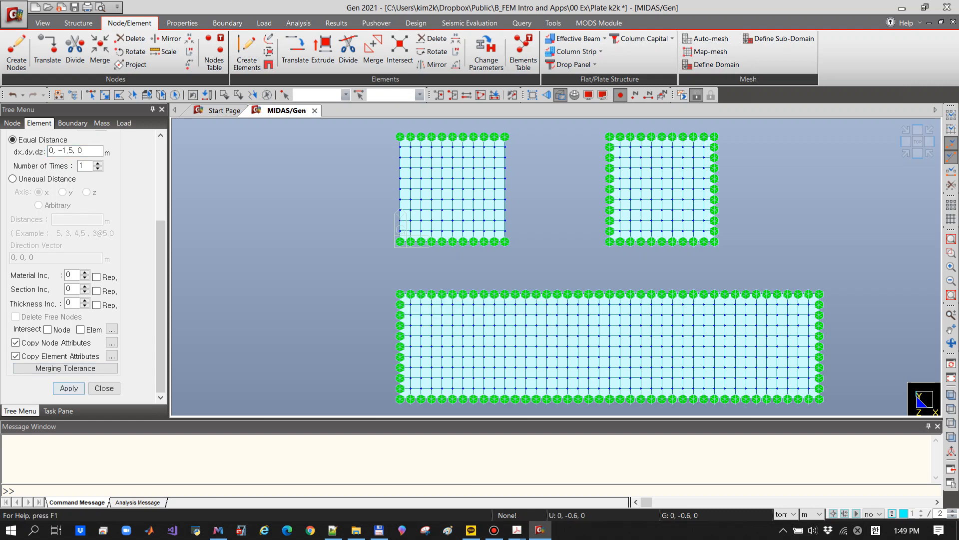
- Add Dy and Rx symmetry supports to the quarter plate's lower-edge nodes, leaving out the fixed left corner node
click(951, 408)
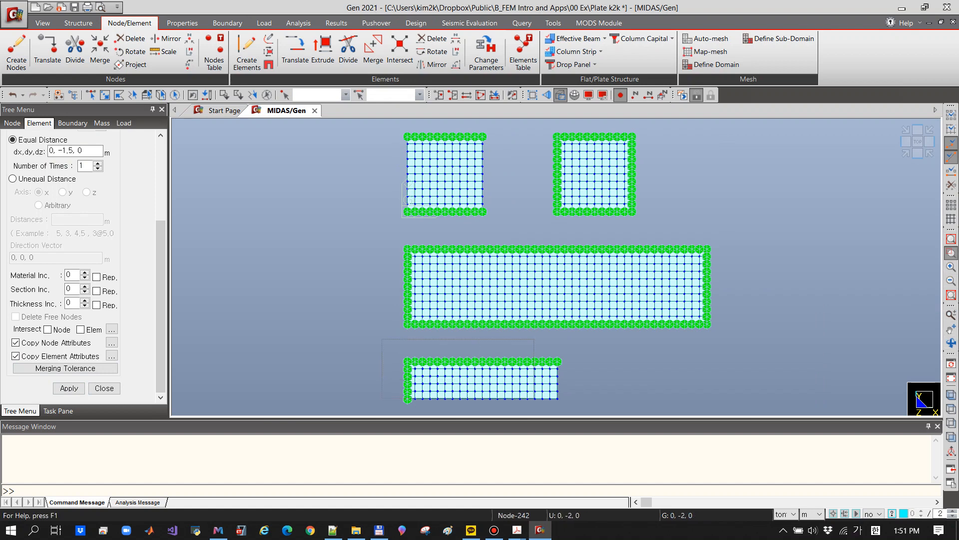
click(951, 253)
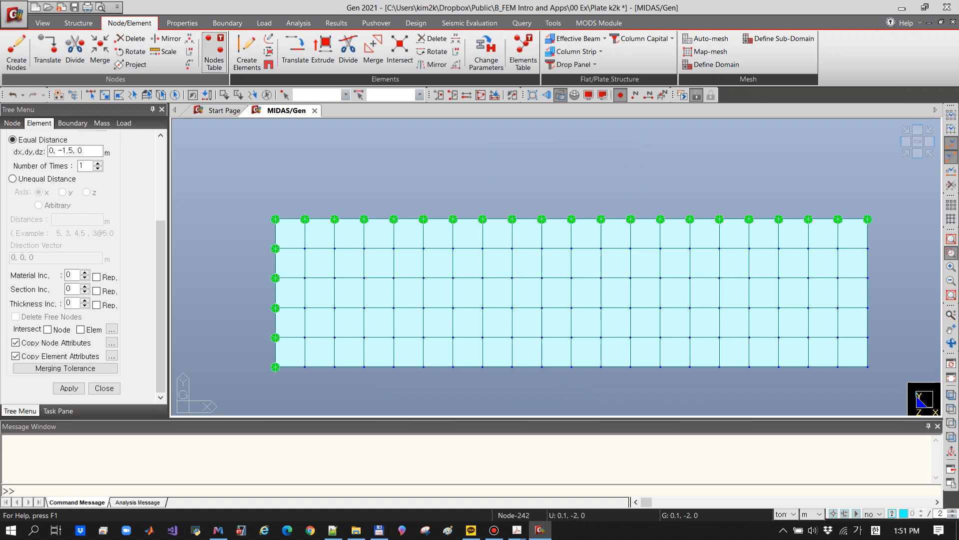
click(105, 95)
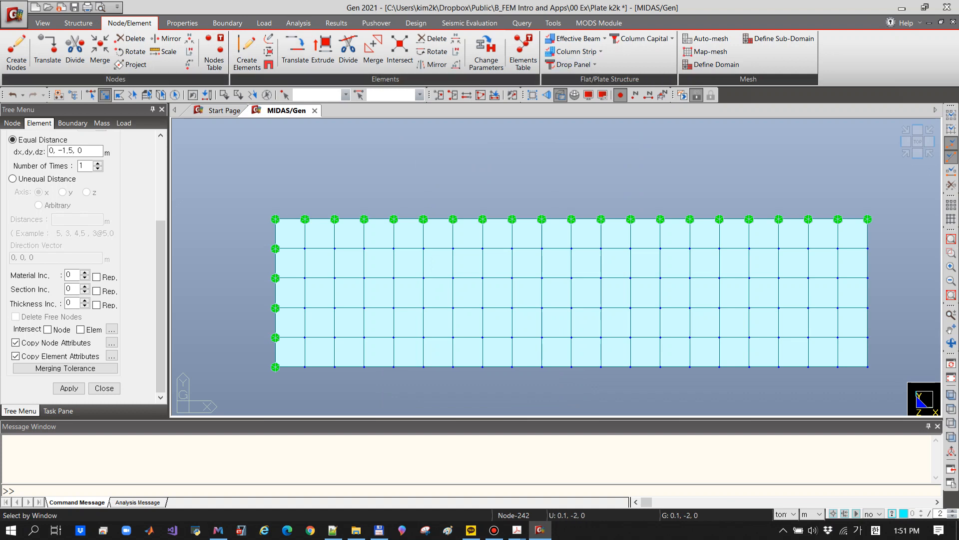
drag(296, 353, 879, 378)
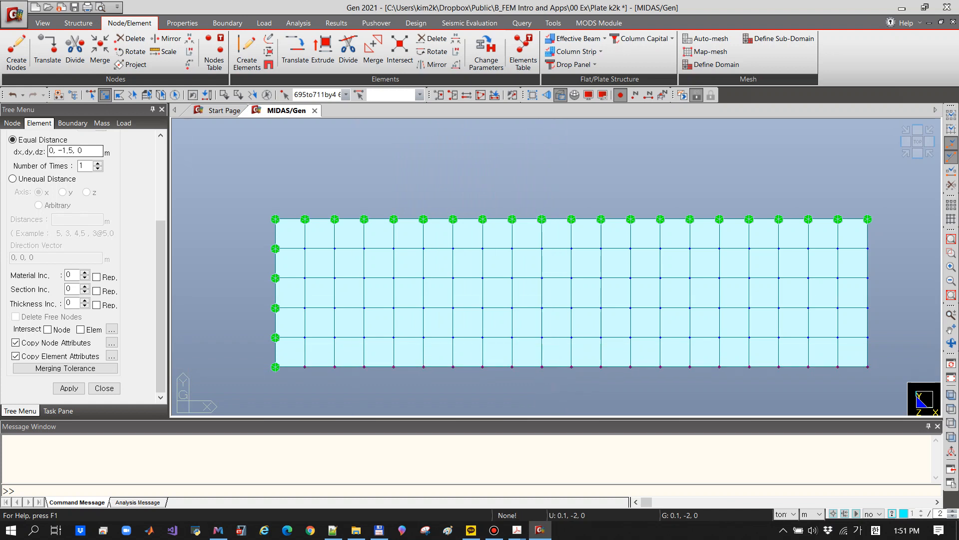
click(72, 123)
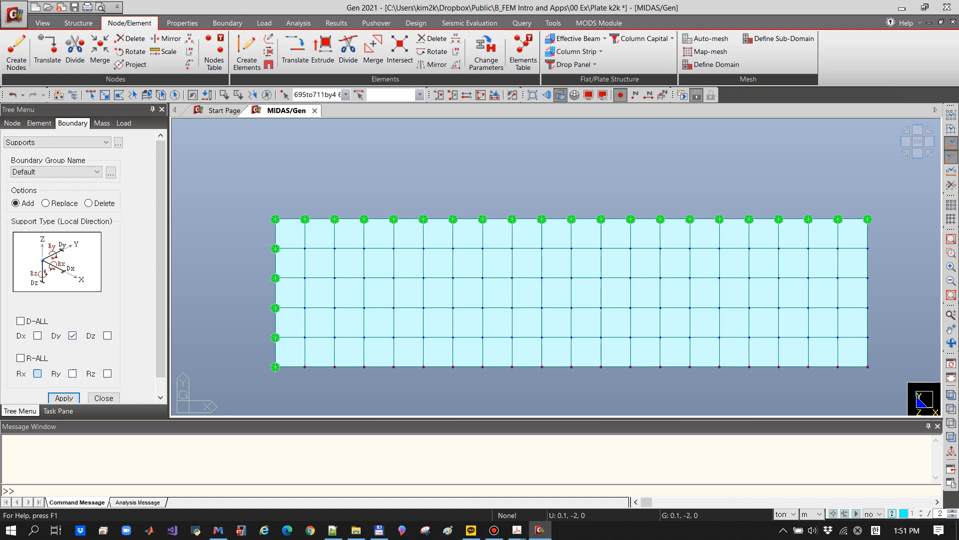
click(37, 373)
click(64, 398)
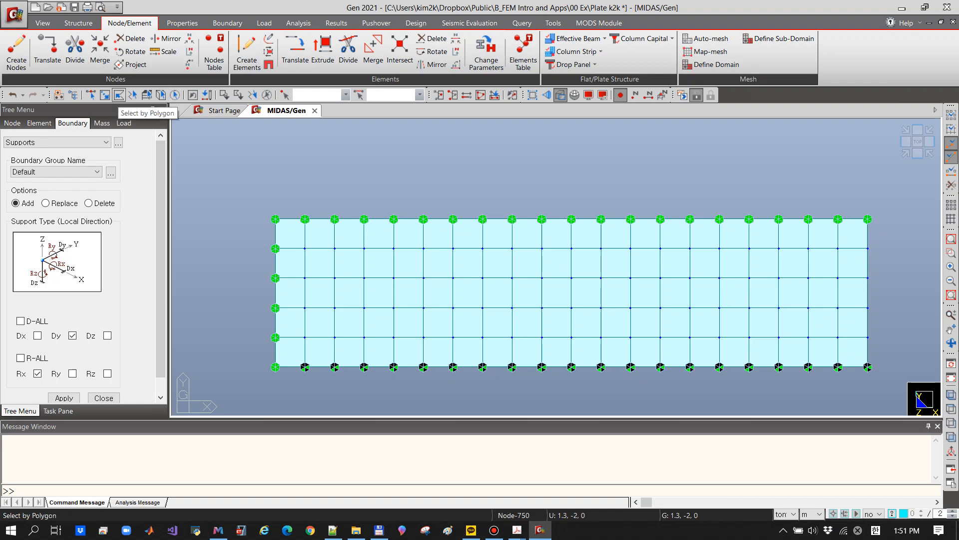
- Add Dx and Ry symmetry supports to the quarter plate's right-edge nodes below the fixed top corner node
click(105, 95)
drag(856, 238, 885, 384)
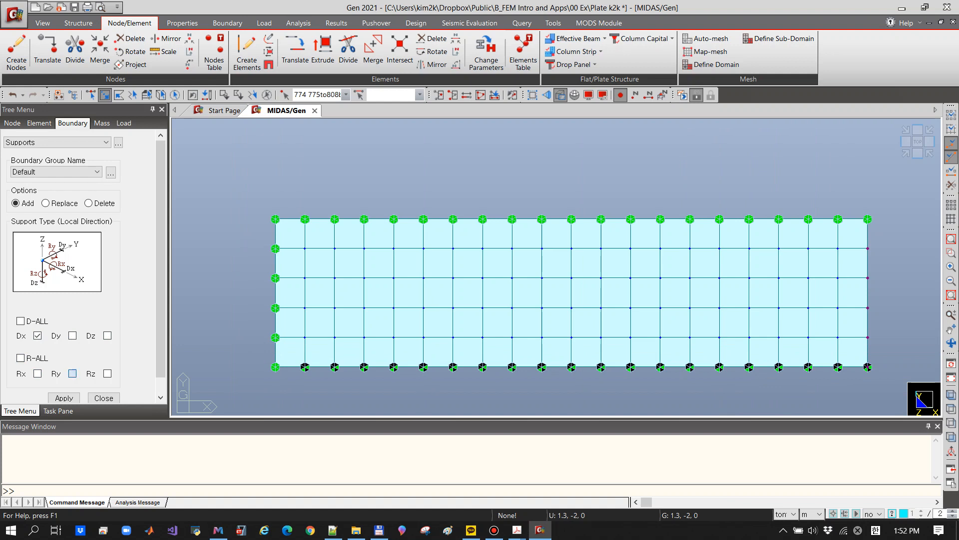
click(64, 398)
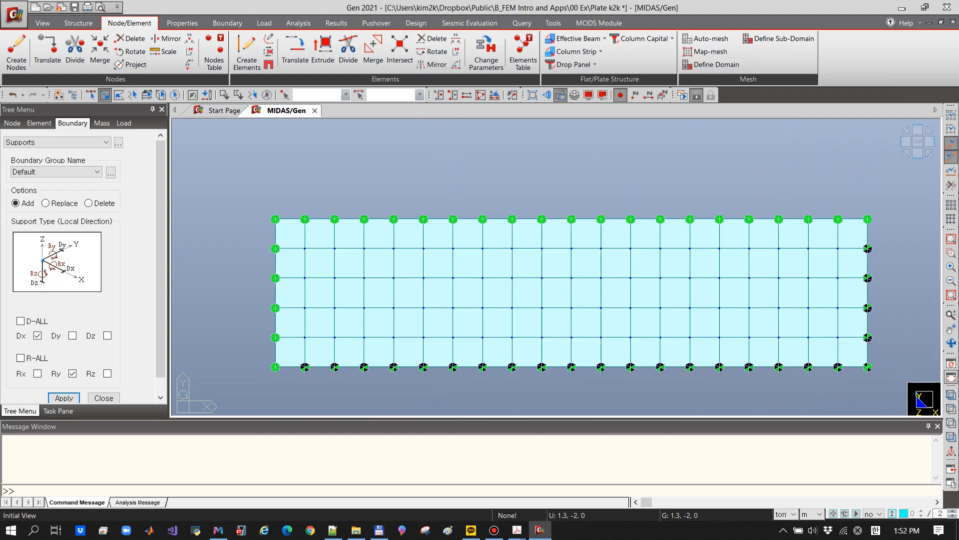
- Save the project and perform the structural analysis of all four plates
click(951, 409)
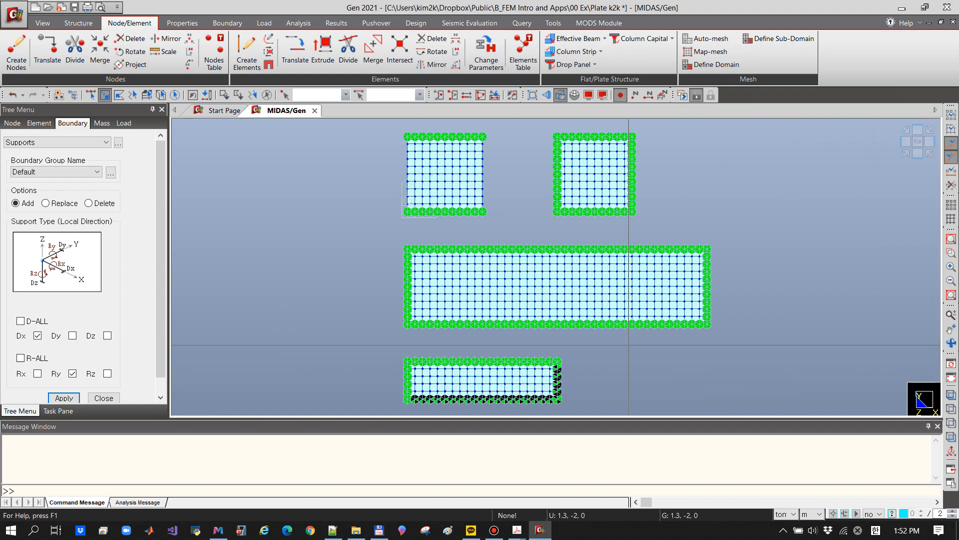
click(14, 15)
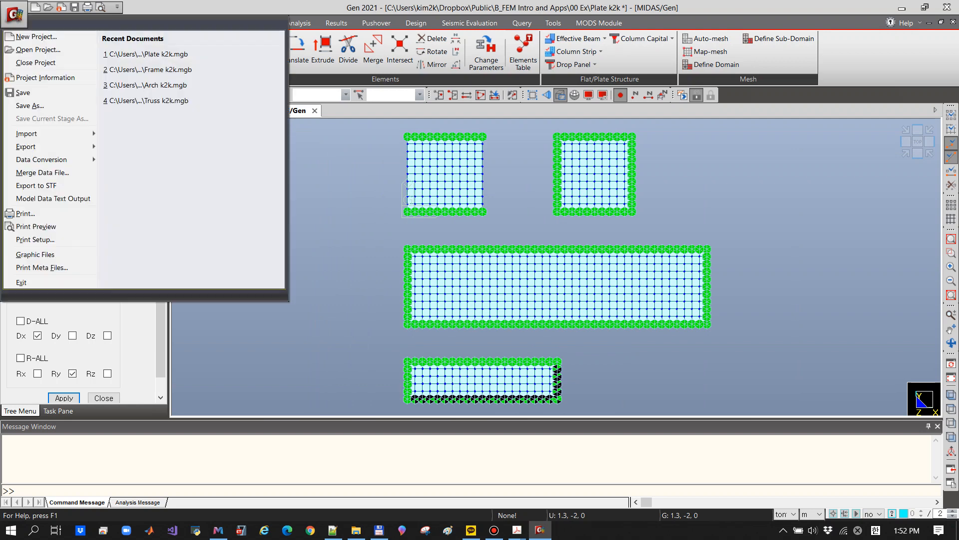
click(23, 93)
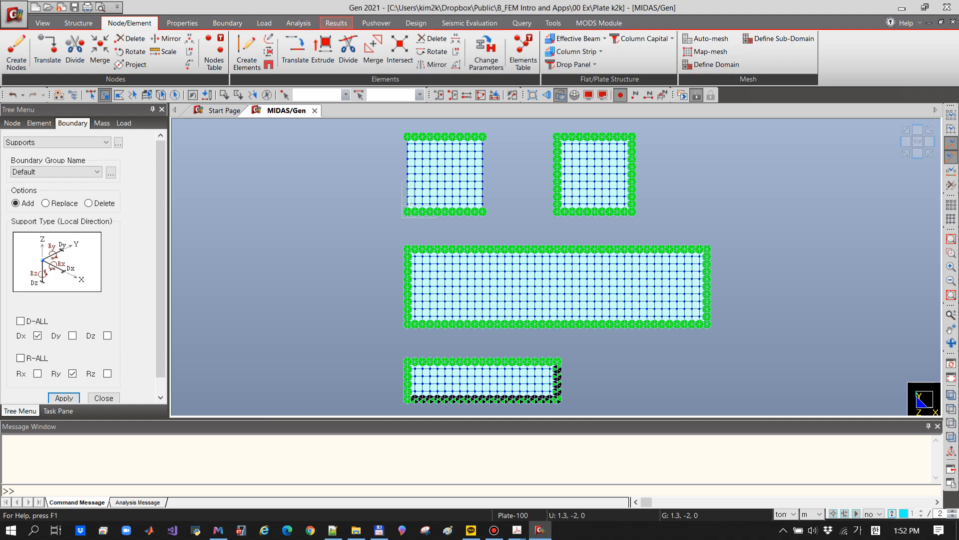
click(299, 23)
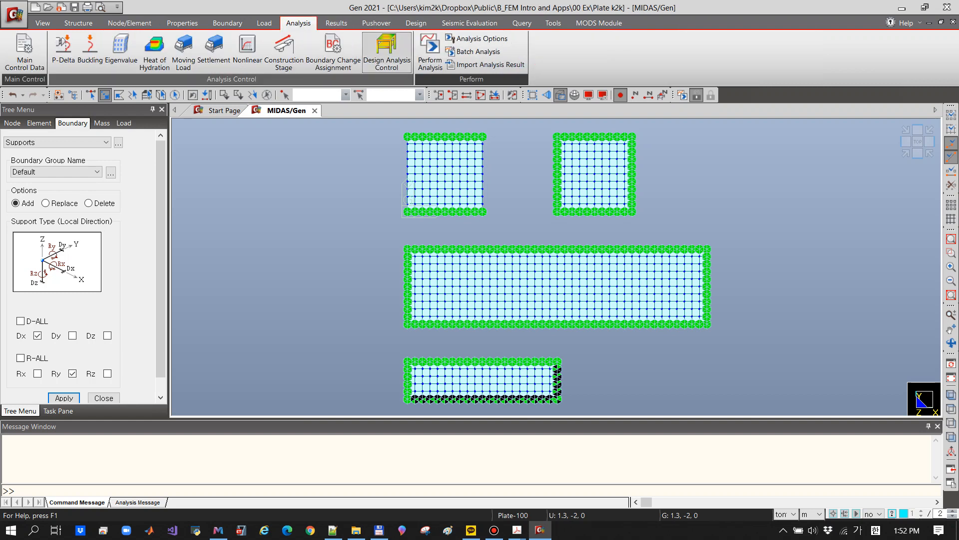
click(430, 49)
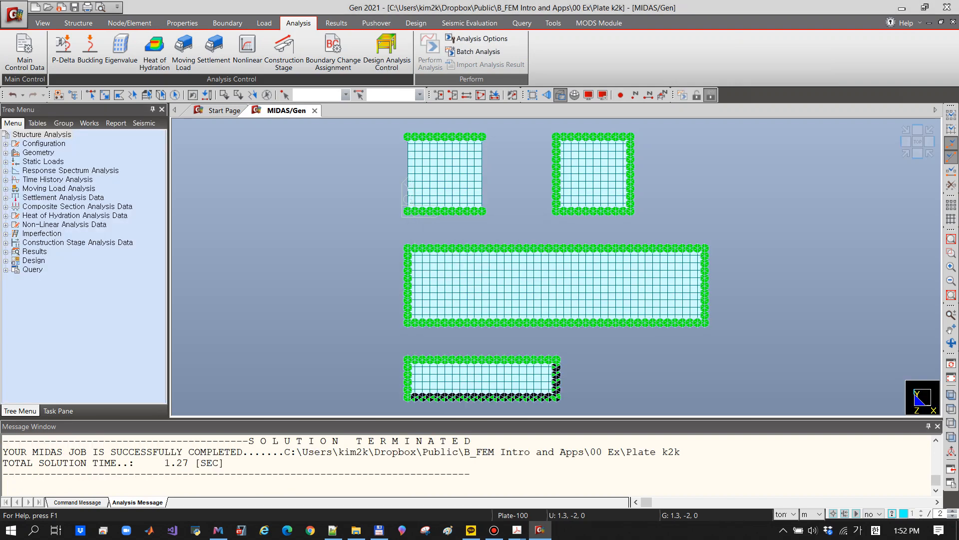
- Turn off the display of the boundary support symbols in the model view
click(336, 23)
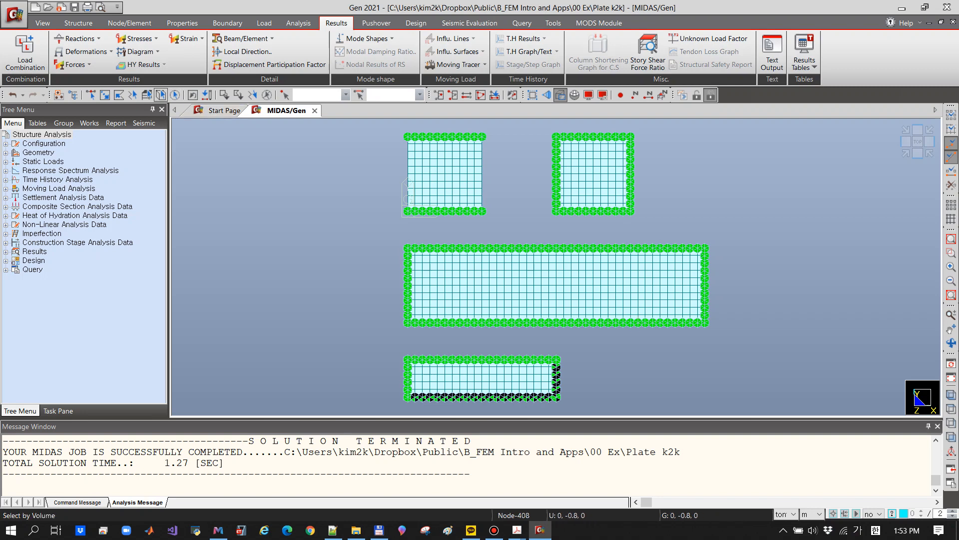
click(589, 95)
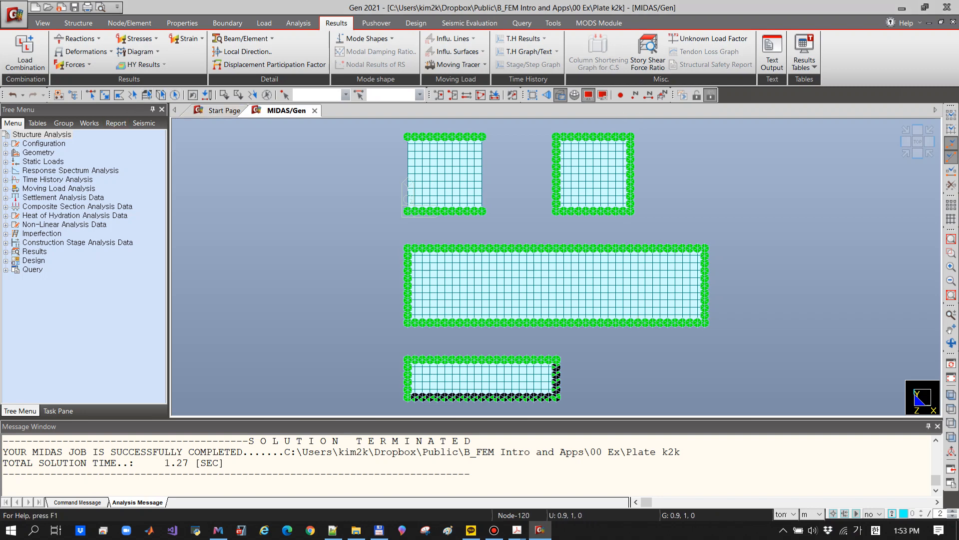
click(397, 191)
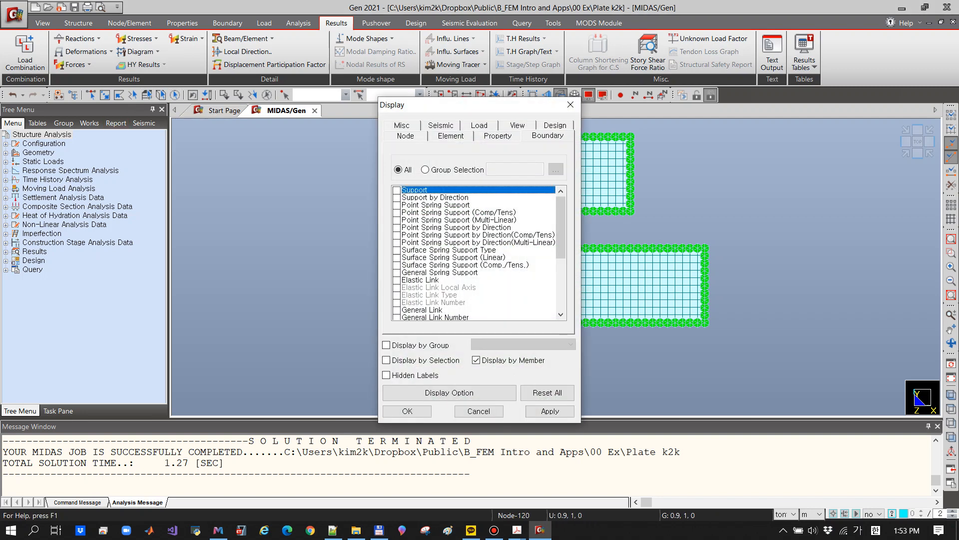
click(407, 411)
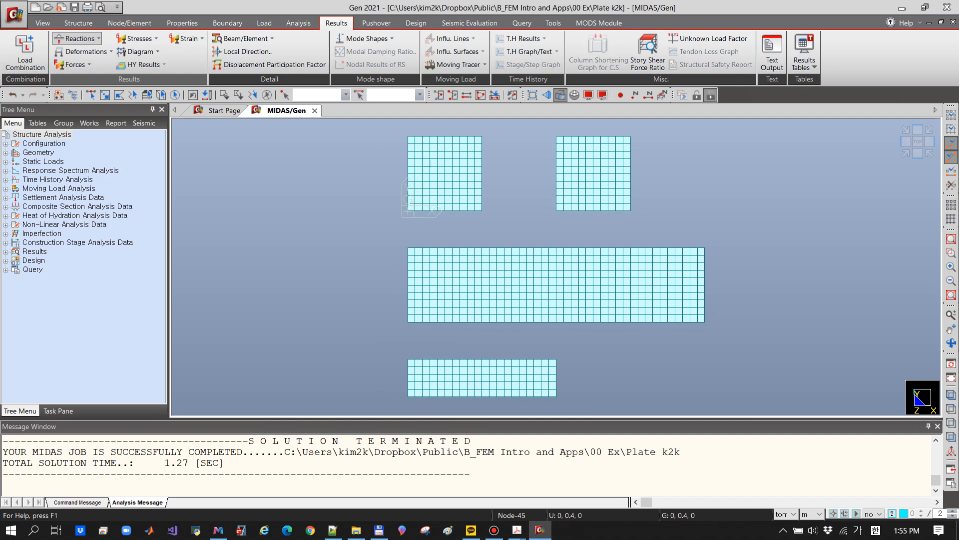
- Show the FXYZ reaction forces for load case 압력하중 and inspect them on the plates in an isometric view
click(75, 39)
click(80, 47)
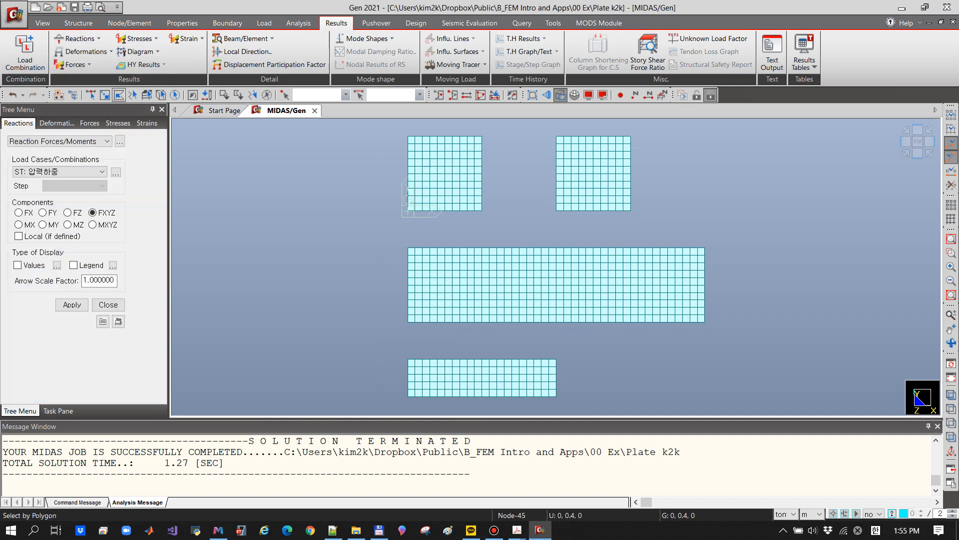
click(72, 305)
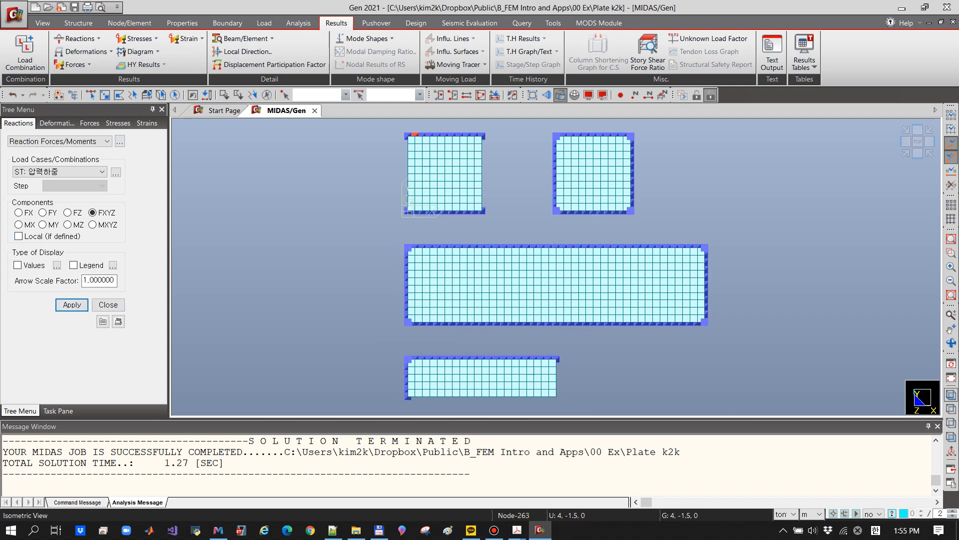
click(951, 157)
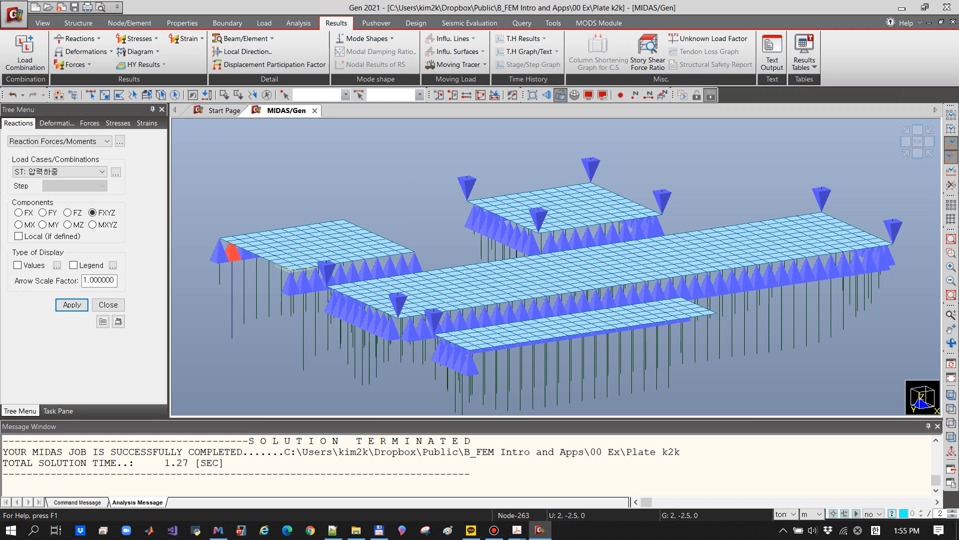
- Show the DXYZ displacement contour of the plates for load case 압력하중 with the deformed and undeformed shapes enabled
click(952, 408)
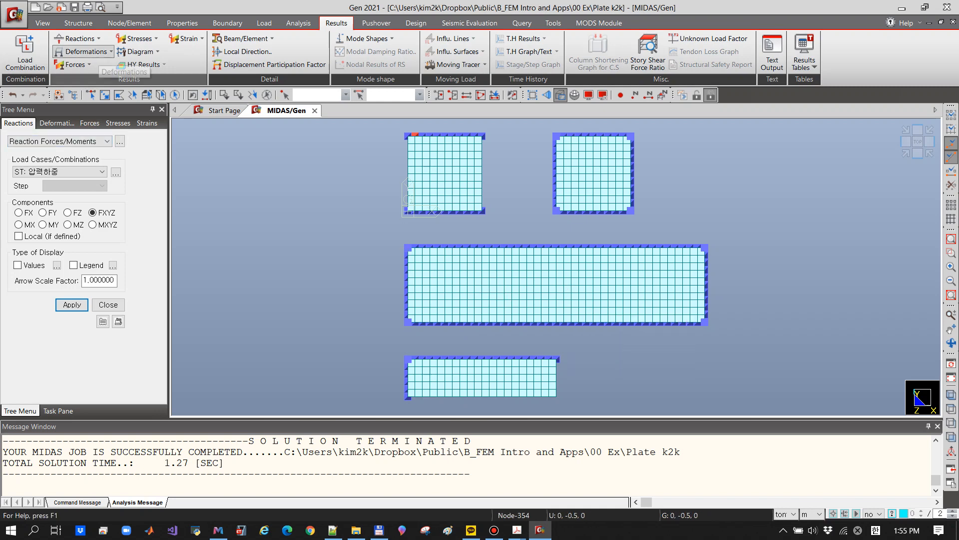
click(95, 52)
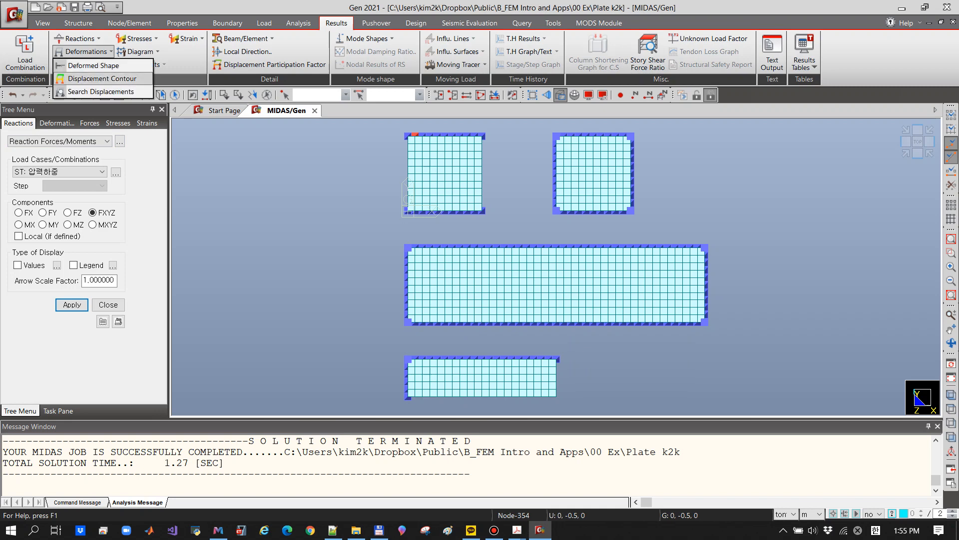
click(102, 78)
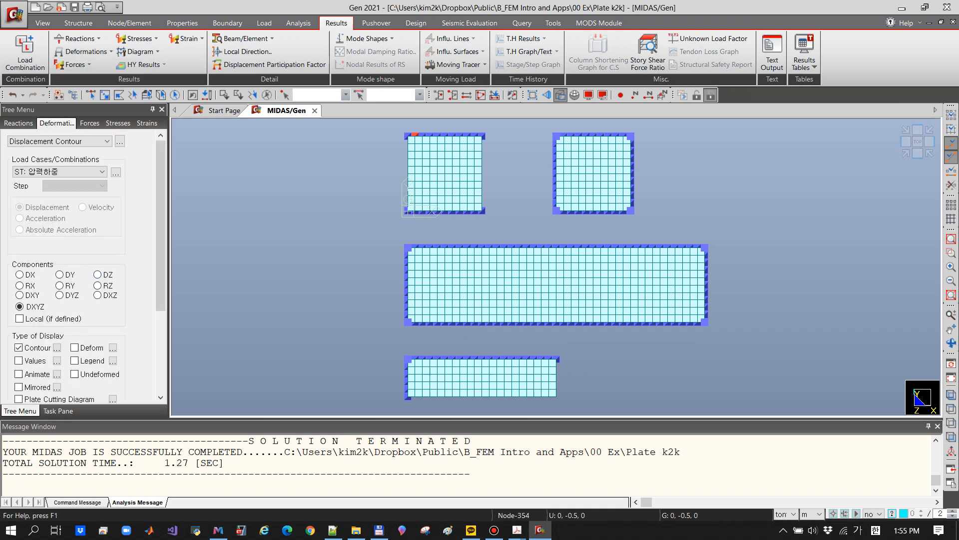
drag(161, 225, 160, 225)
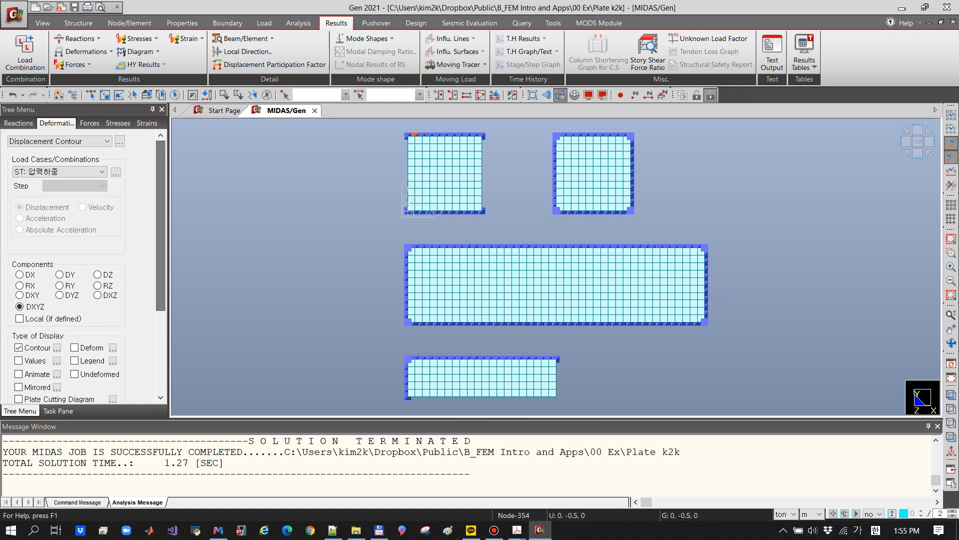
scroll(85, 270, down, 4)
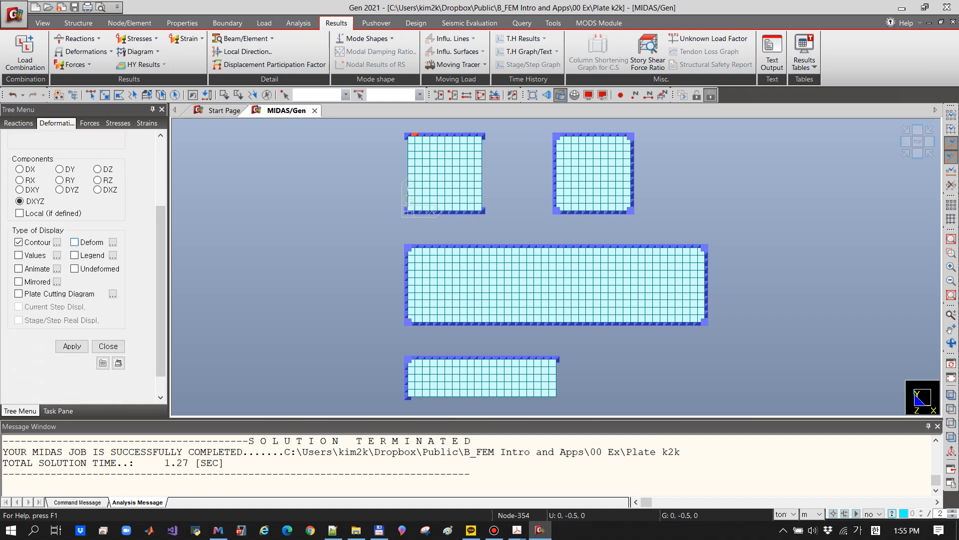
click(74, 241)
click(74, 268)
click(72, 346)
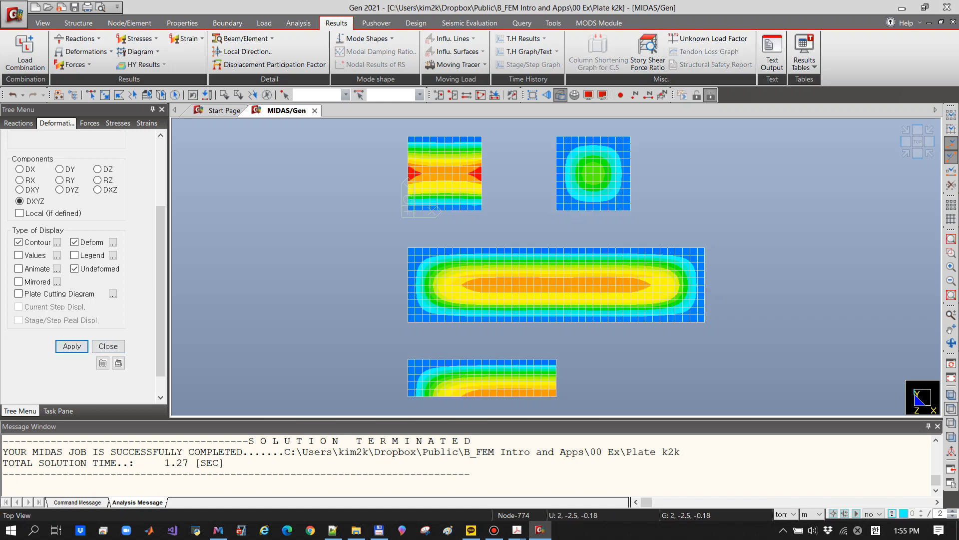
- Examine the deformed shapes of the four plates in isometric and rotated views, finishing in the isometric view
click(952, 396)
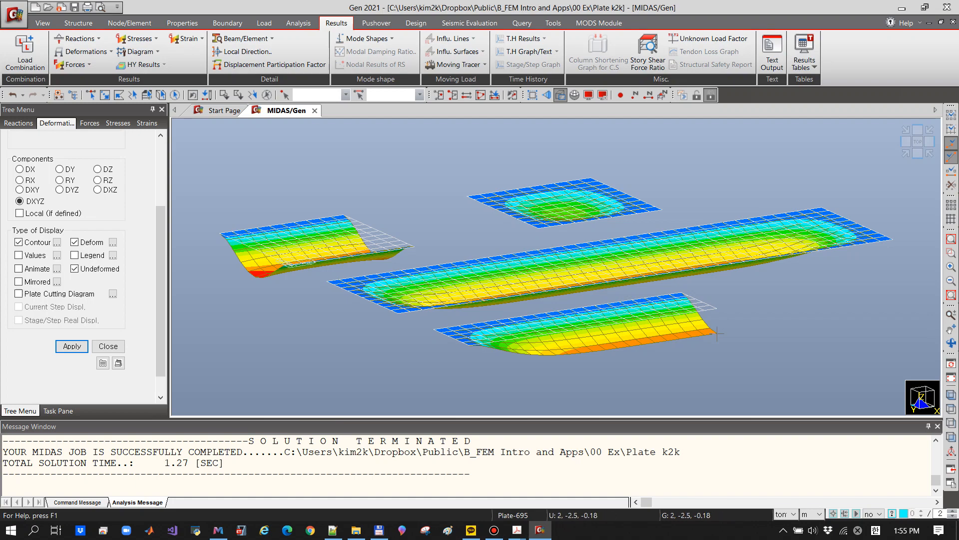
mouse_move(700, 295)
middle_down()
mouse_move(702, 323)
mouse_move(694, 293)
middle_up()
scroll(640, 287, down, 3)
scroll(640, 287, up, 5)
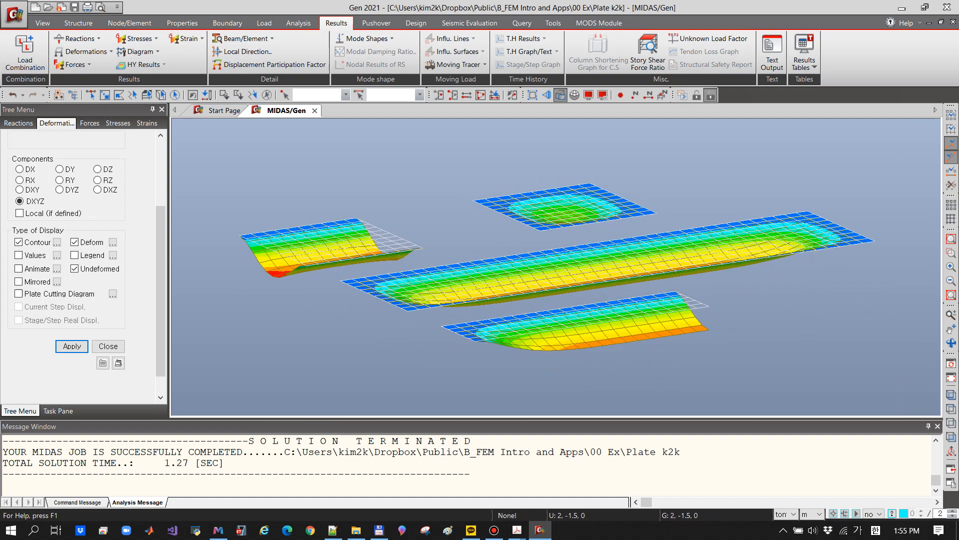
scroll(640, 287, down, 3)
scroll(641, 274, up, 1)
click(952, 343)
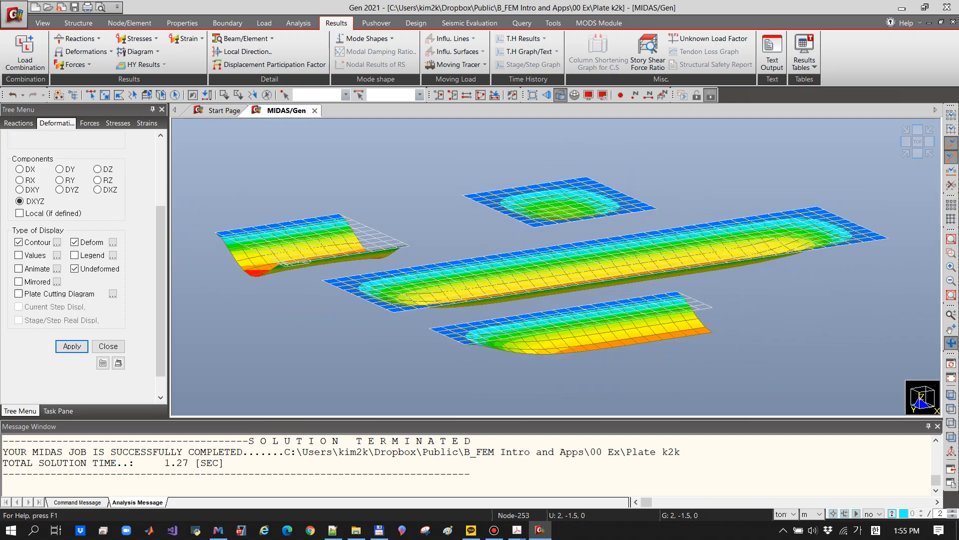
drag(658, 270, 630, 287)
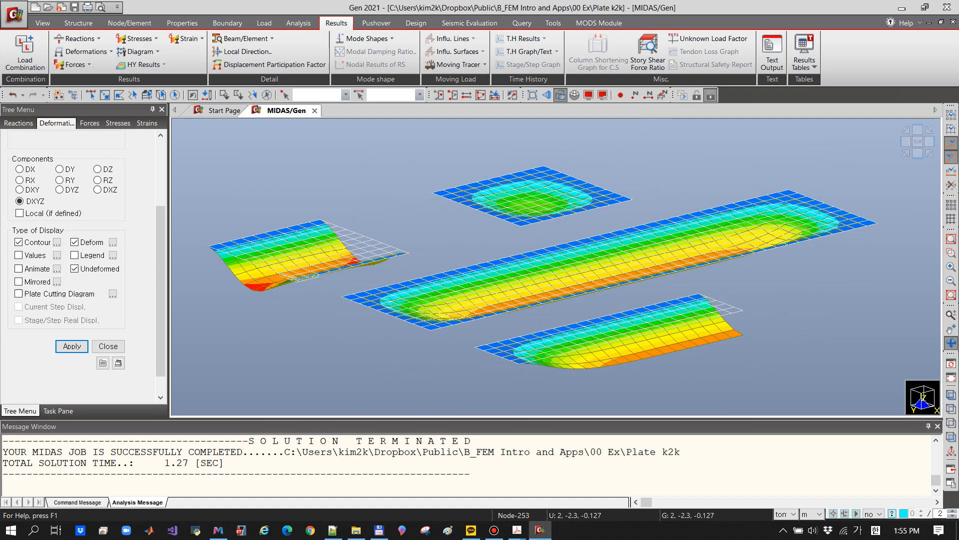
click(951, 395)
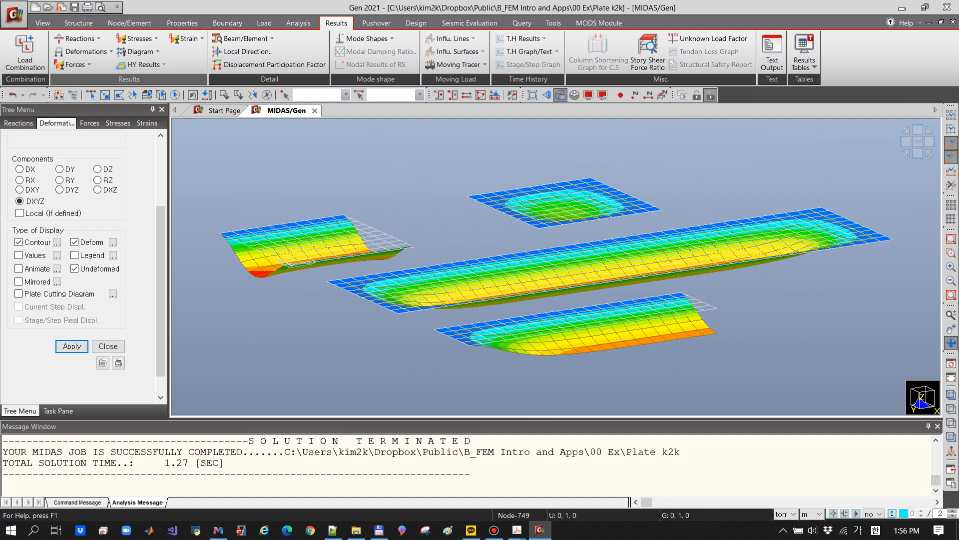
- Show the top-face Sig-yy plate stress contour in the current UCS on the undeformed plates without the deformed shape, viewed from above
click(140, 39)
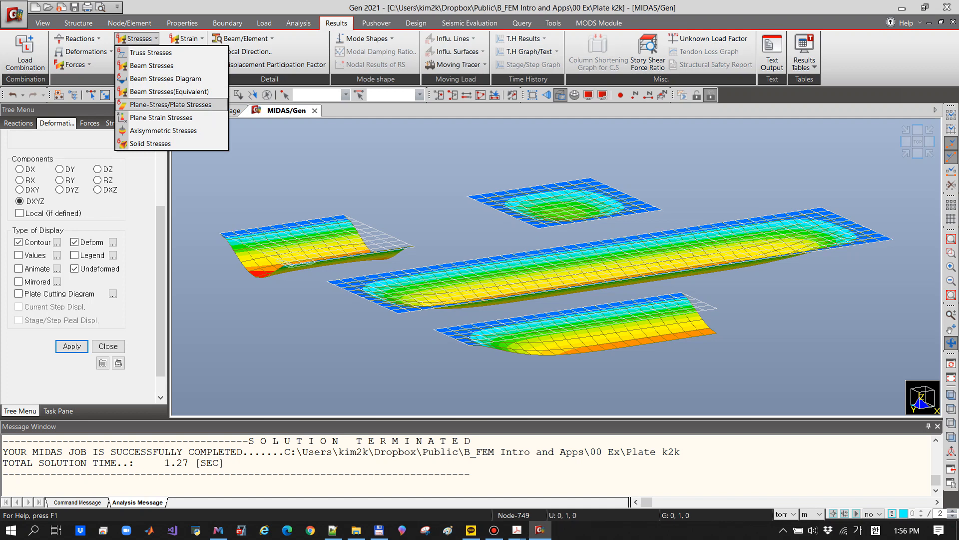
click(170, 105)
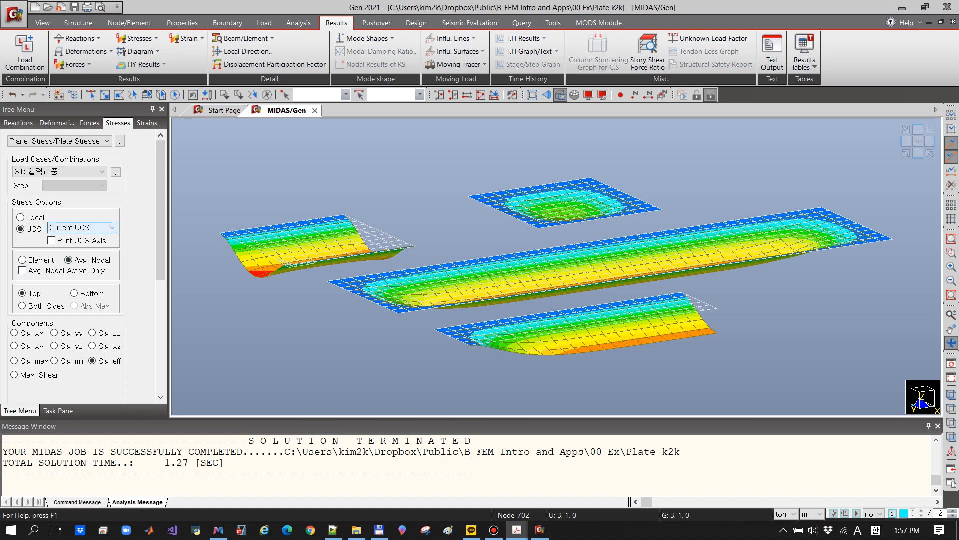
click(83, 227)
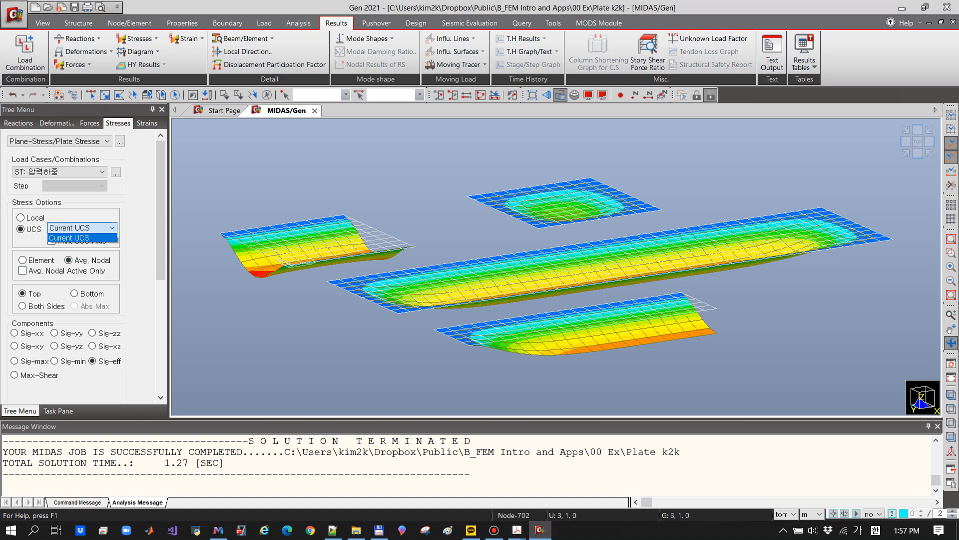
click(82, 228)
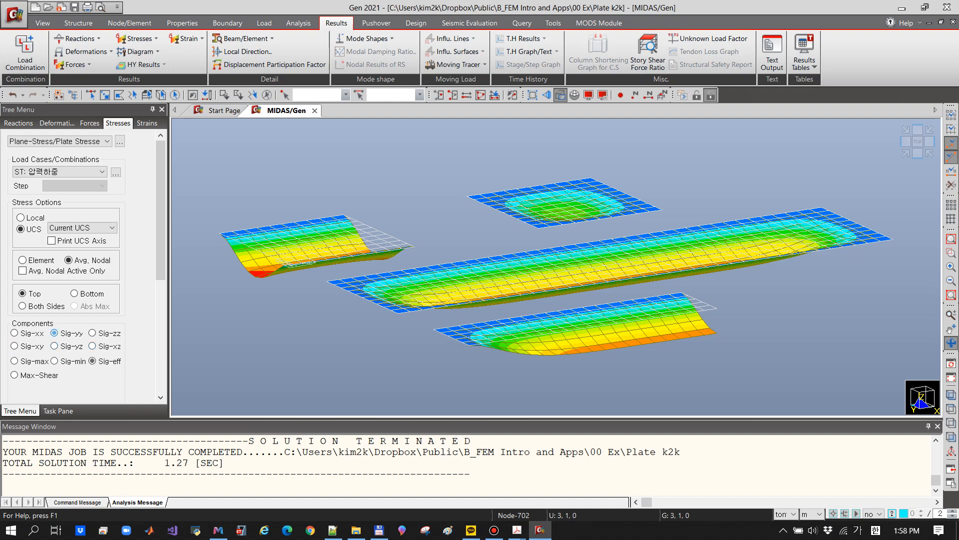
drag(161, 209, 160, 302)
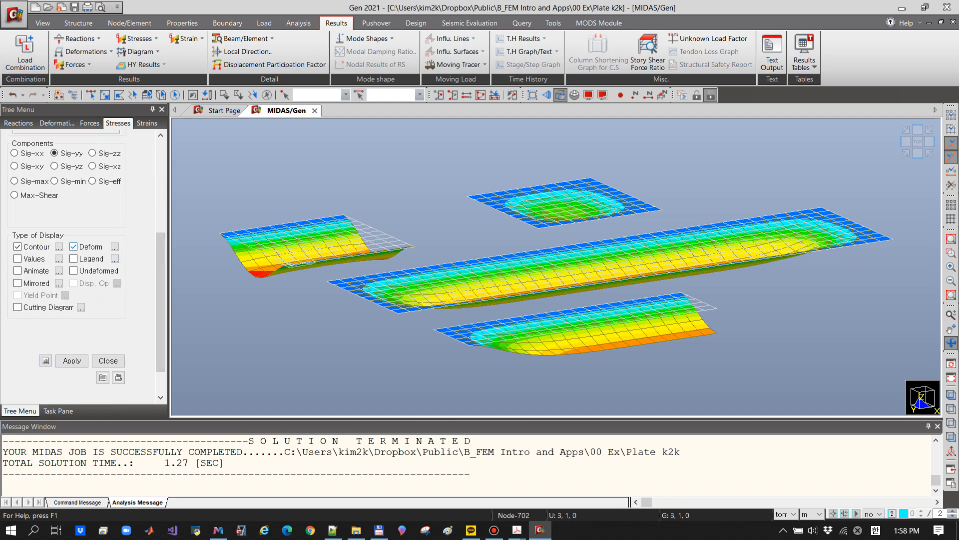
click(73, 247)
click(74, 271)
click(72, 361)
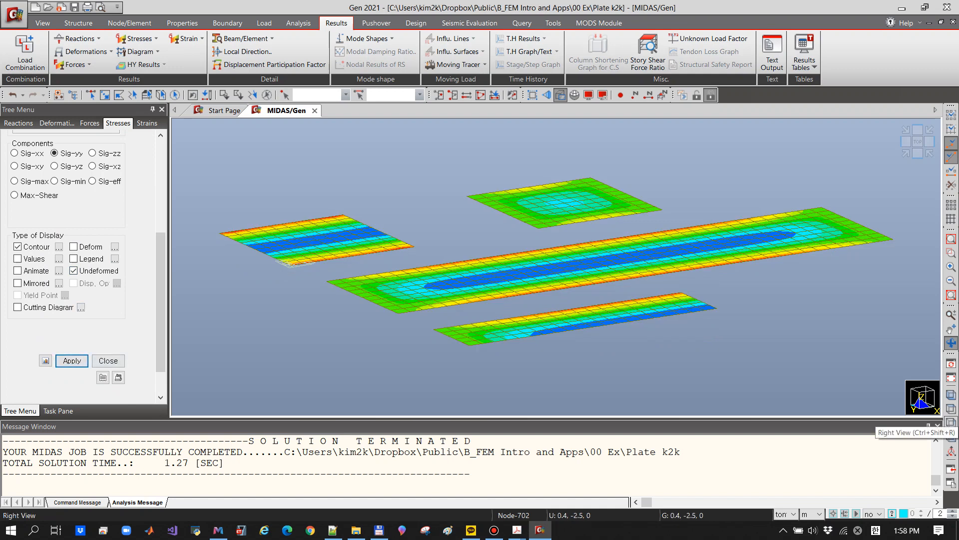
click(951, 409)
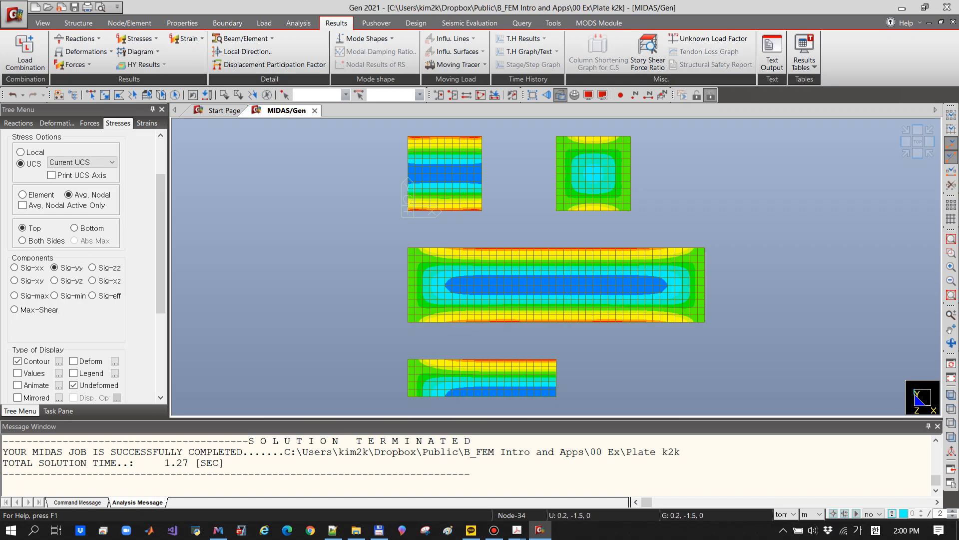
- Show the top-face plate stresses per element as positive and negative vectors in the local axes
scroll(85, 265, up, 3)
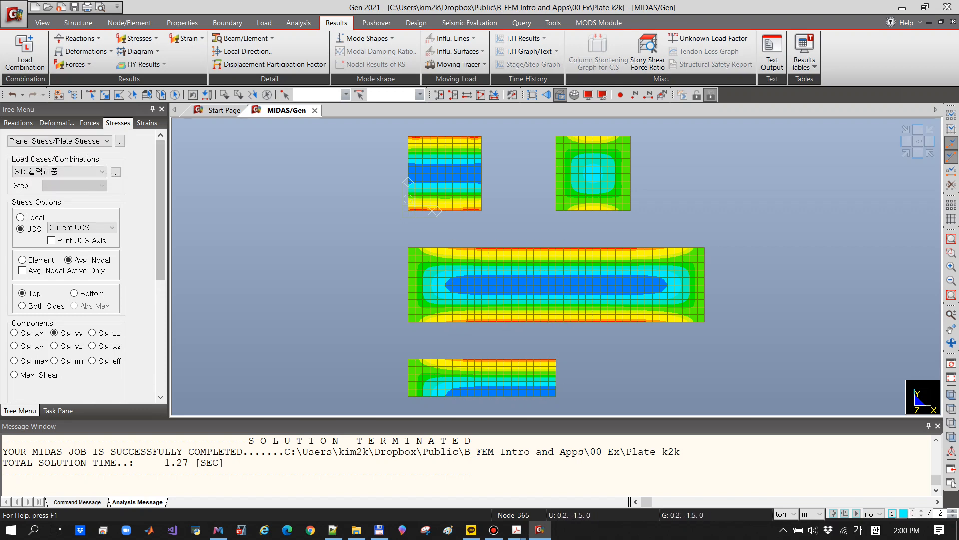
click(20, 218)
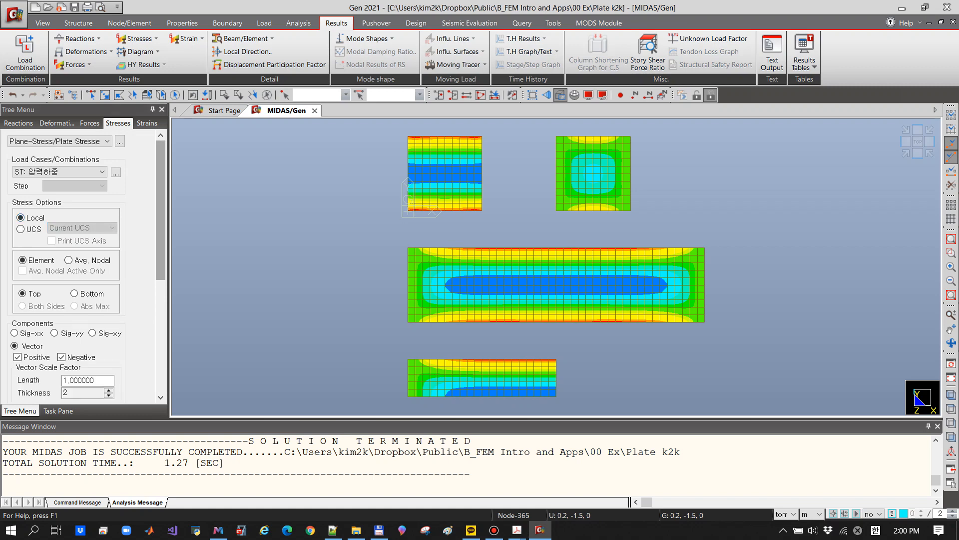
scroll(85, 264, down, 3)
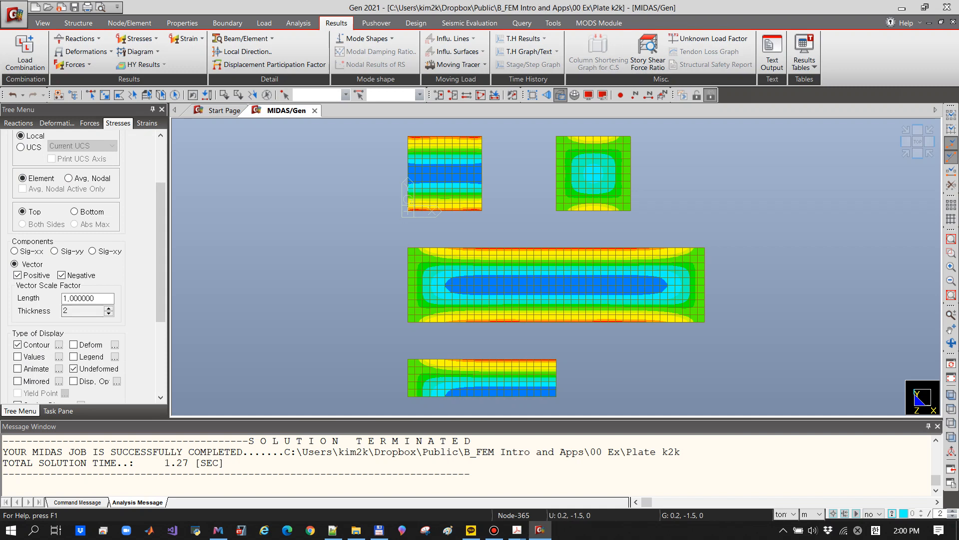
scroll(85, 265, down, 3)
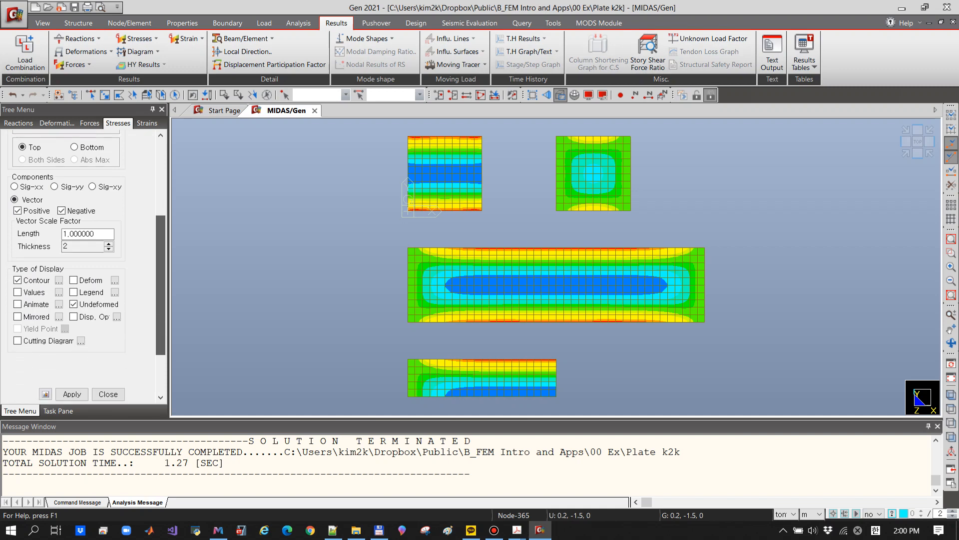
click(72, 389)
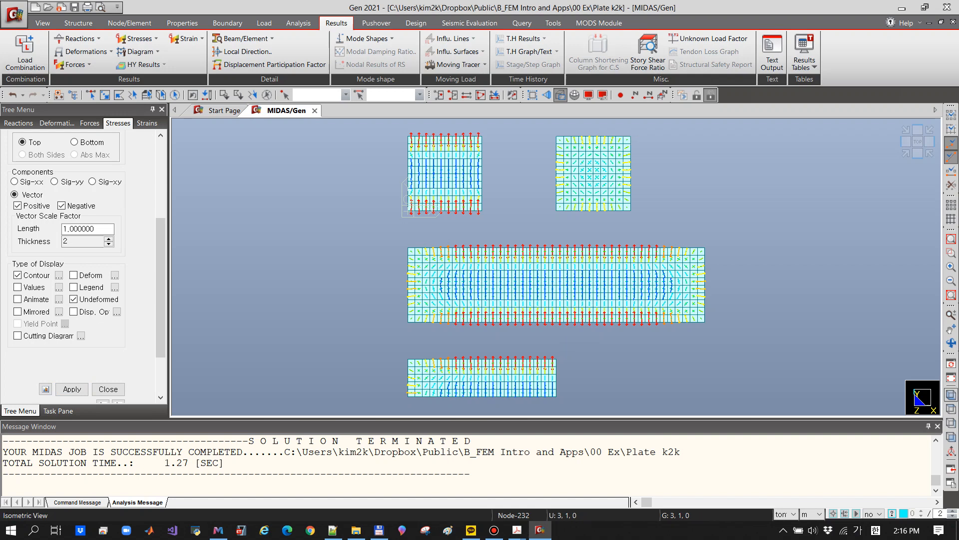
- Display the stress vectors on the deformed plates together with the undeformed shape in an isometric view
click(951, 395)
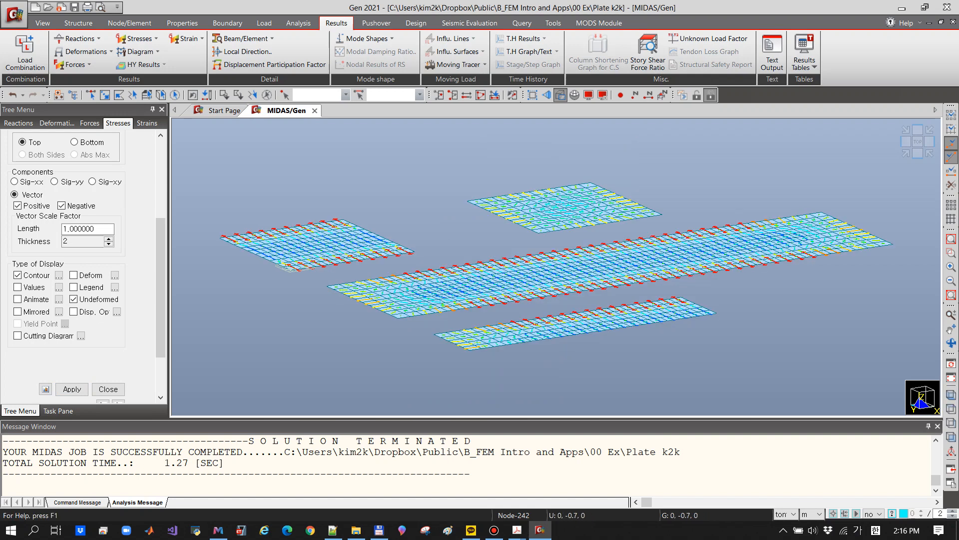
click(74, 275)
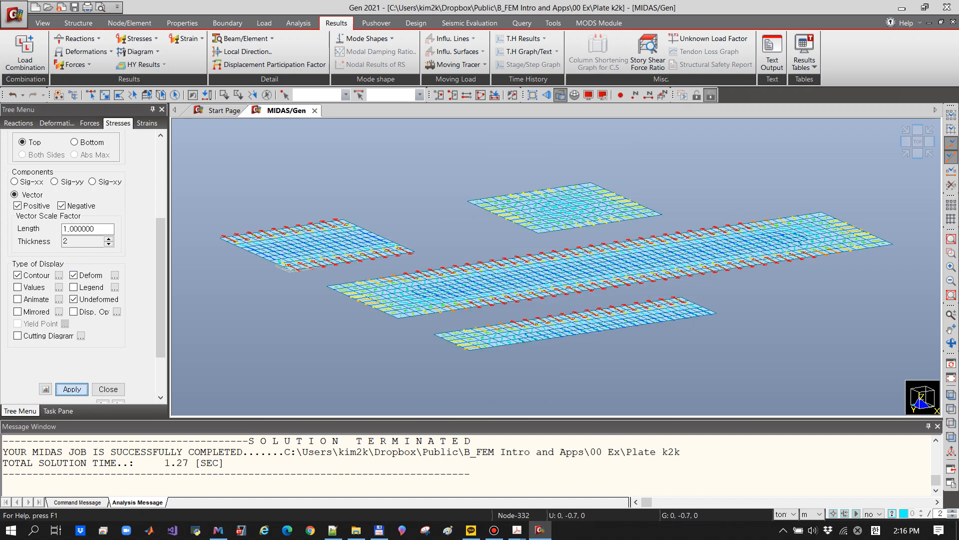
click(72, 389)
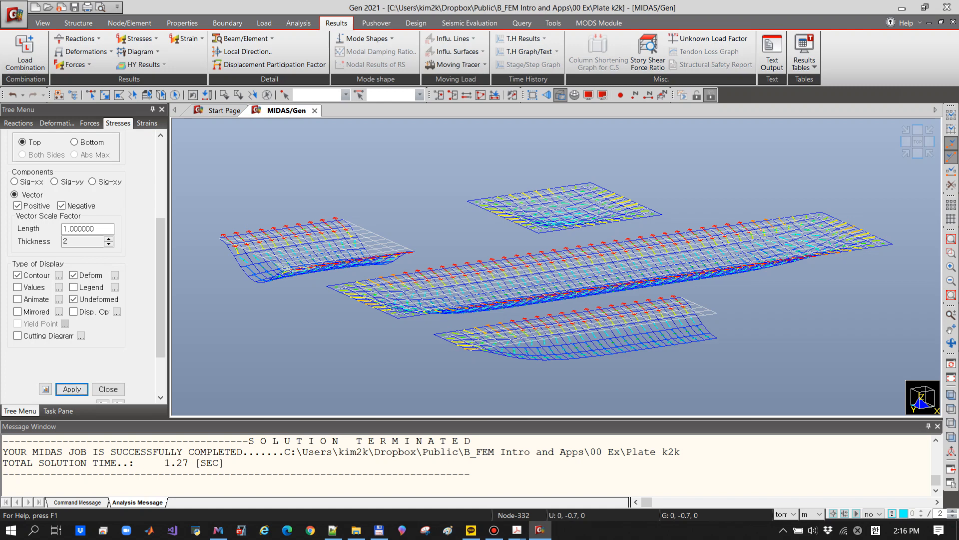